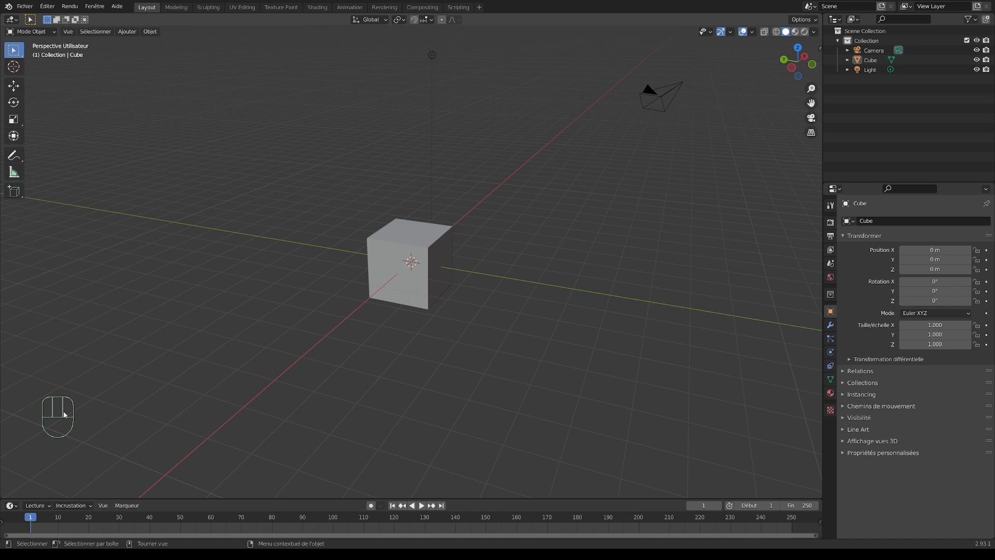
# Examine the default cube from several angles, both close up and from farther away
pyautogui.moveTo(89, 396); pyautogui.dragTo(158, 393, button='middle')
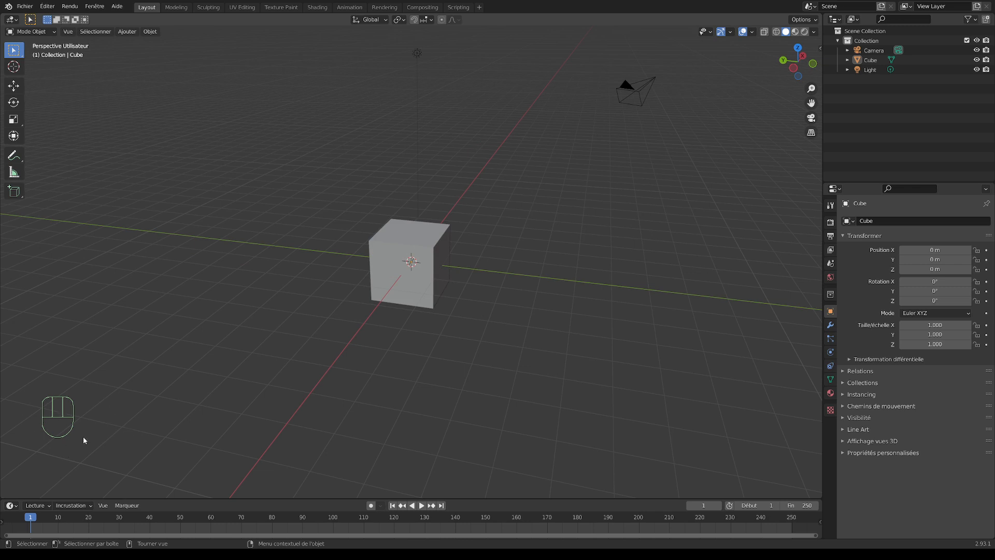
pyautogui.moveTo(146, 437); pyautogui.dragTo(276, 365, button='middle')
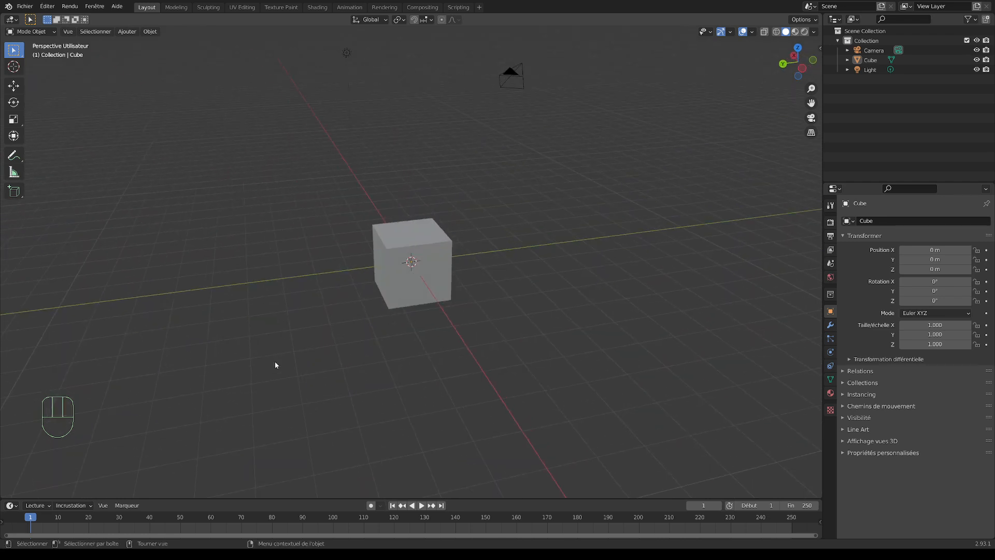
pyautogui.moveTo(199, 386); pyautogui.dragTo(99, 403, button='middle')
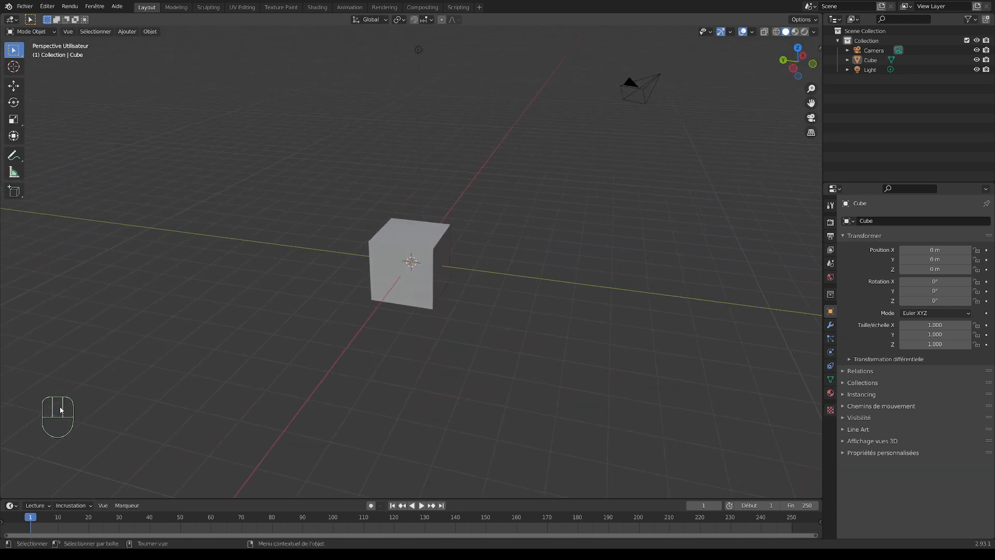
pyautogui.moveTo(212, 406); pyautogui.dragTo(291, 370, button='middle')
pyautogui.scroll(7, 335, 367)
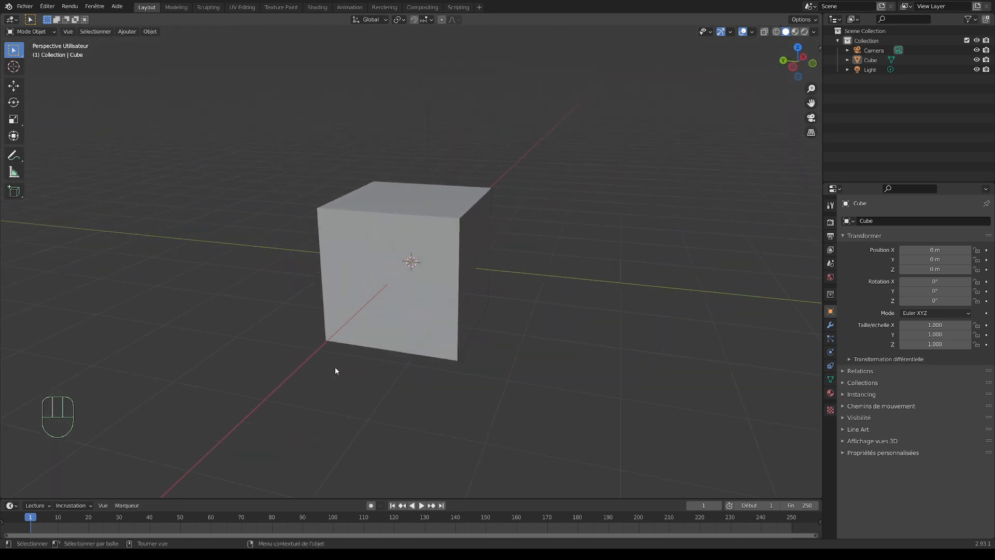
pyautogui.scroll(-5, 335, 371)
pyautogui.scroll(3, 336, 370)
pyautogui.scroll(-4, 337, 371)
pyautogui.scroll(4, 336, 371)
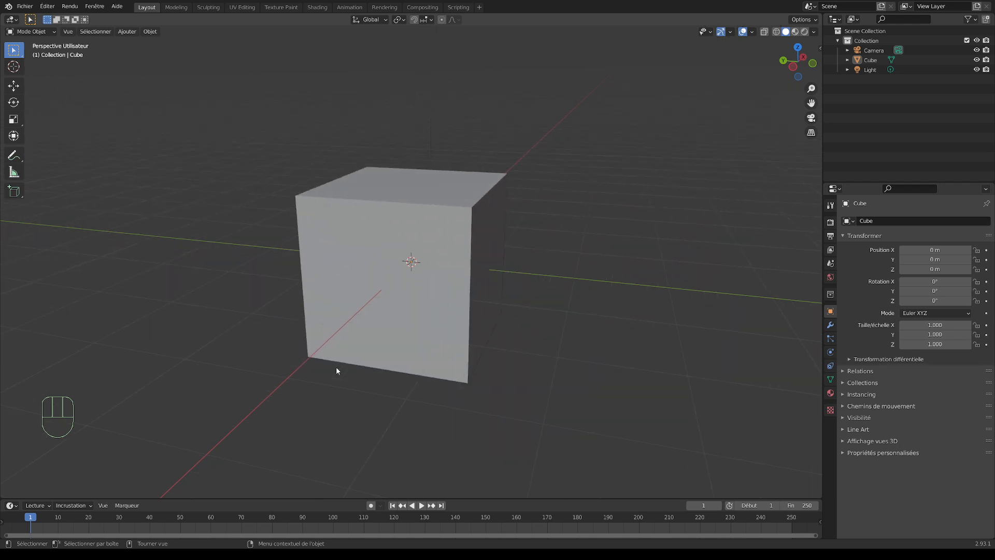
pyautogui.scroll(-2, 336, 370)
pyautogui.moveTo(337, 370)
pyautogui.mouseDown(button='middle')
pyautogui.moveTo(309, 382)
pyautogui.moveTo(333, 375)
pyautogui.mouseUp(button='middle')
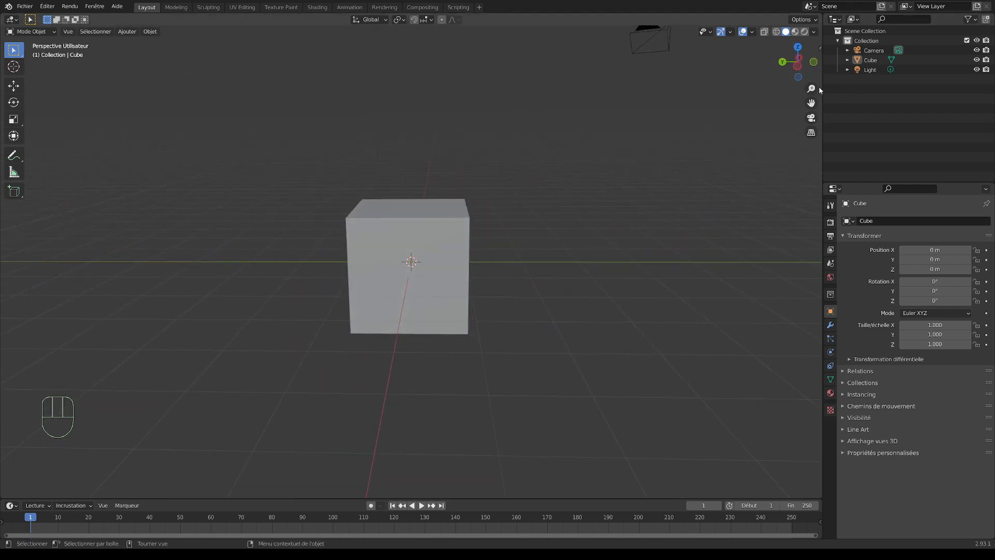
# Look at the cube through the camera and in orthographic projection, ending back in perspective projection
pyautogui.moveTo(811, 88)
pyautogui.mouseDown()
pyautogui.moveTo(708, 105)
pyautogui.moveTo(796, 101)
pyautogui.mouseUp()
pyautogui.moveTo(677, 131); pyautogui.dragTo(701, 140)
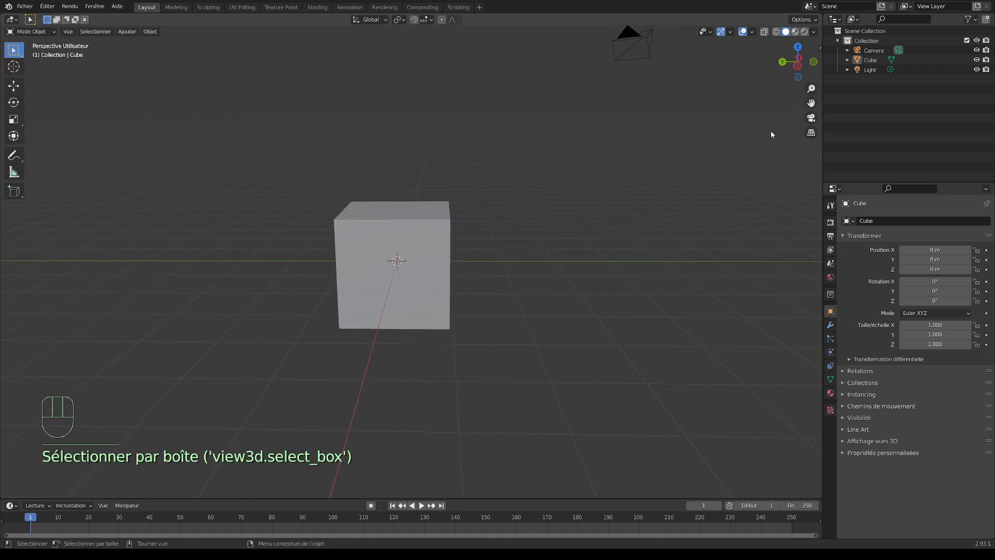
pyautogui.moveTo(811, 103); pyautogui.dragTo(810, 145)
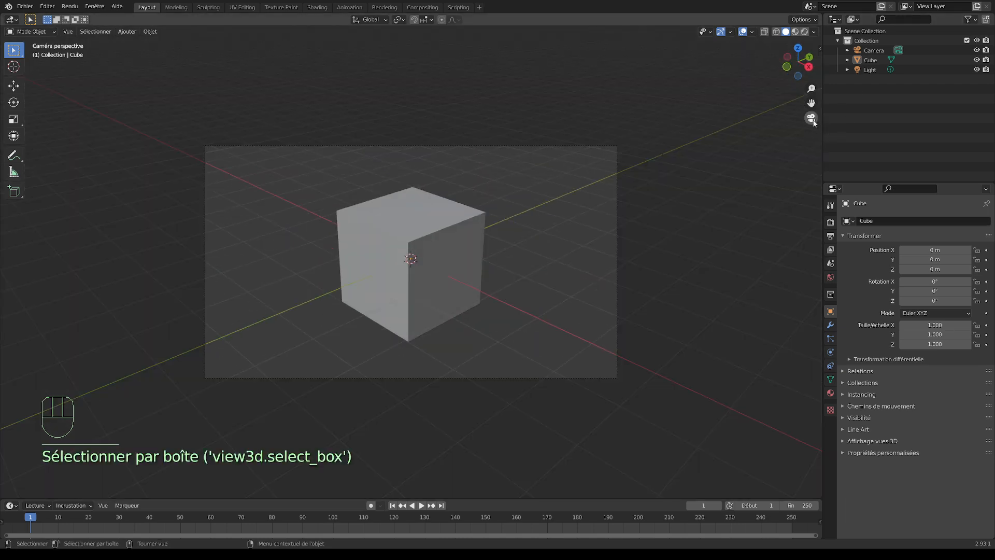
pyautogui.click(811, 118)
pyautogui.click(811, 133)
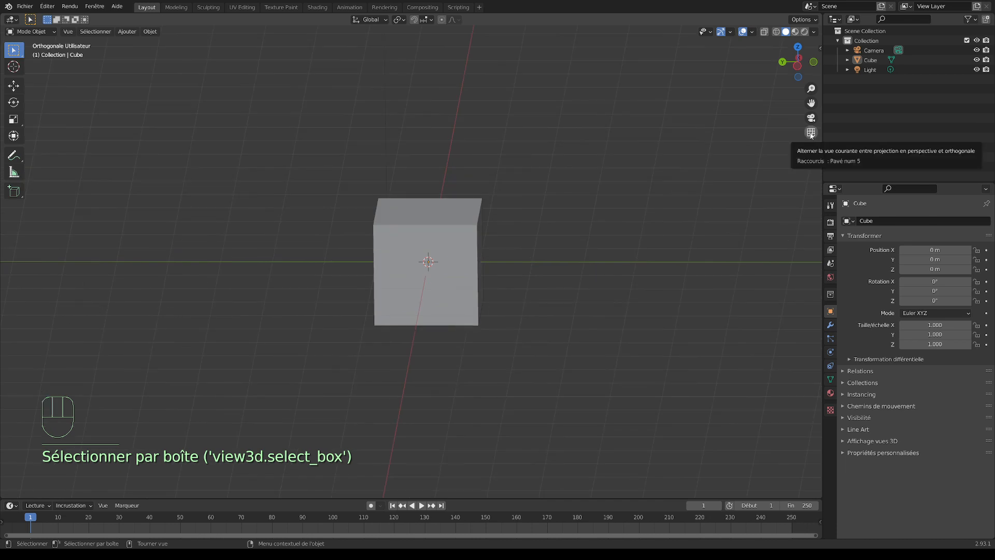
pyautogui.click(811, 134)
# Shift the view so the cube sits off-centre and examine it from its front and side
pyautogui.moveTo(634, 217)
pyautogui.mouseDown(button='middle')
pyautogui.moveTo(655, 226)
pyautogui.moveTo(638, 225)
pyautogui.mouseUp(button='middle')
pyautogui.press('shift')
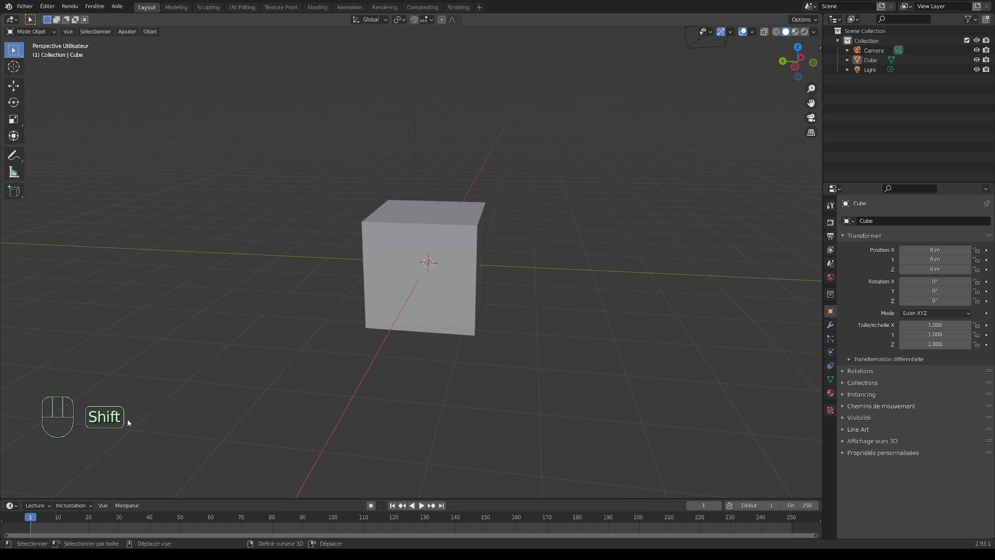
pyautogui.keyDown('shift'); pyautogui.moveTo(523, 301); pyautogui.dragTo(488, 285, button='middle'); pyautogui.keyUp('shift')
pyautogui.moveTo(812, 103); pyautogui.dragTo(795, 120)
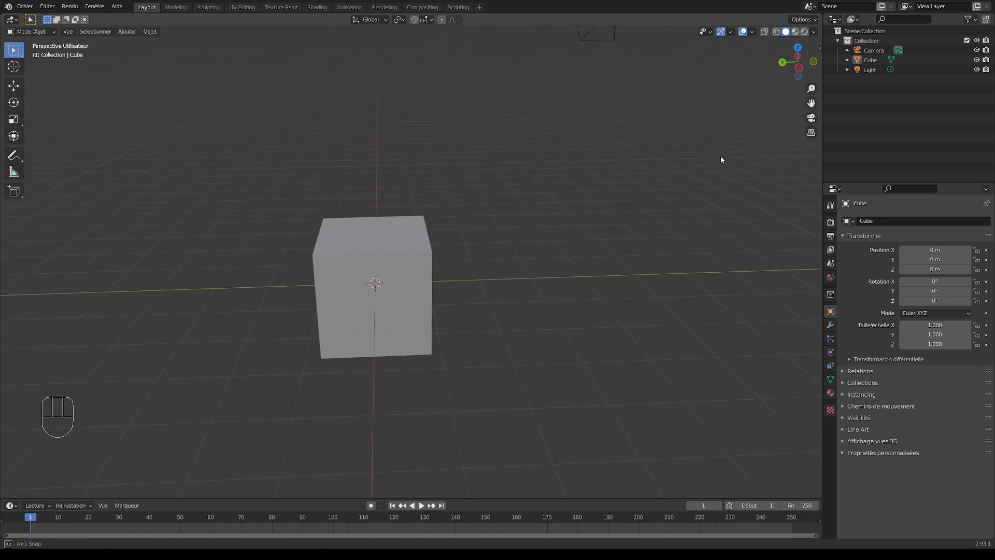
pyautogui.moveTo(720, 160); pyautogui.dragTo(607, 212, button='middle')
pyautogui.moveTo(582, 262); pyautogui.dragTo(548, 275, button='middle')
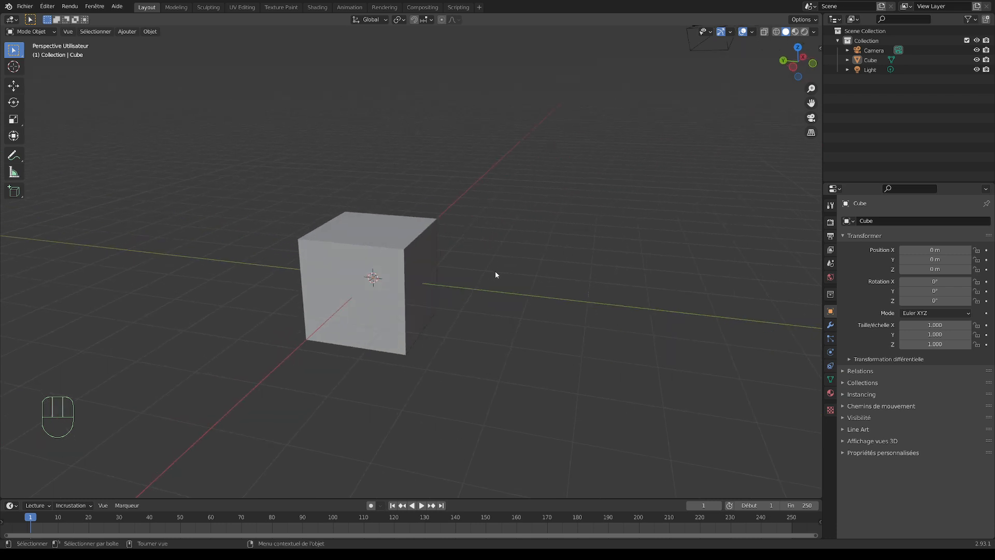
pyautogui.moveTo(495, 271); pyautogui.dragTo(437, 293, button='middle')
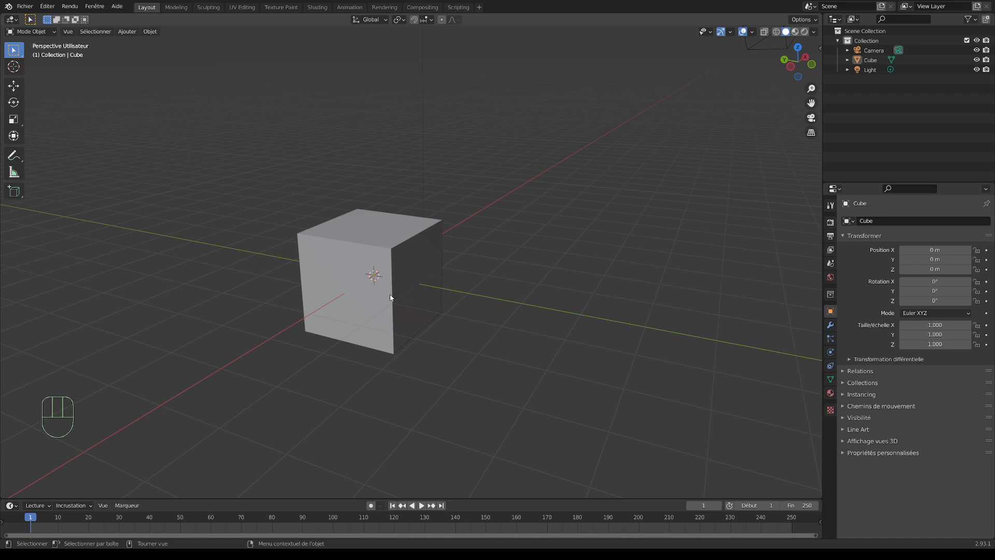
# Select the cube and view it from near ground level and from above
pyautogui.click(401, 283)
pyautogui.moveTo(412, 299); pyautogui.dragTo(415, 308, button='middle')
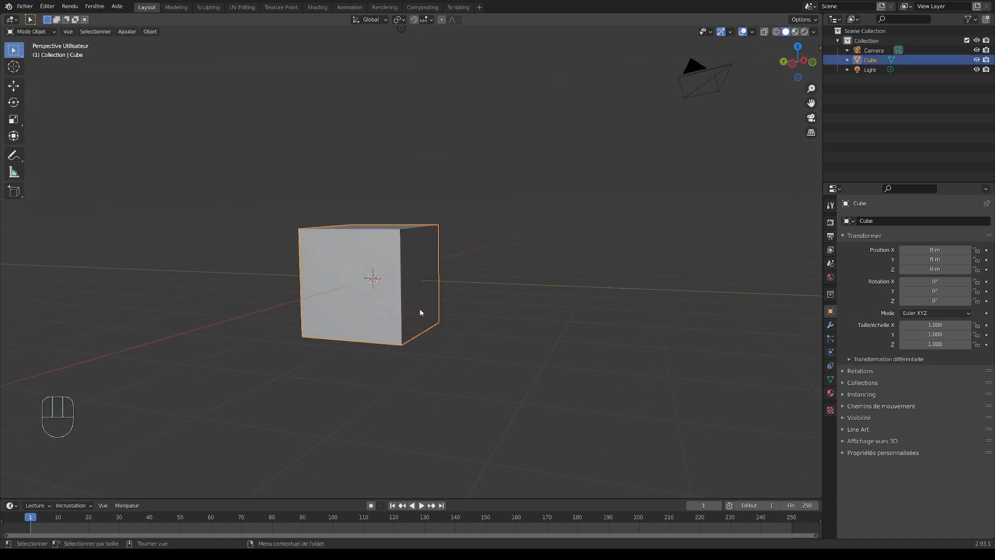
pyautogui.moveTo(468, 292); pyautogui.dragTo(438, 340, button='middle')
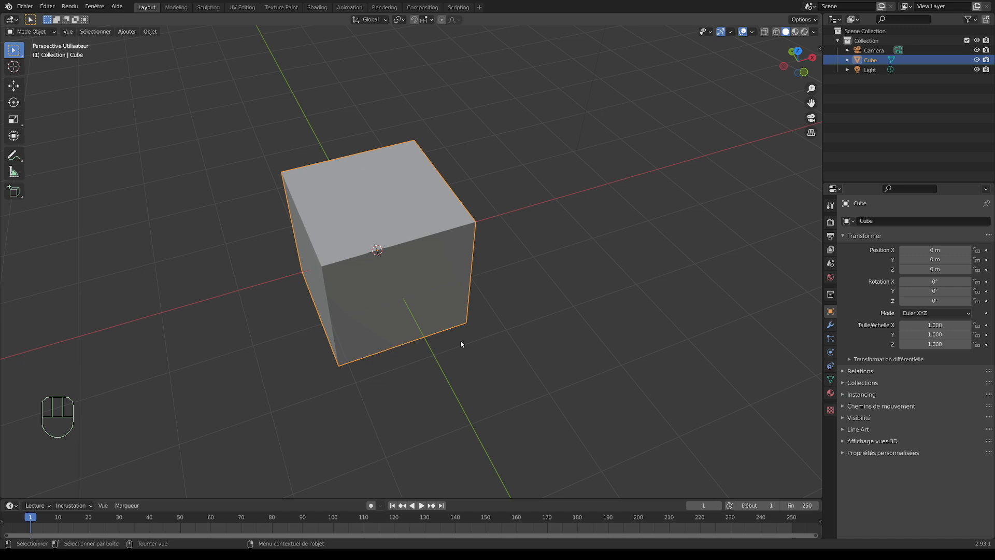
pyautogui.moveTo(339, 355); pyautogui.dragTo(477, 341, button='middle')
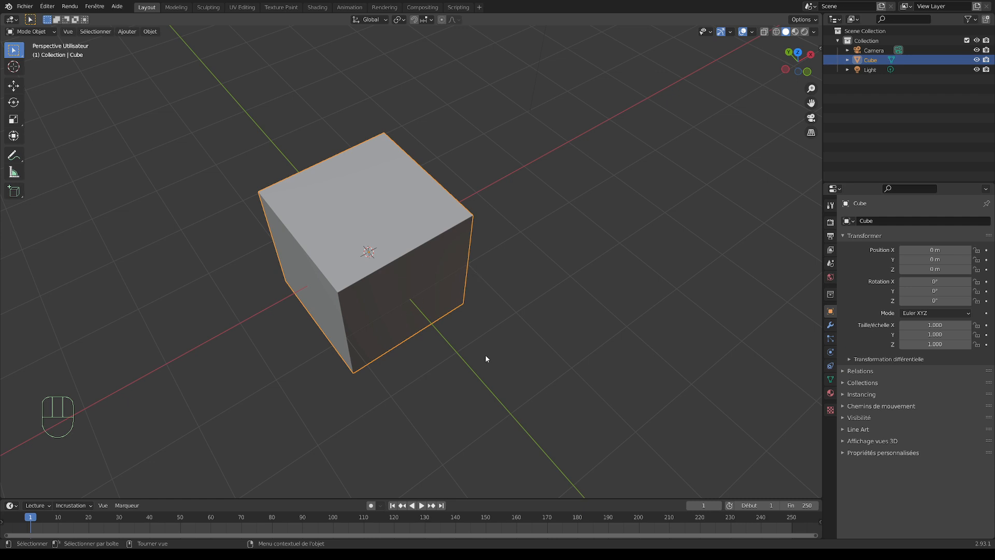
# View the selected cube from very far away and return to a distance where it is clearly visible
pyautogui.scroll(-15, 493, 316)
pyautogui.scroll(8, 494, 321)
pyautogui.scroll(-8, 493, 320)
pyautogui.scroll(-6, 494, 320)
pyautogui.scroll(4, 515, 291)
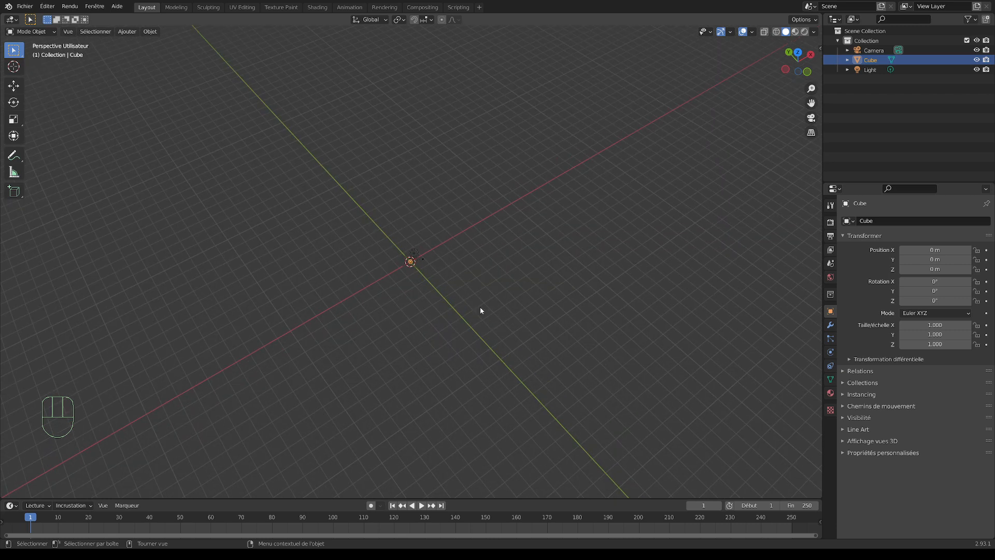
pyautogui.scroll(12, 486, 313)
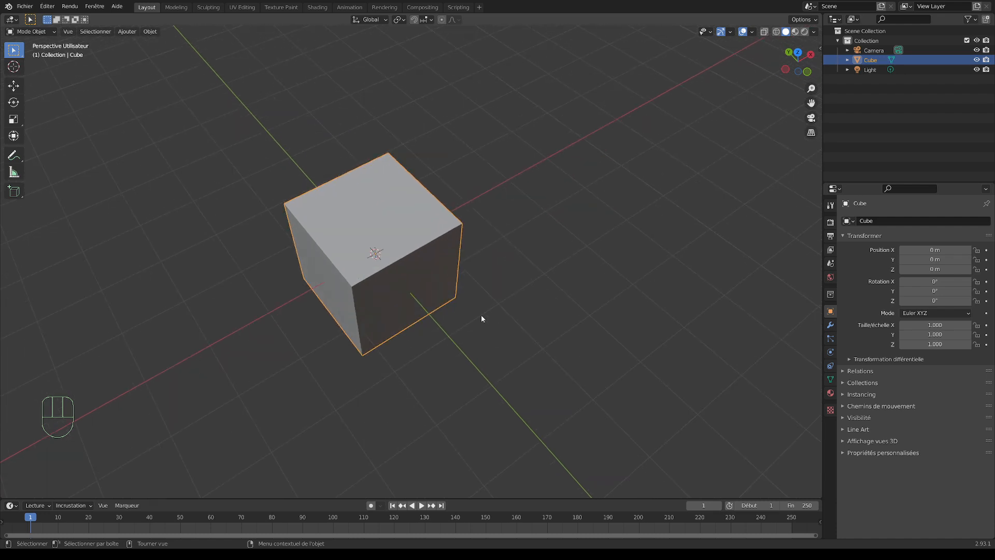
# Examine the cube's lower corner up close, ending on a nearly level view of the whole cube
pyautogui.scroll(6, 481, 318)
pyautogui.keyDown('shift'); pyautogui.moveTo(632, 365); pyautogui.dragTo(493, 275, button='middle'); pyautogui.keyUp('shift')
pyautogui.scroll(4, 531, 289)
pyautogui.scroll(-4, 532, 289)
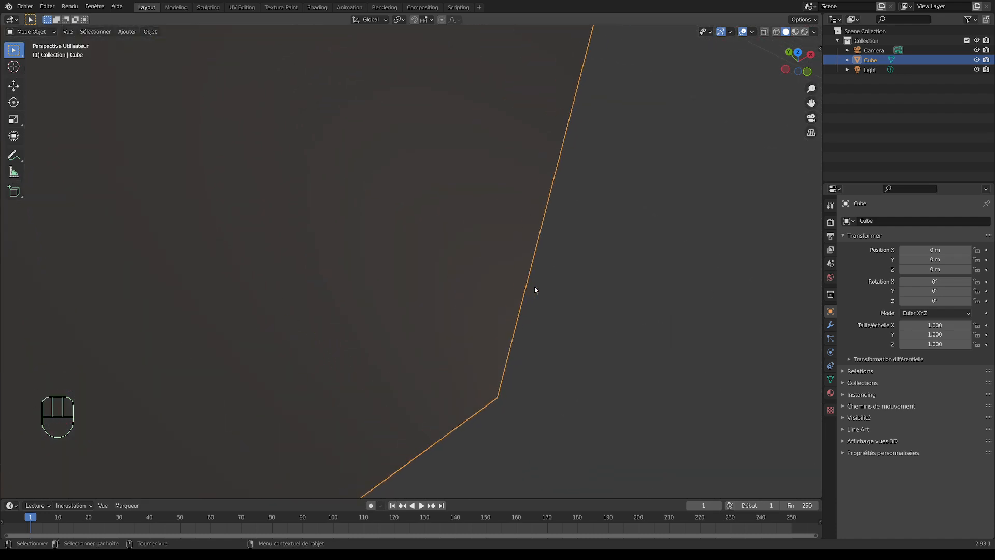
pyautogui.scroll(-5, 486, 290)
pyautogui.scroll(4, 487, 291)
pyautogui.scroll(-7, 486, 291)
pyautogui.moveTo(443, 310); pyautogui.dragTo(466, 316, button='middle')
pyautogui.scroll(7, 440, 277)
pyautogui.scroll(-4, 466, 277)
pyautogui.moveTo(466, 315); pyautogui.dragTo(435, 250, button='middle')
pyautogui.scroll(-8, 521, 278)
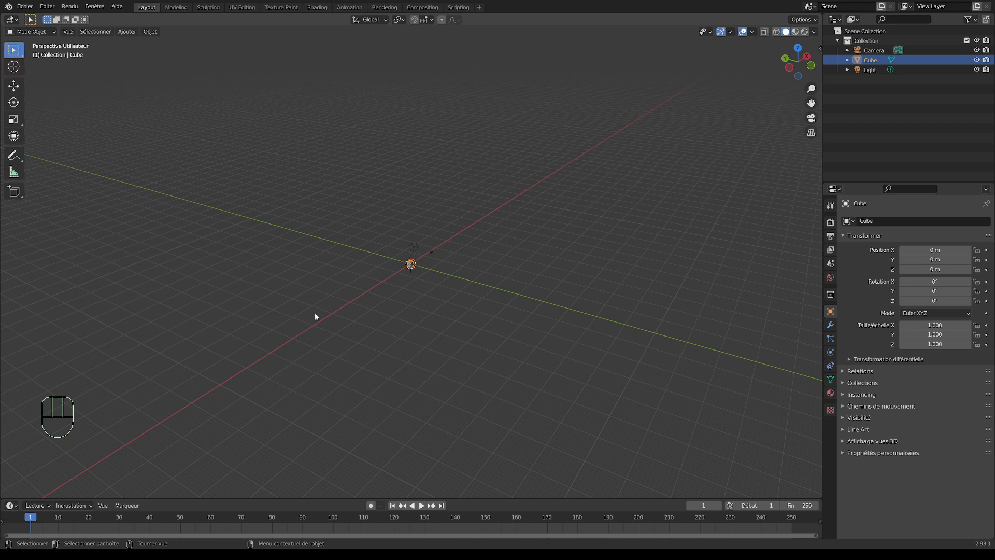
pyautogui.moveTo(435, 271); pyautogui.dragTo(517, 255, button='middle')
pyautogui.scroll(6, 435, 283)
pyautogui.scroll(6, 440, 280)
pyautogui.scroll(1, 481, 270)
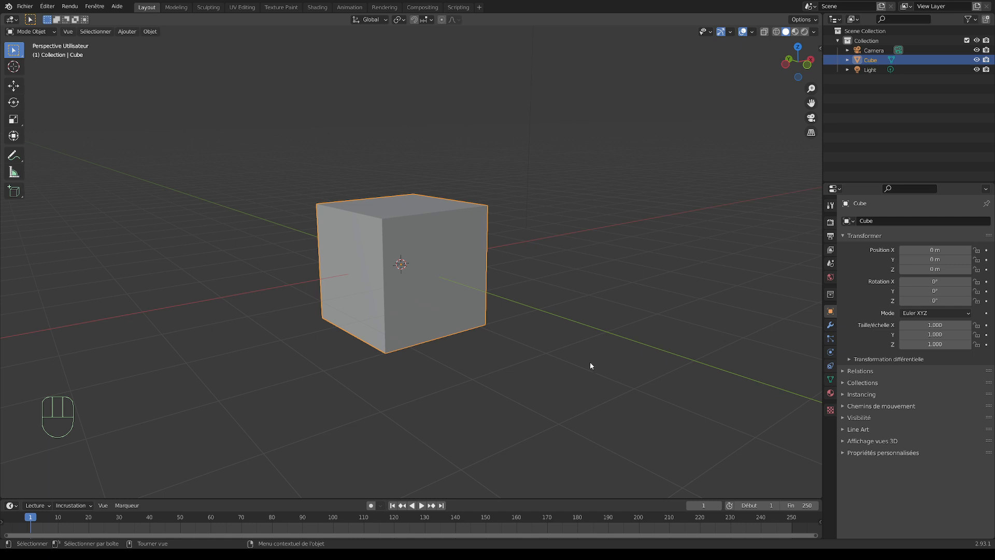
# Try moving the cube freely to about X -0.5 m, Y 1 m, Z 2.1 m, and undo the move
pyautogui.press('g')
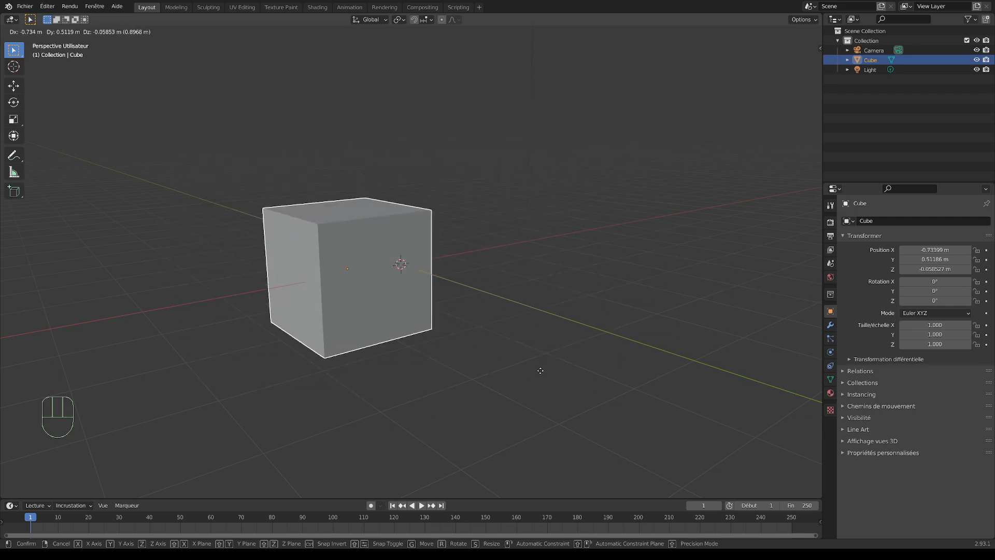
pyautogui.click(529, 237)
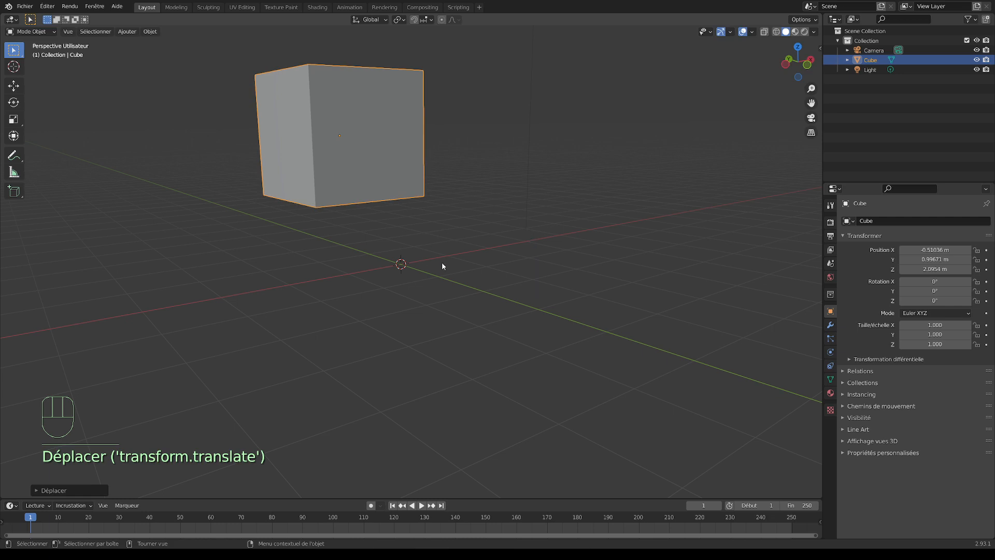
pyautogui.hotkey('ctrl', 'z')
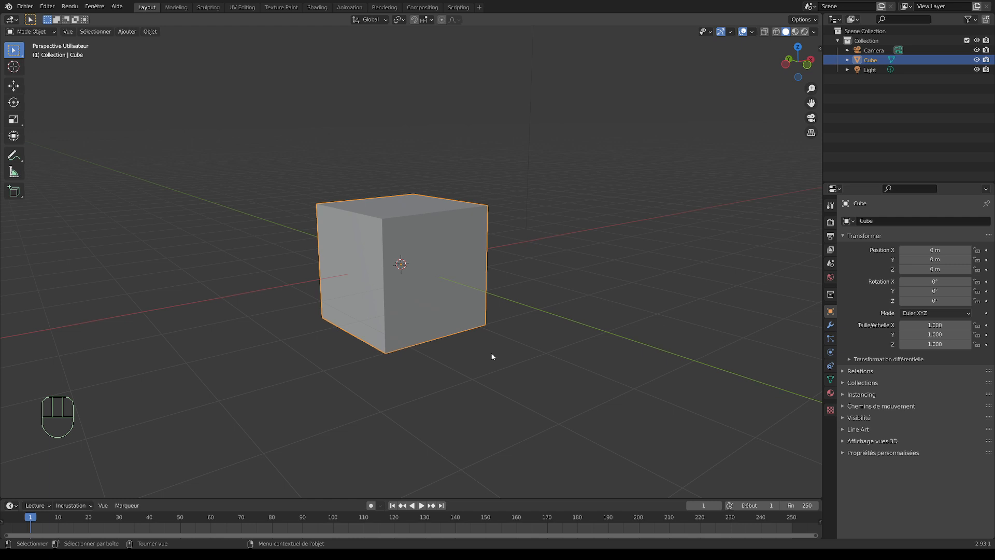
# Try scaling the cube to about 1.57 and rotating it slightly, and undo both transformations
pyautogui.press('s')
pyautogui.click(562, 384)
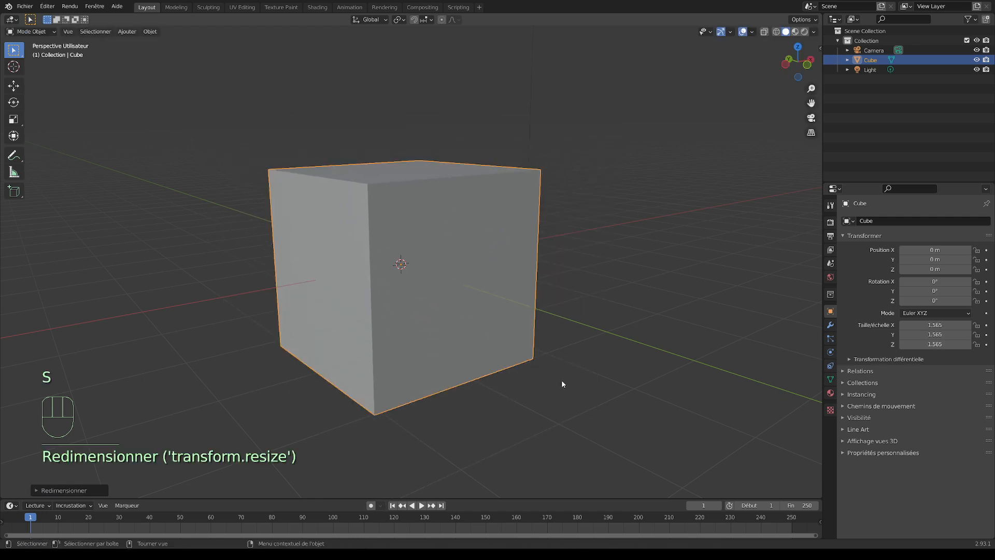
pyautogui.press('r')
pyautogui.click(540, 366)
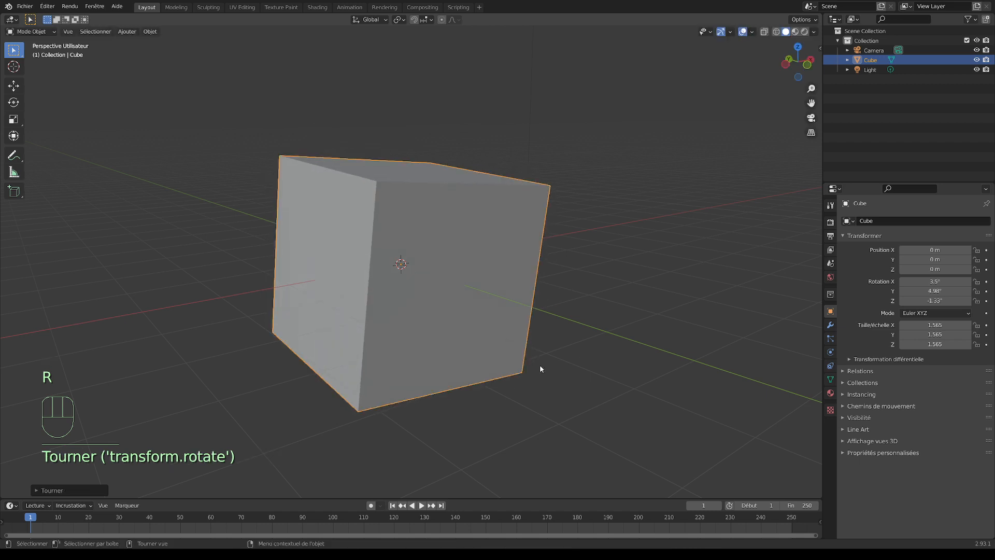
pyautogui.hotkey('ctrl', 'z')
pyautogui.hotkey('ctrl', 'z')
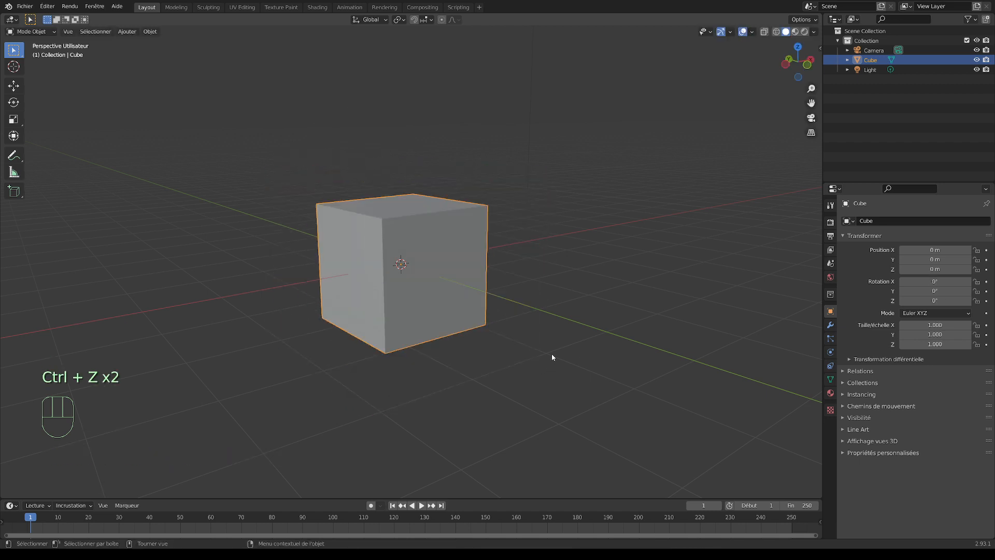
# Move the cube 1 m up along the Z axis with increment snapping
pyautogui.scroll(-2, 551, 357)
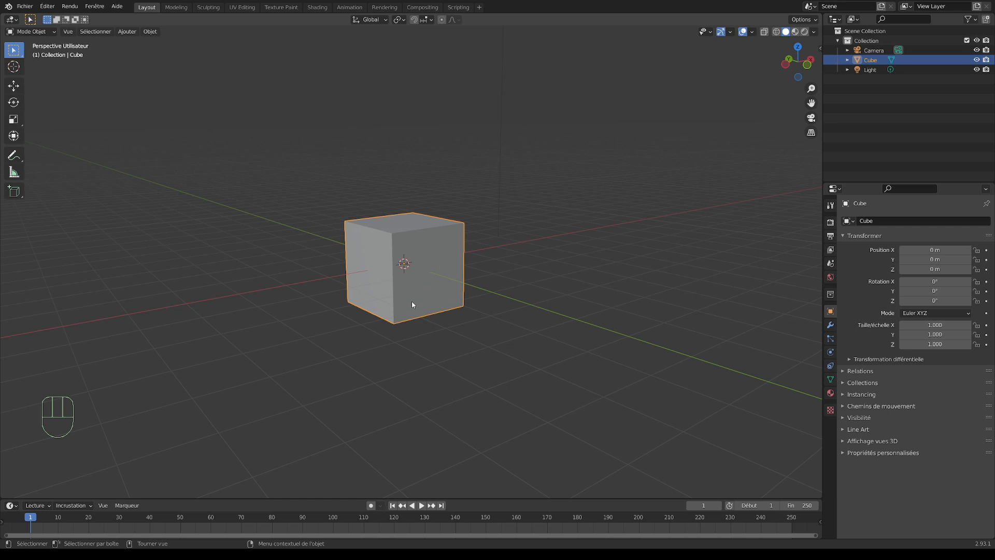
pyautogui.moveTo(383, 261); pyautogui.dragTo(473, 260, button='middle')
pyautogui.press('g')
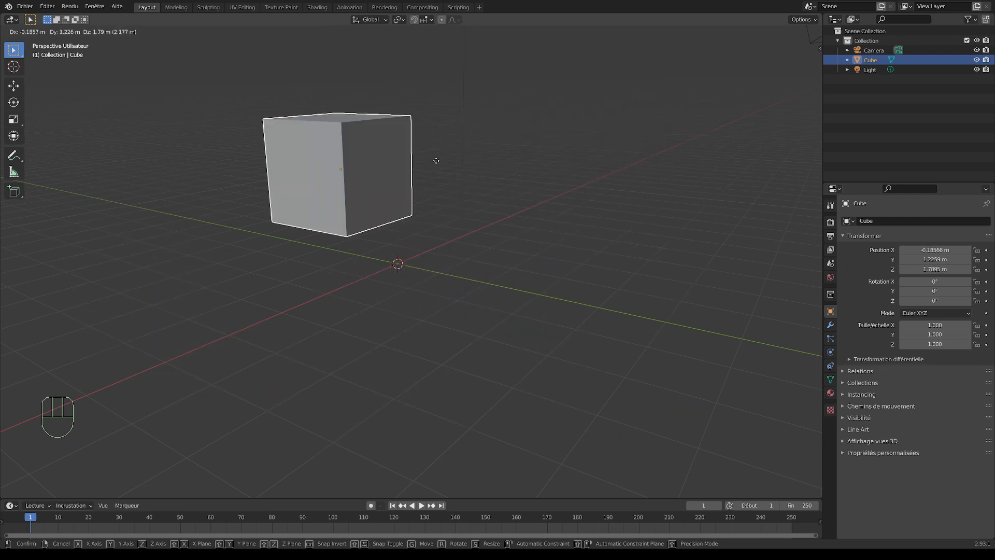
pyautogui.press('z')
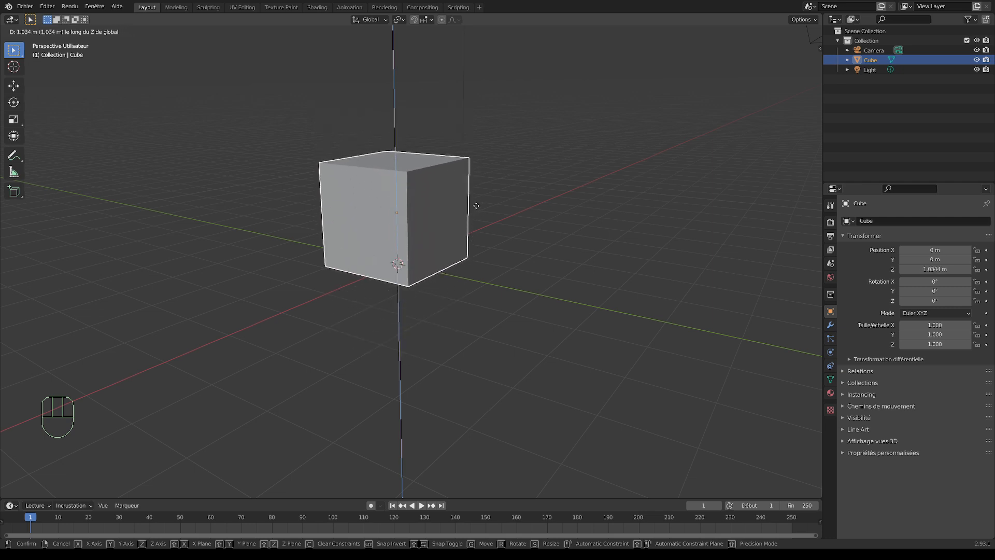
pyautogui.press('ctrl')
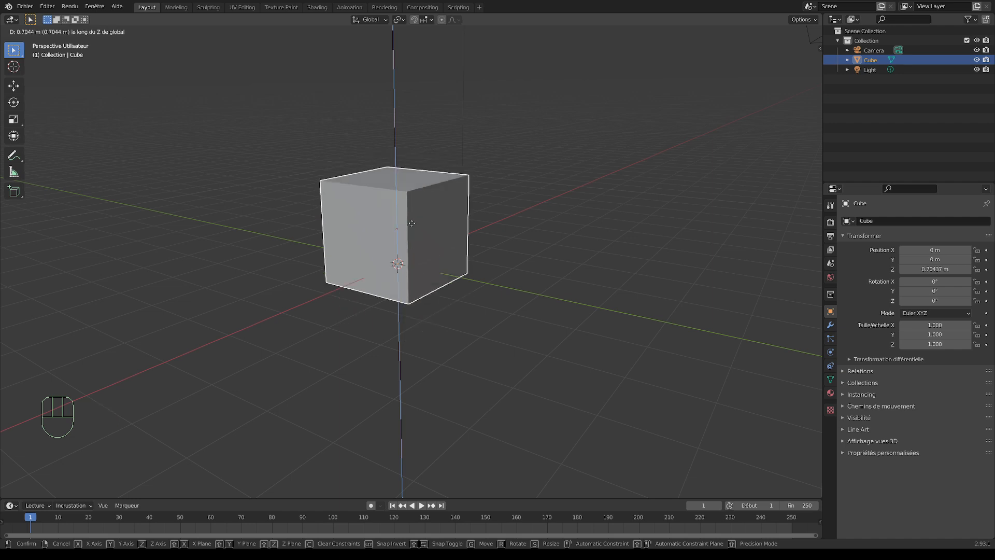
pyautogui.press('ctrl')
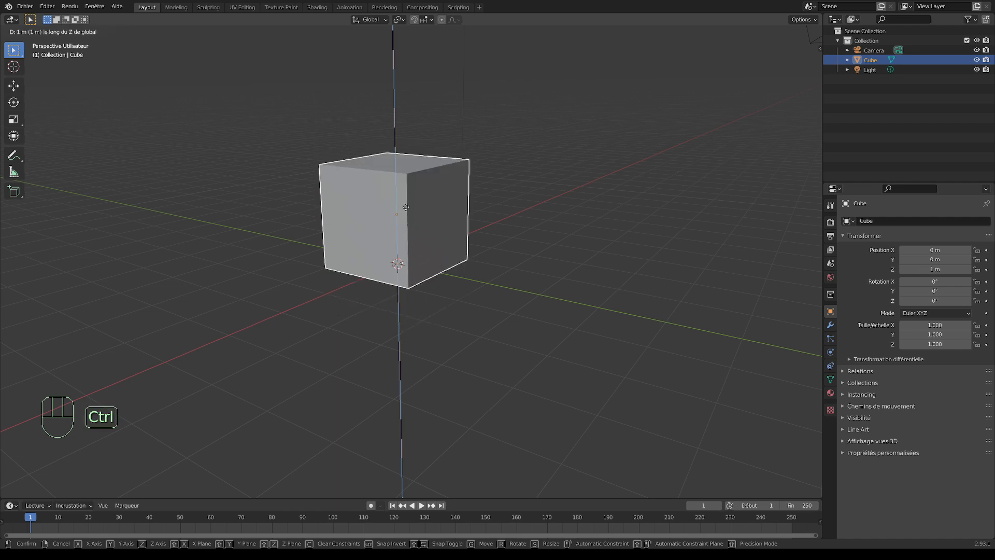
pyautogui.press('ctrl')
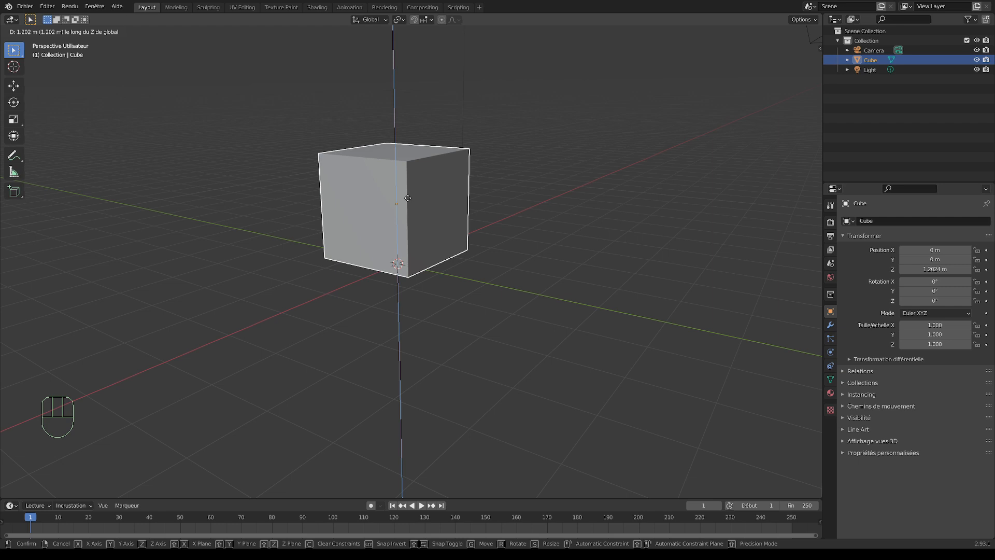
pyautogui.press('ctrl')
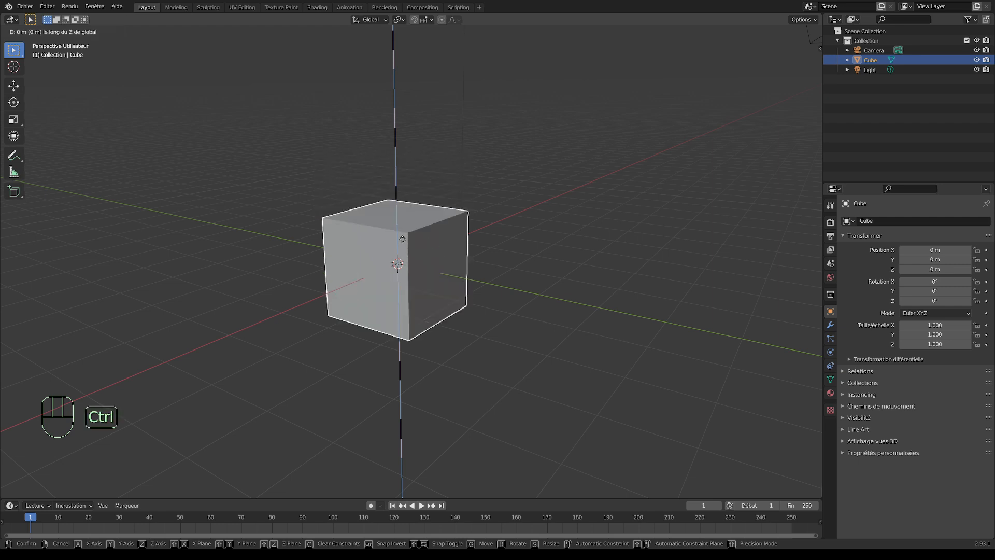
pyautogui.press('shift')
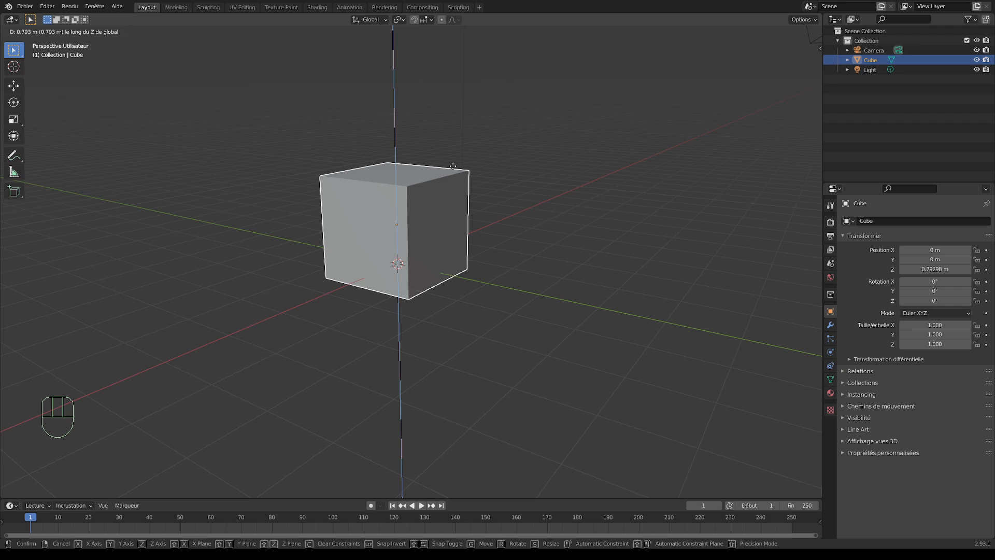
pyautogui.press('z')
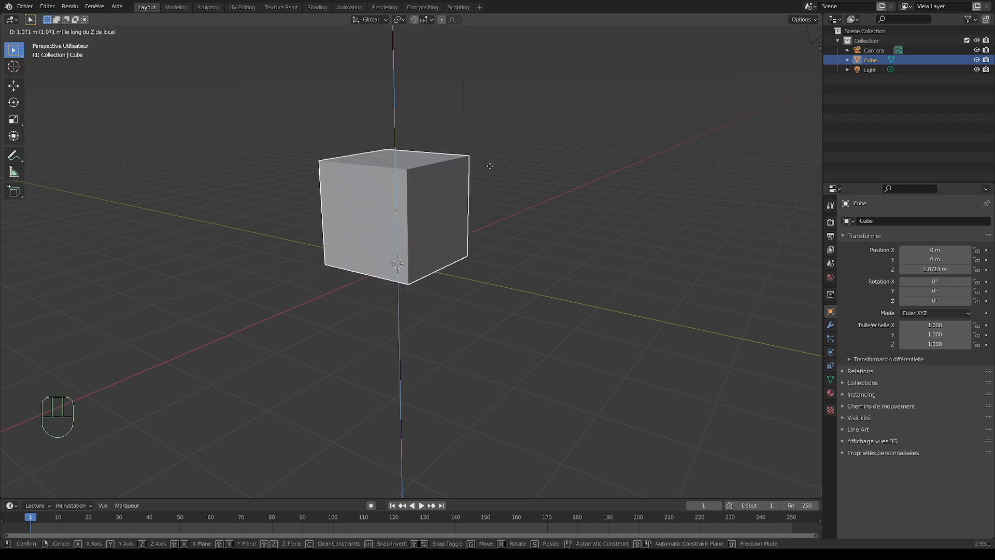
pyautogui.press('shift')
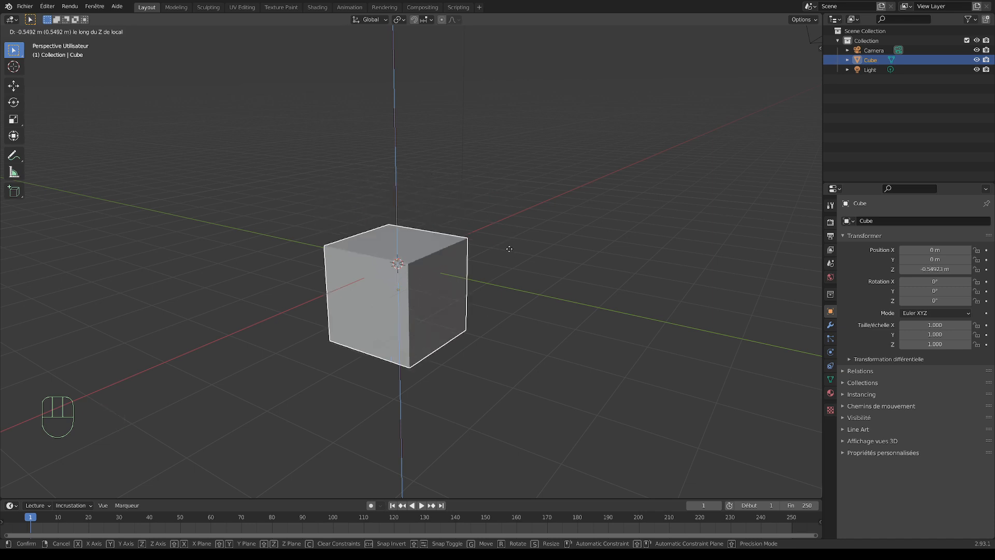
pyautogui.press('ctrl')
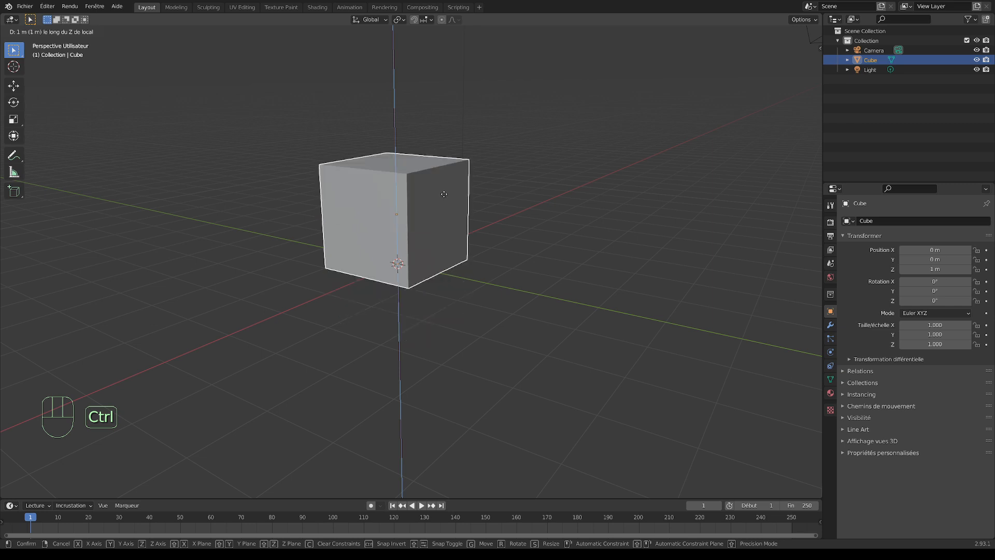
pyautogui.click(444, 193)
# Scale the cube along the X axis by a factor of -4 with increment snapping
pyautogui.moveTo(540, 225); pyautogui.dragTo(566, 236, button='middle')
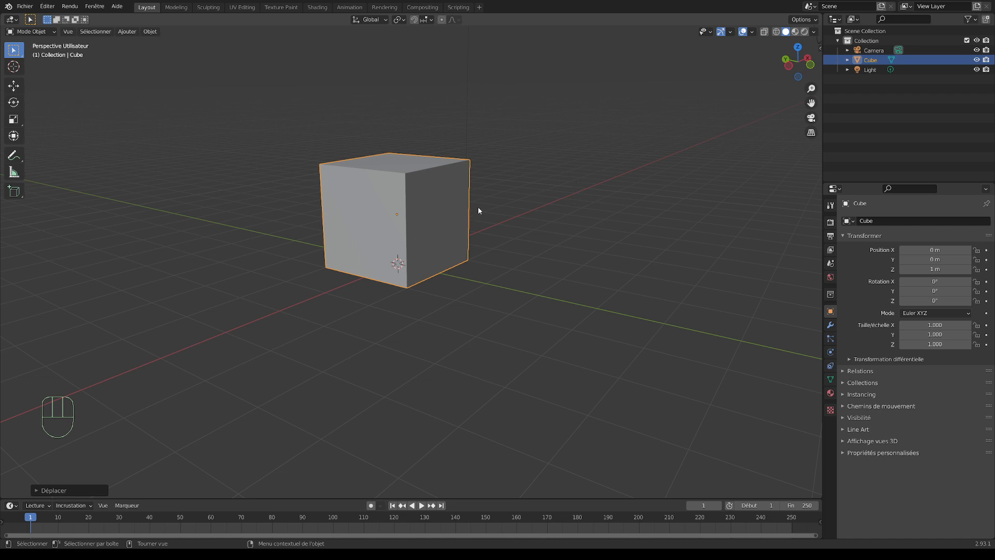
pyautogui.moveTo(460, 208); pyautogui.dragTo(484, 214, button='middle')
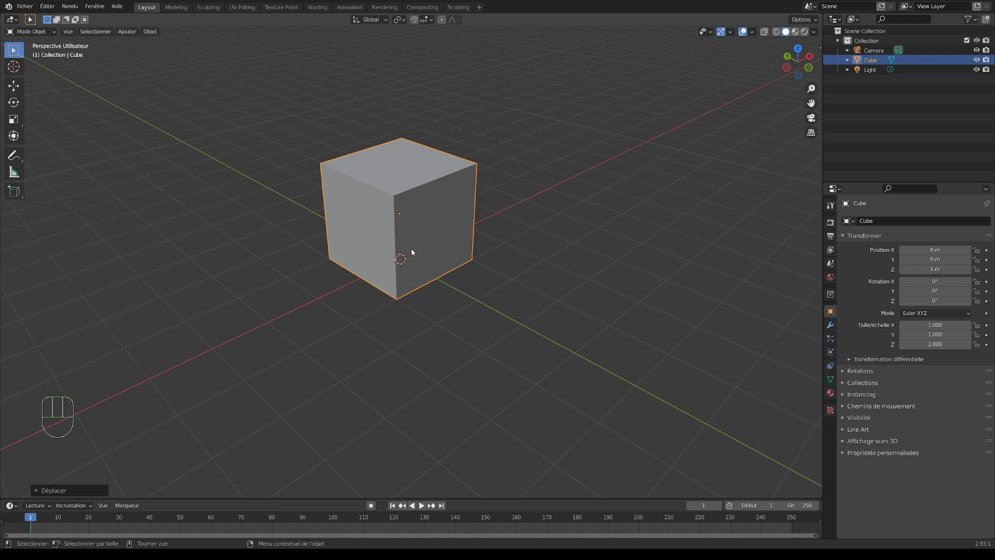
pyautogui.press('s')
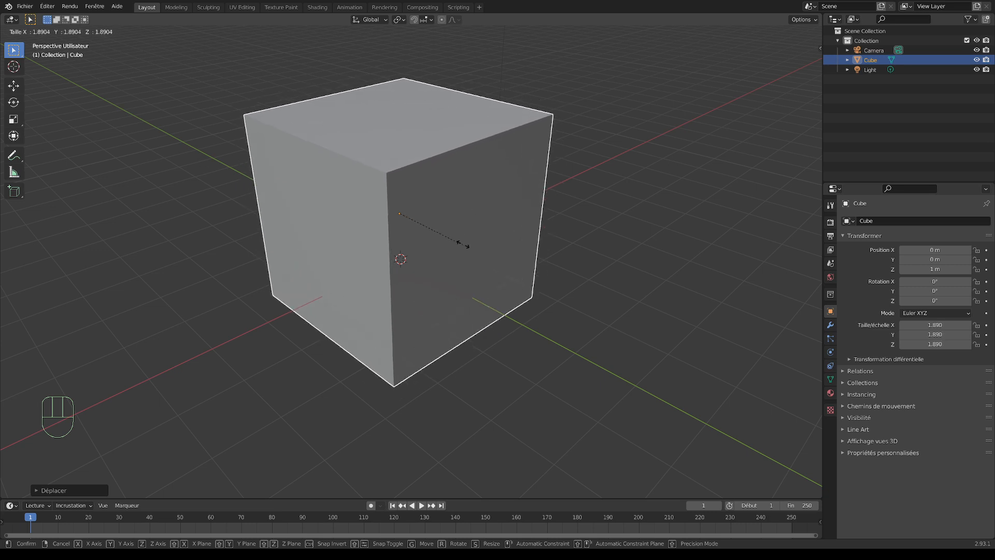
pyautogui.press('x')
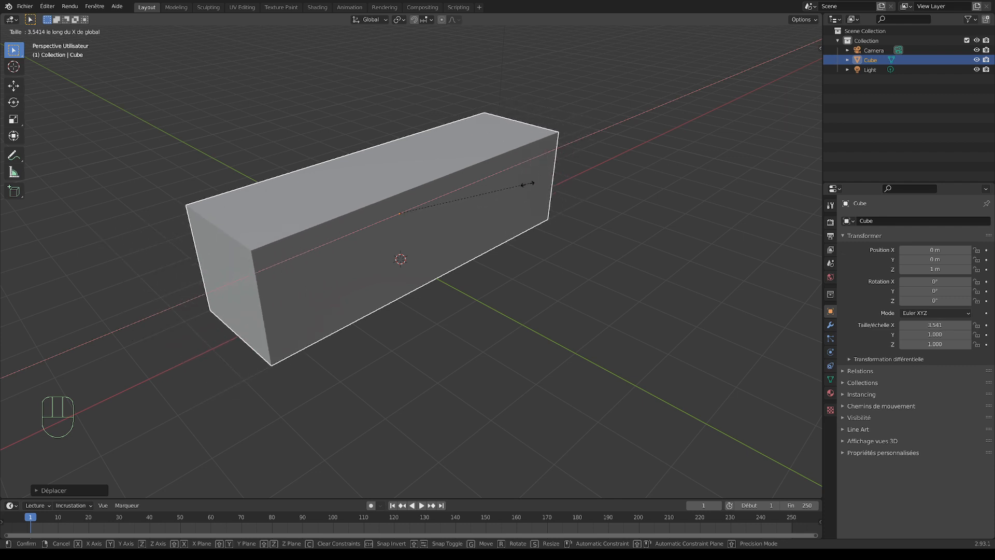
pyautogui.press('ctrl')
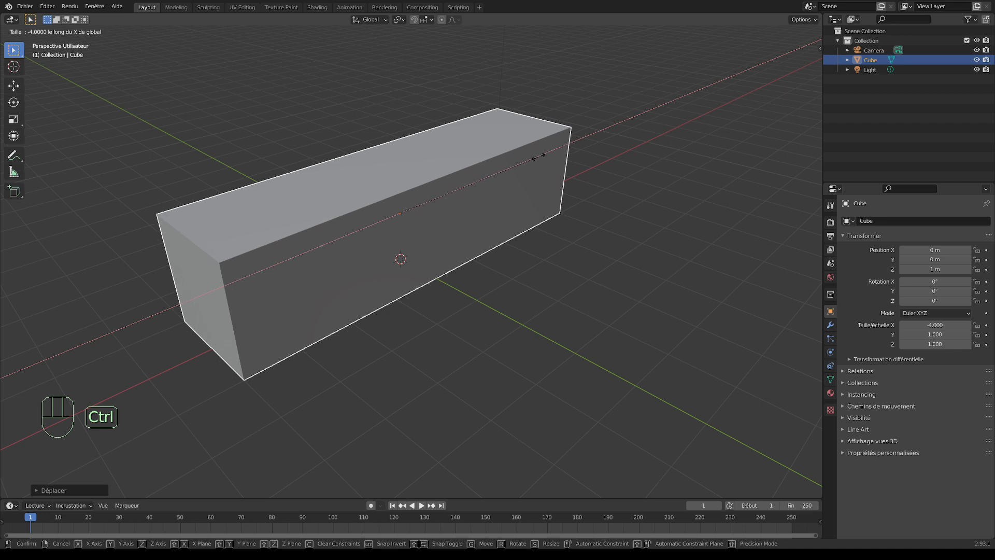
pyautogui.click(538, 156)
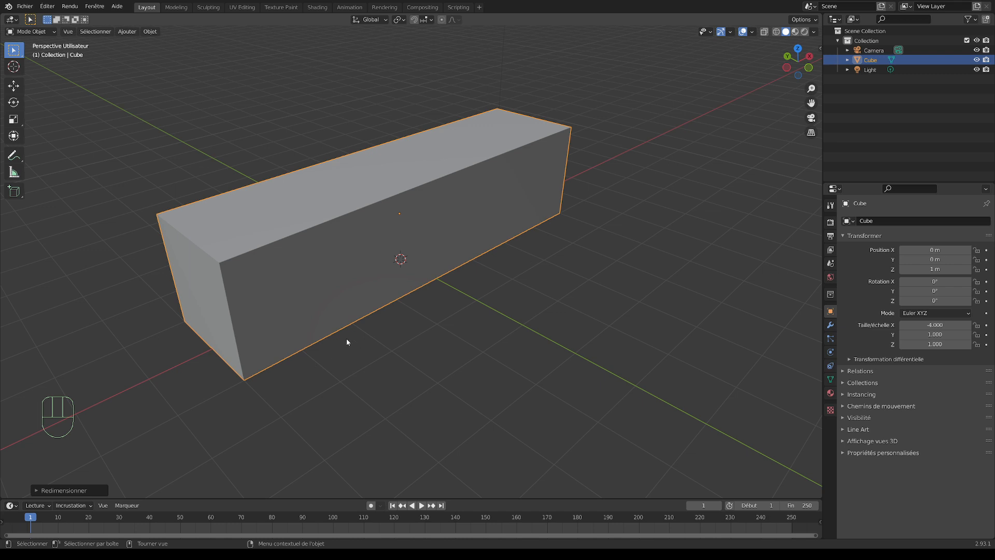
# Scale the stretched cube along the Y axis by a factor of 3 with increment snapping
pyautogui.moveTo(404, 296); pyautogui.dragTo(352, 306, button='middle')
pyautogui.moveTo(419, 285); pyautogui.dragTo(421, 287, button='middle')
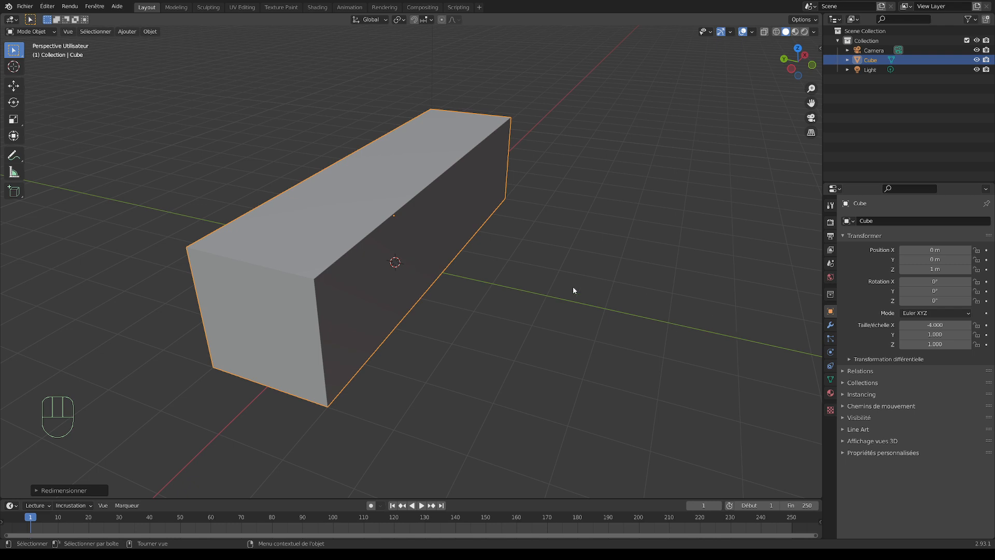
pyautogui.press('s')
pyautogui.press('y')
pyautogui.press('ctrl')
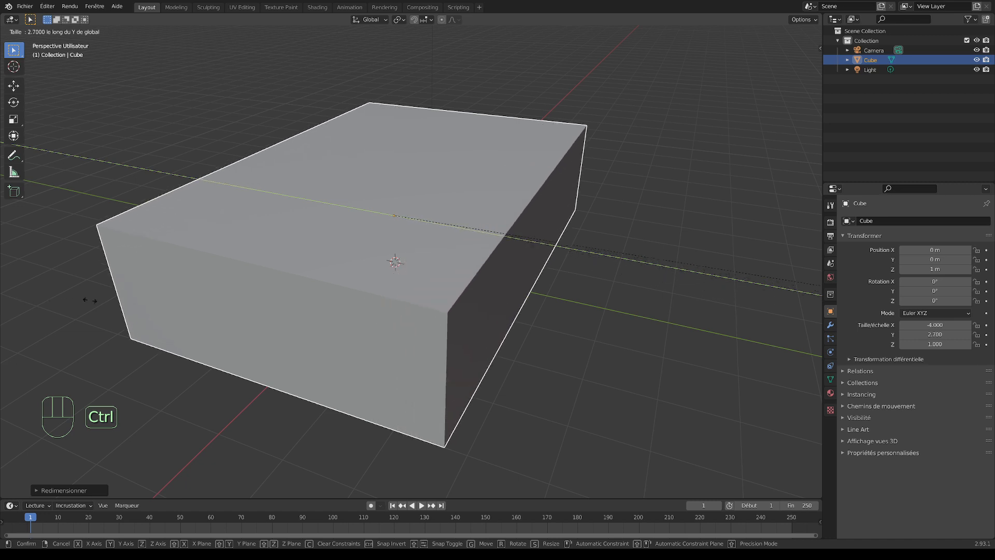
pyautogui.click(145, 298)
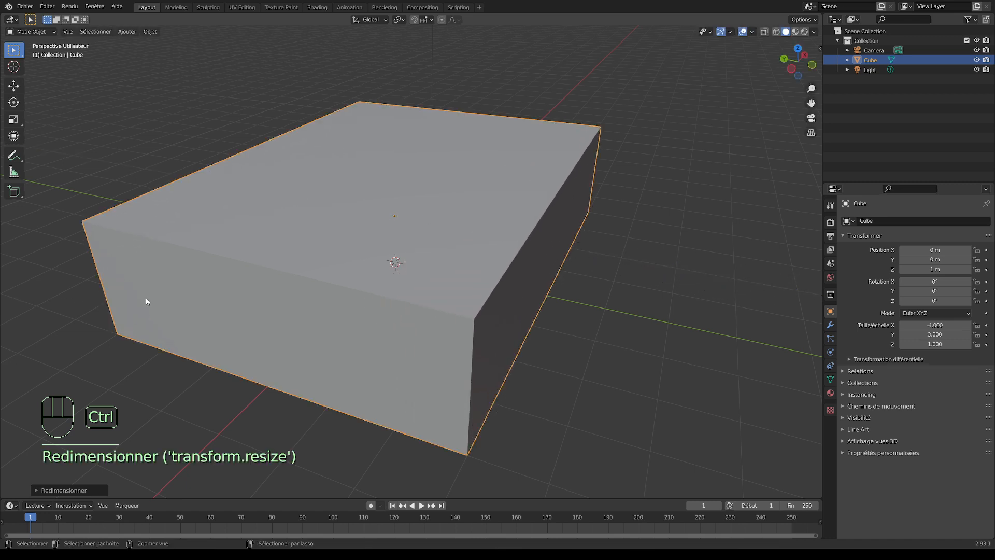
# Switch the stretched cube from Object Mode to Edit Mode
pyautogui.moveTo(242, 296); pyautogui.dragTo(415, 293, button='middle')
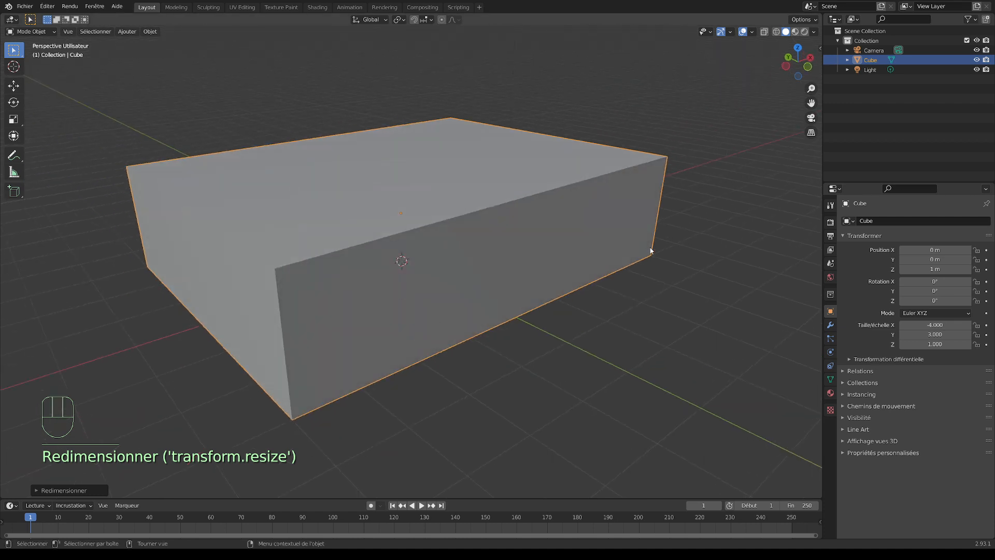
pyautogui.moveTo(505, 306); pyautogui.dragTo(459, 322, button='middle')
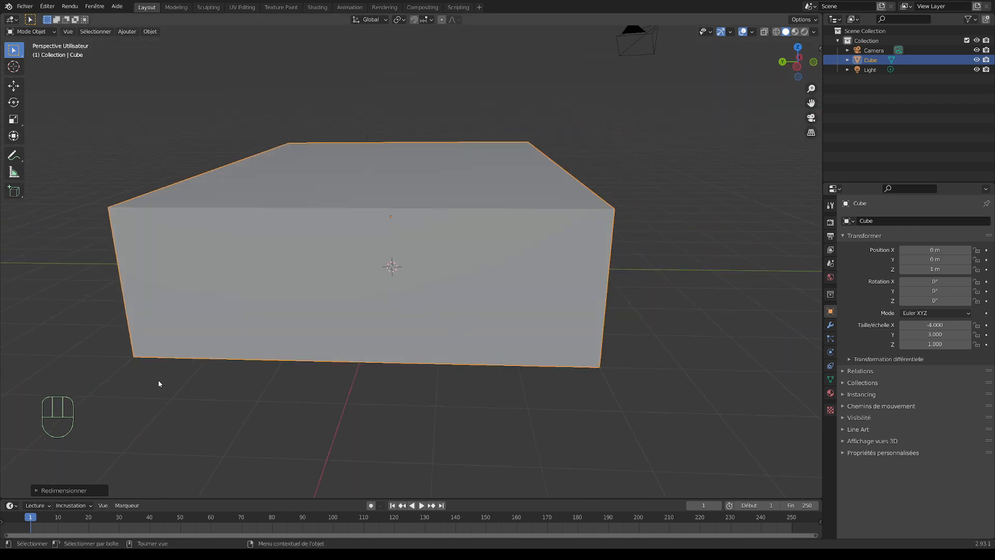
pyautogui.moveTo(527, 270); pyautogui.dragTo(477, 281, button='middle')
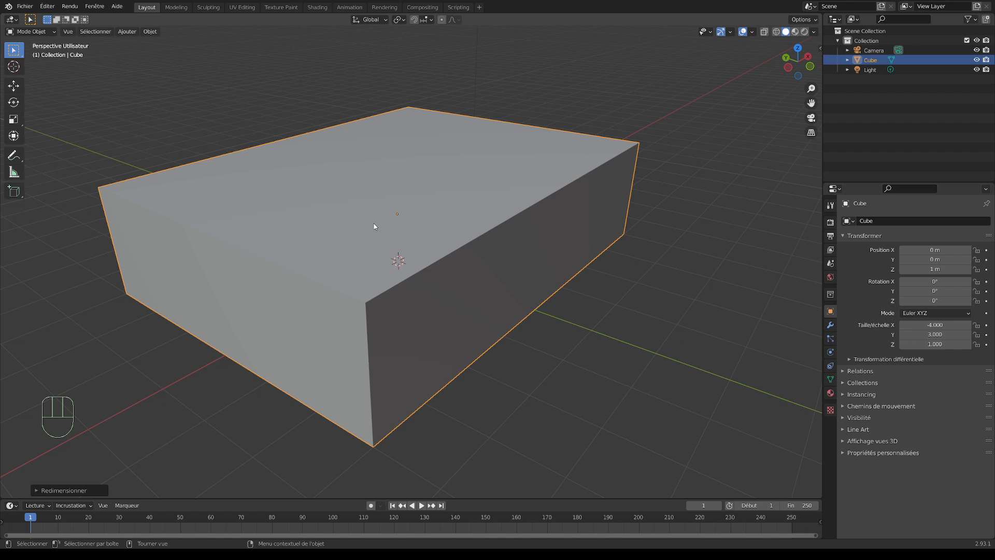
pyautogui.press('Tab')
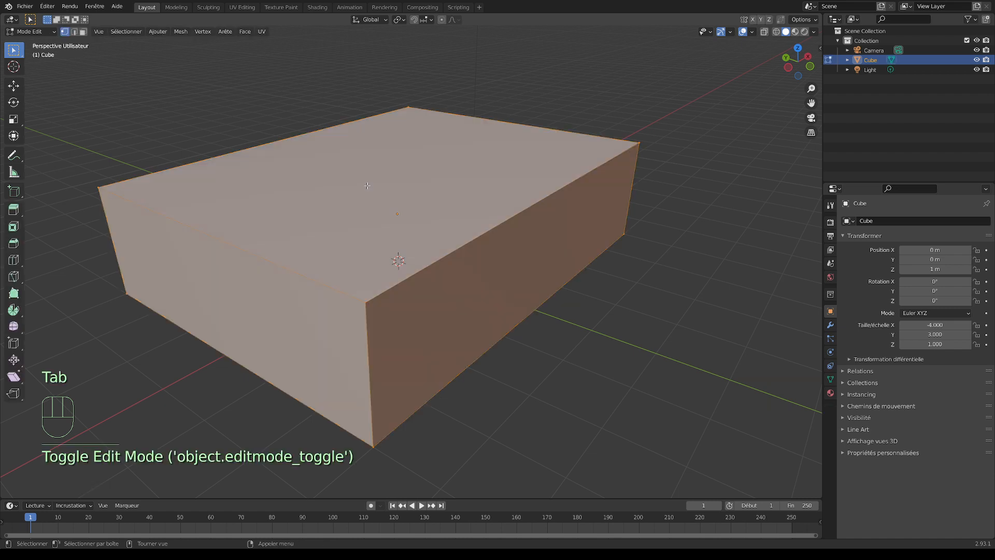
pyautogui.press('Tab')
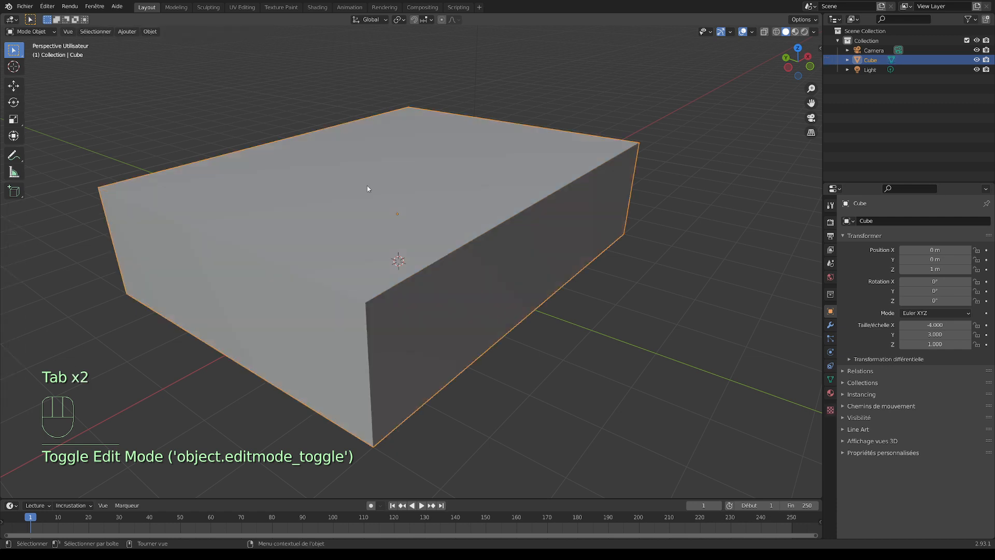
pyautogui.click(21, 32)
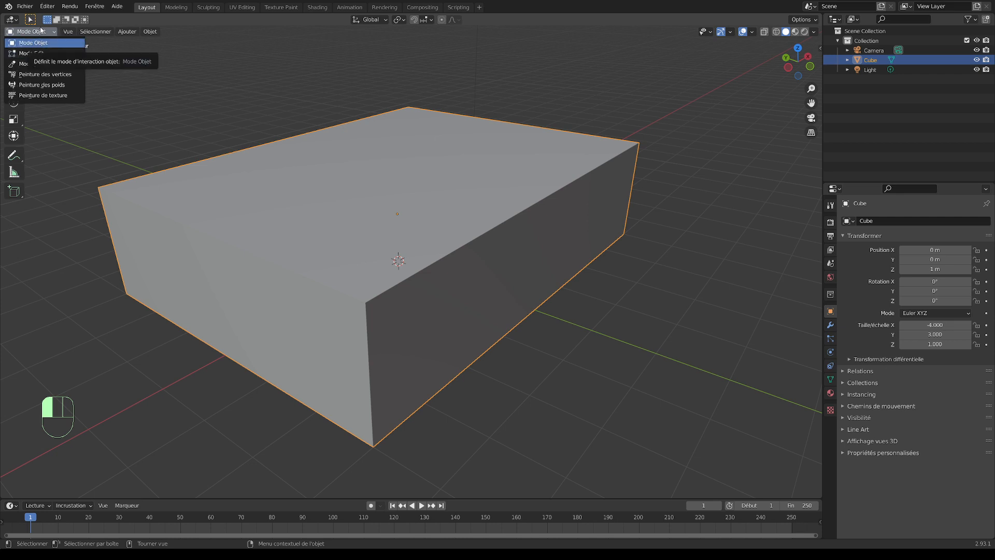
pyautogui.click(31, 53)
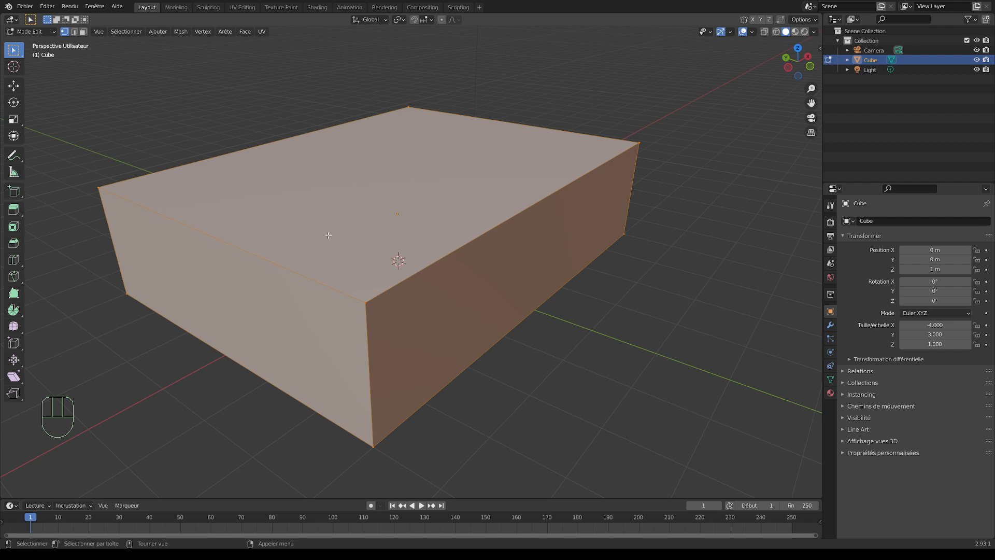
# Select individual corner vertices of the block one at a time
pyautogui.click(361, 300)
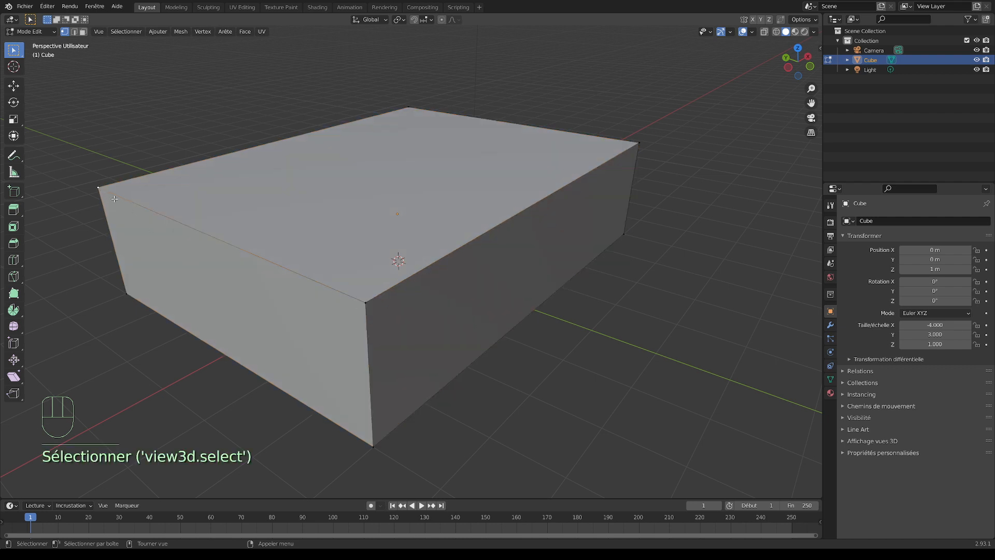
pyautogui.click(359, 294)
pyautogui.click(644, 138)
pyautogui.click(626, 233)
pyautogui.click(444, 360)
# Select all four corner vertices of the block's near end face together
pyautogui.moveTo(618, 223); pyautogui.dragTo(568, 254, button='middle')
pyautogui.moveTo(522, 313); pyautogui.dragTo(499, 259, button='middle')
pyautogui.click(441, 297)
pyautogui.keyDown('shift'); pyautogui.click(440, 443); pyautogui.keyUp('shift')
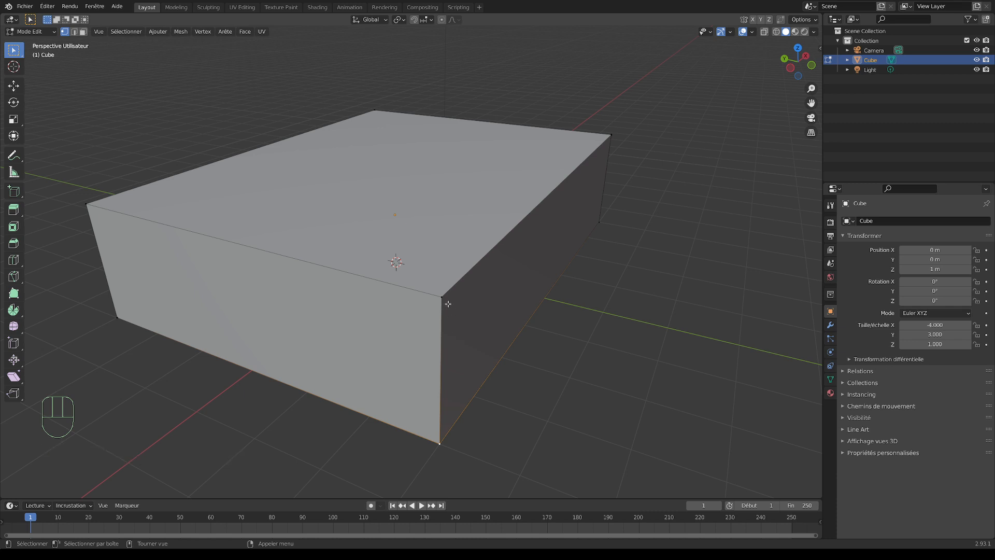
pyautogui.press('shift')
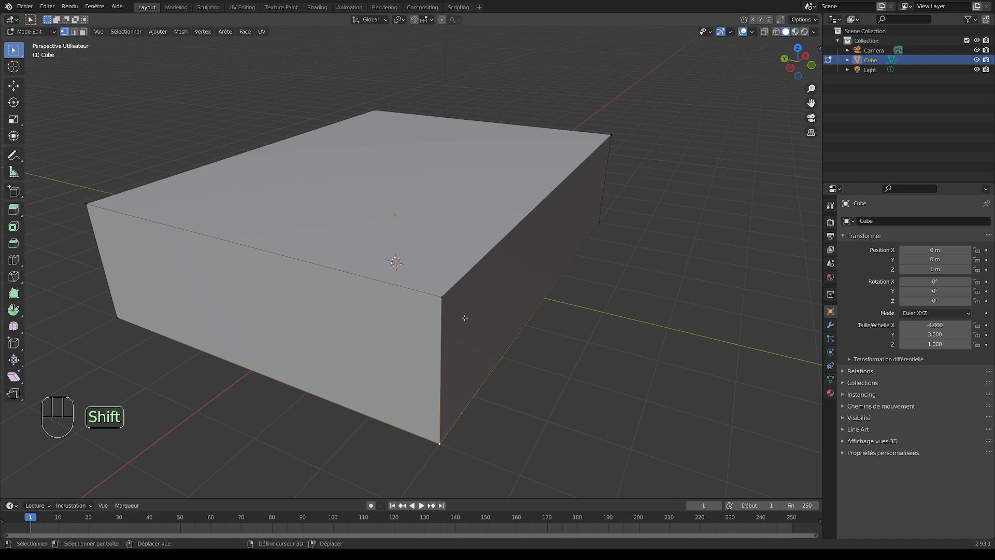
pyautogui.keyDown('shift'); pyautogui.click(442, 293); pyautogui.keyUp('shift')
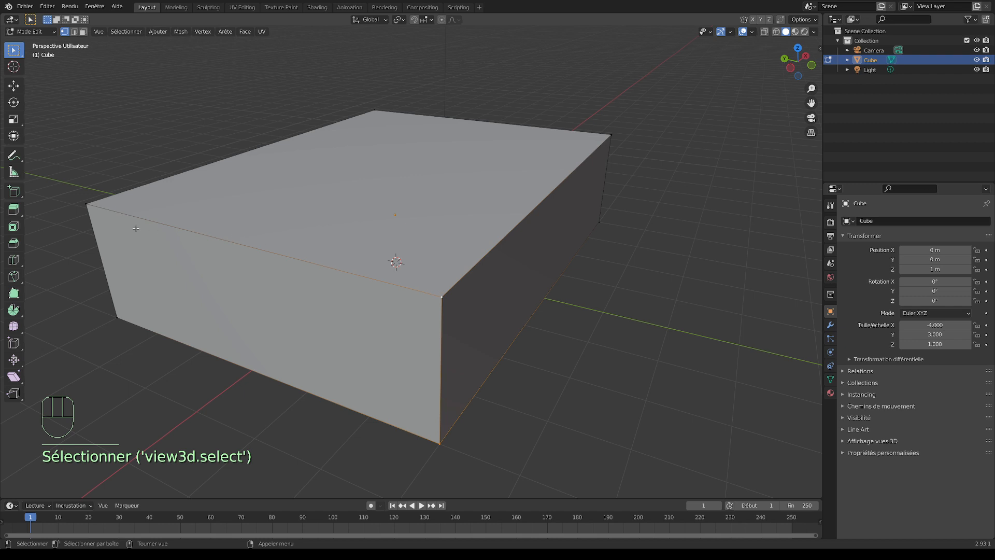
pyautogui.keyDown('shift'); pyautogui.click(87, 202); pyautogui.keyUp('shift')
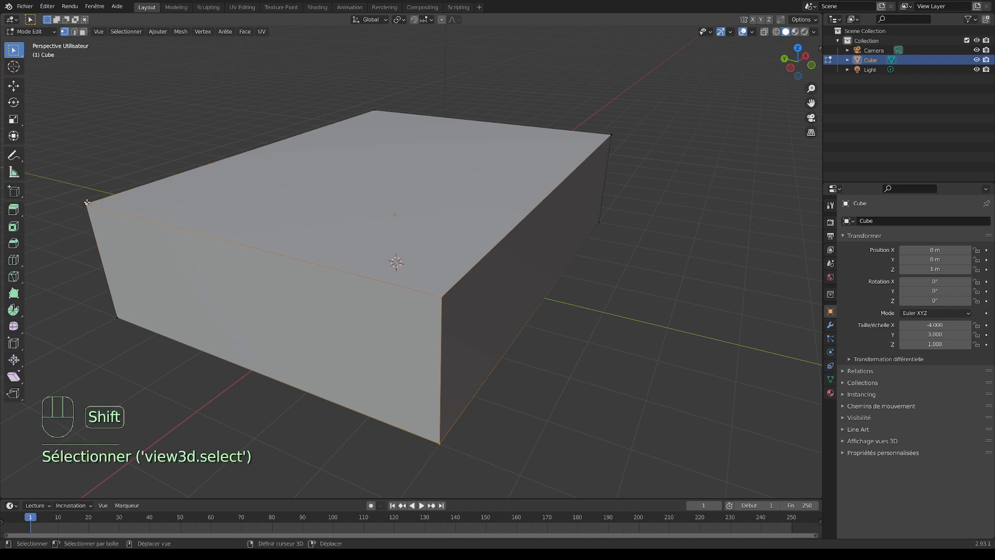
pyautogui.keyDown('shift'); pyautogui.click(115, 319); pyautogui.keyUp('shift')
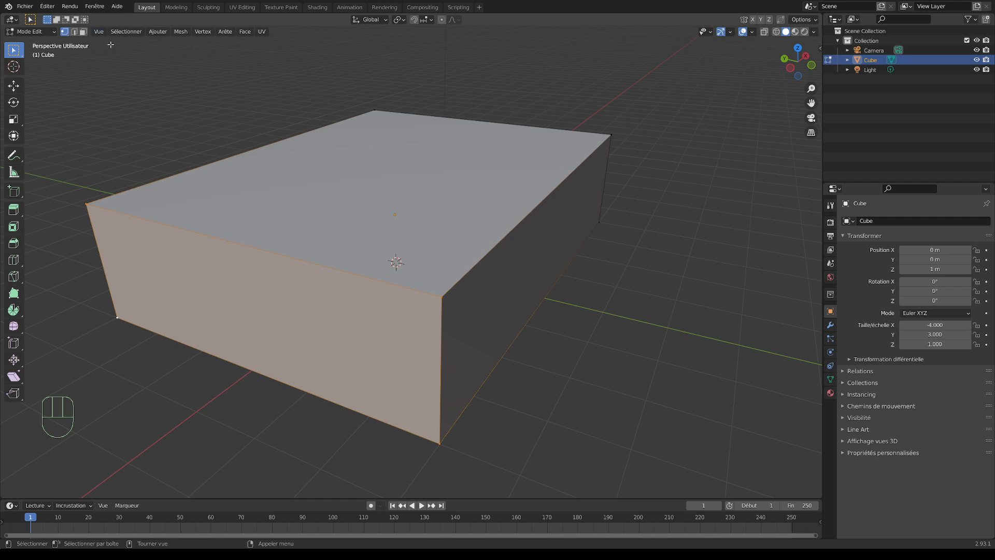
# Switch to edge selection and select single edges of the near end face in turn, ending on its left vertical edge
pyautogui.click(74, 32)
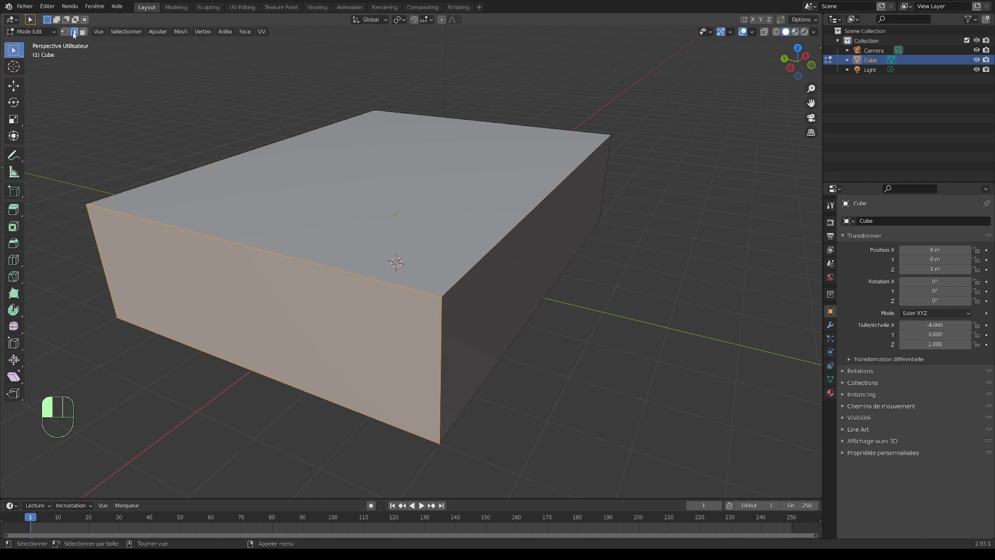
pyautogui.click(436, 325)
pyautogui.click(377, 284)
pyautogui.click(104, 289)
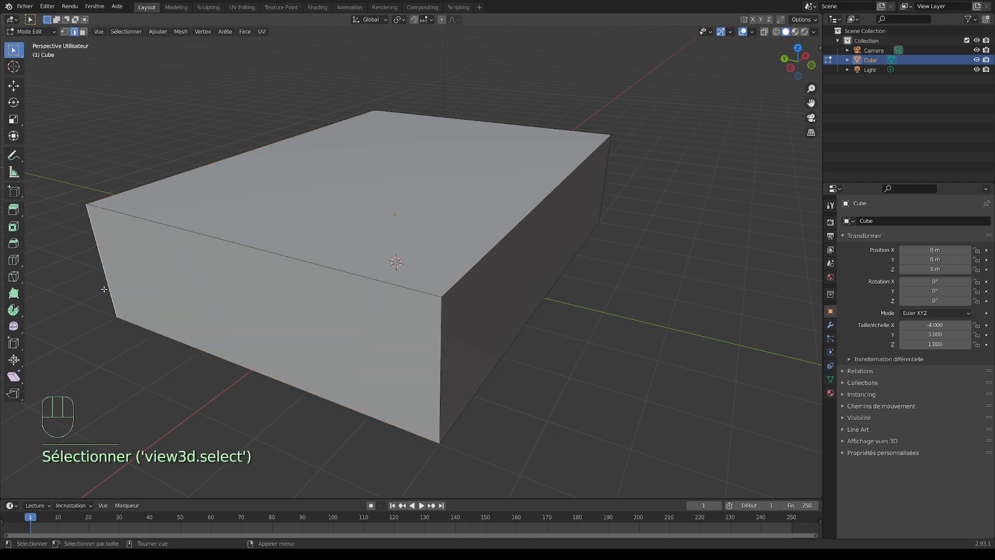
# Add more edges of the near end face to the edge selection and clear the whole selection
pyautogui.keyDown('shift'); pyautogui.click(435, 344); pyautogui.keyUp('shift')
pyautogui.keyDown('shift'); pyautogui.click(264, 270); pyautogui.keyUp('shift')
pyautogui.click(94, 116)
# Switch to face selection and select the block's visible faces one at a time, ending on the top face
pyautogui.click(84, 31)
pyautogui.click(355, 232)
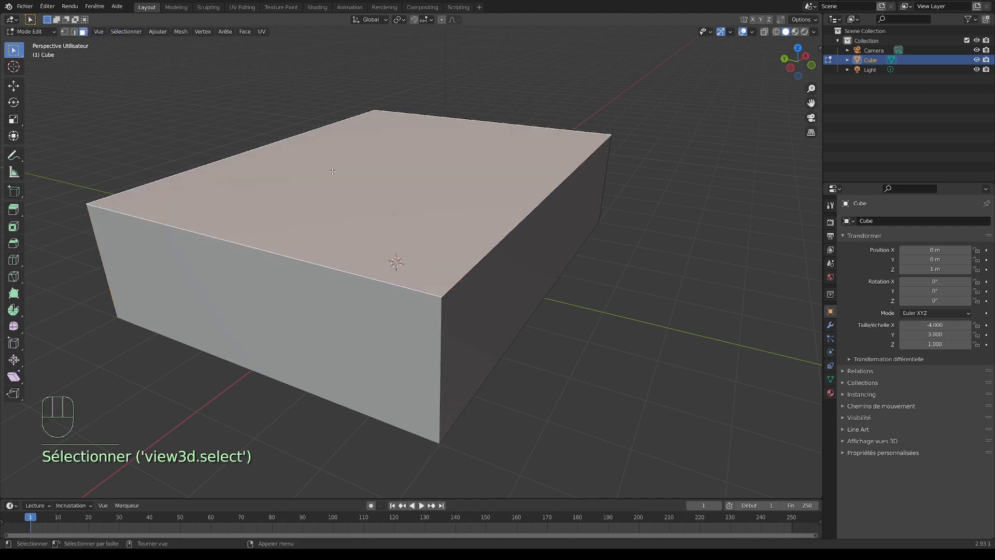
pyautogui.click(345, 326)
pyautogui.click(523, 285)
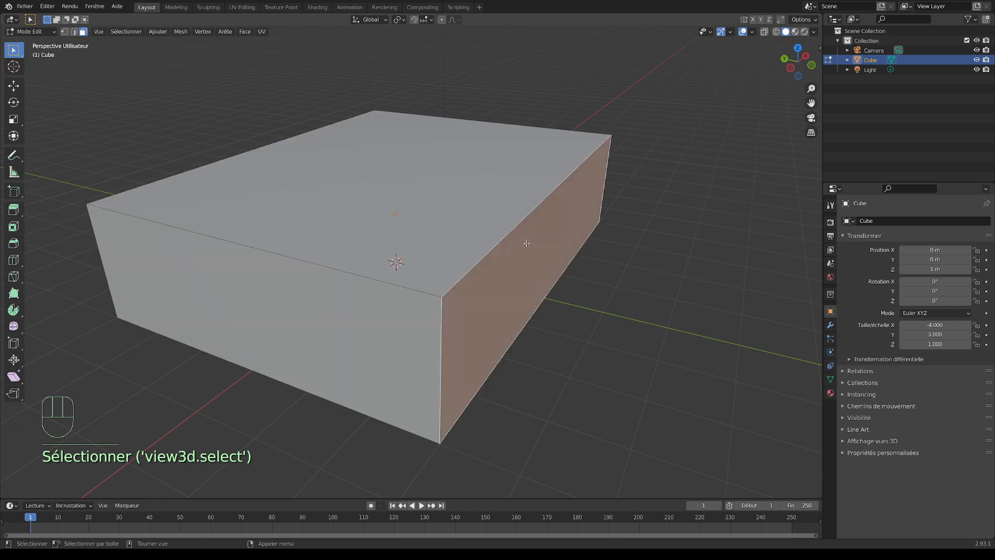
pyautogui.click(456, 197)
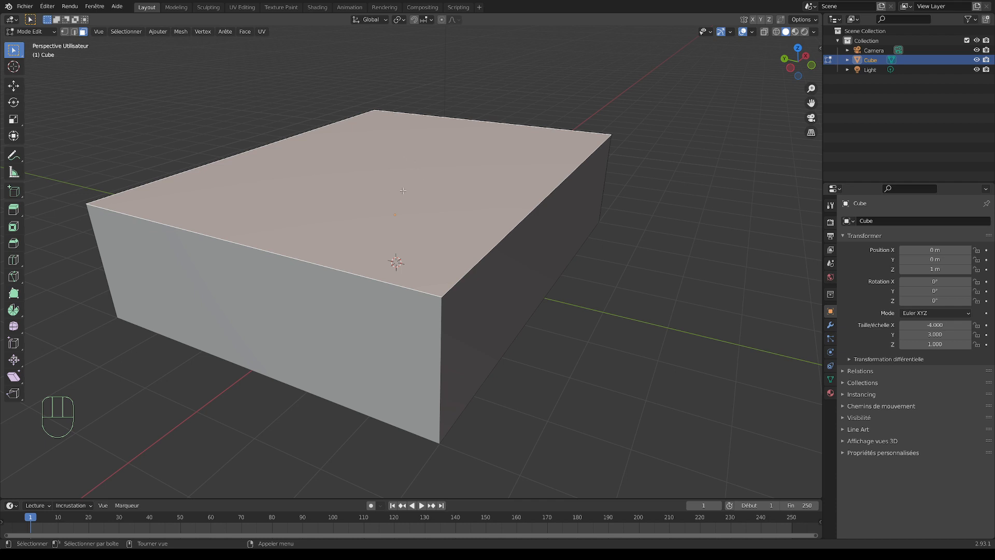
# Delete the block's top face with the Faces option and undo the deletion, two times over
pyautogui.moveTo(385, 299); pyautogui.dragTo(316, 210, button='middle')
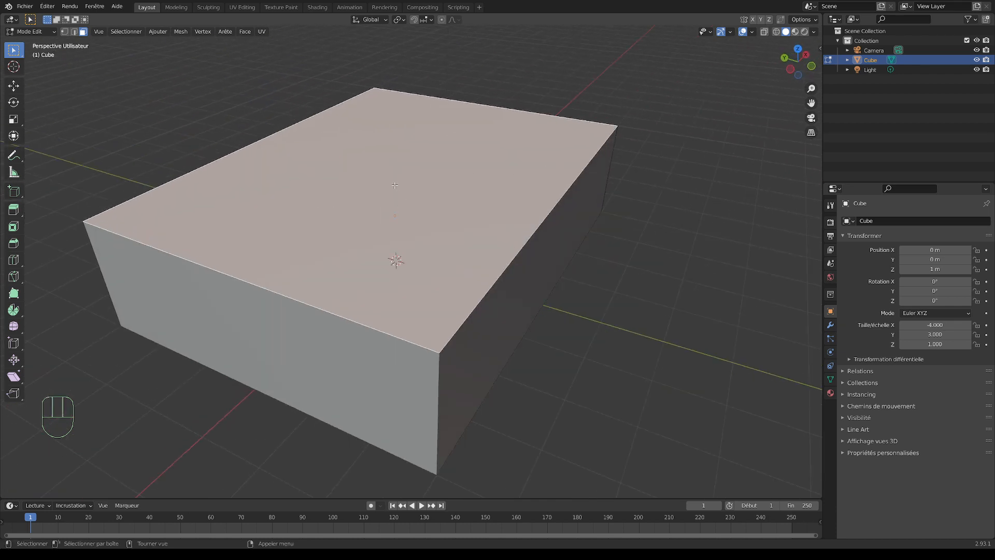
pyautogui.press('Delete')
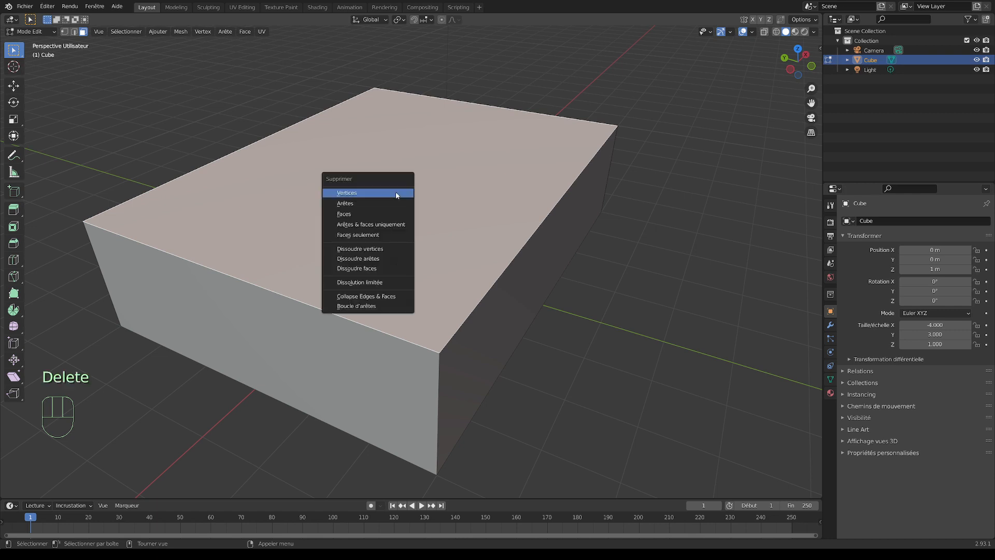
pyautogui.click(376, 215)
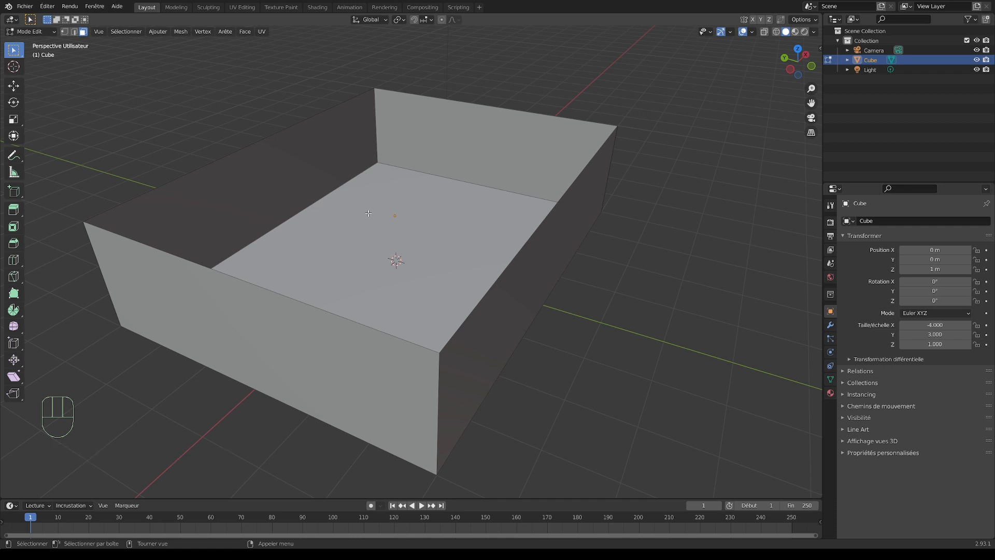
pyautogui.hotkey('ctrl', 'z')
pyautogui.moveTo(427, 137); pyautogui.dragTo(431, 134, button='middle')
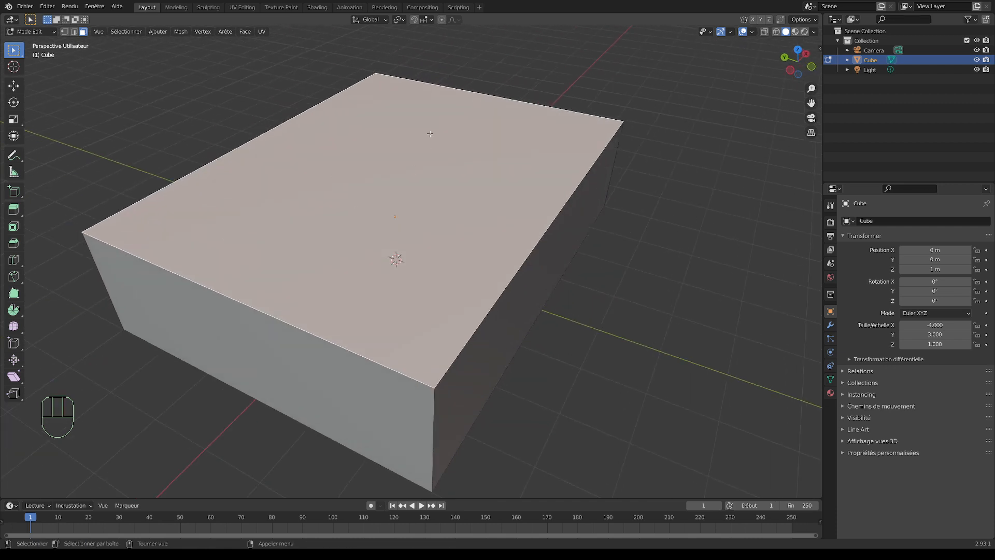
pyautogui.press('Delete')
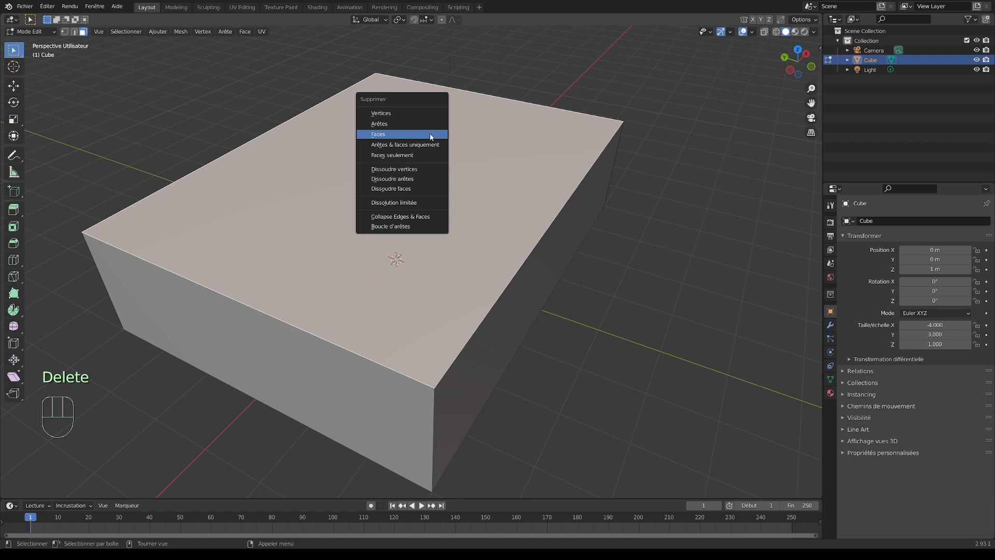
pyautogui.click(400, 133)
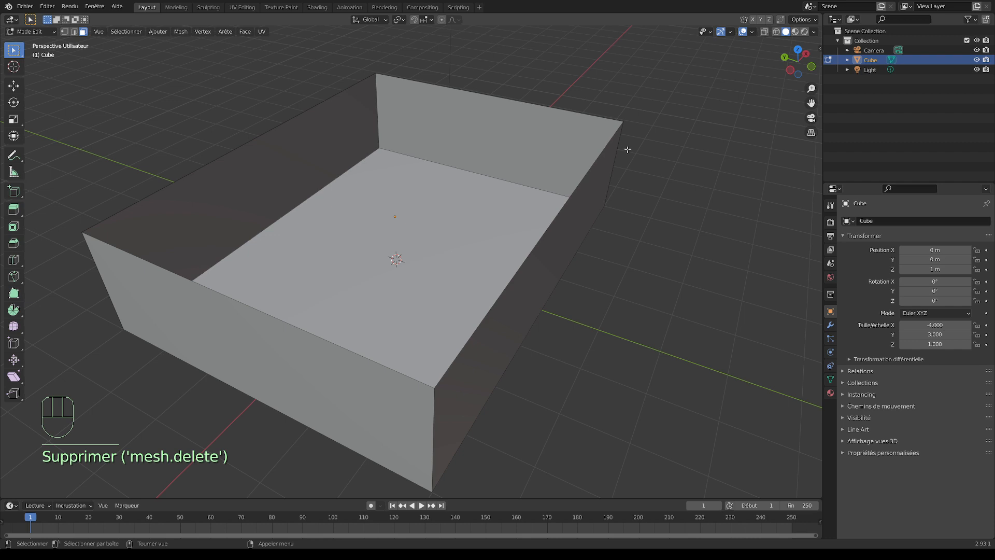
pyautogui.hotkey('ctrl', 'z')
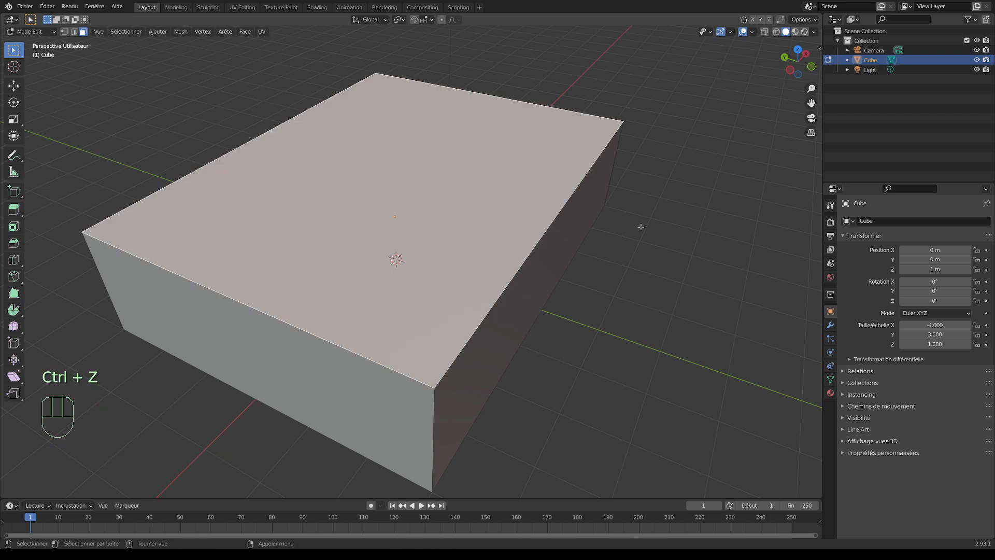
# Delete the selected top face of the block with the Faces option to leave an open box
pyautogui.press('x')
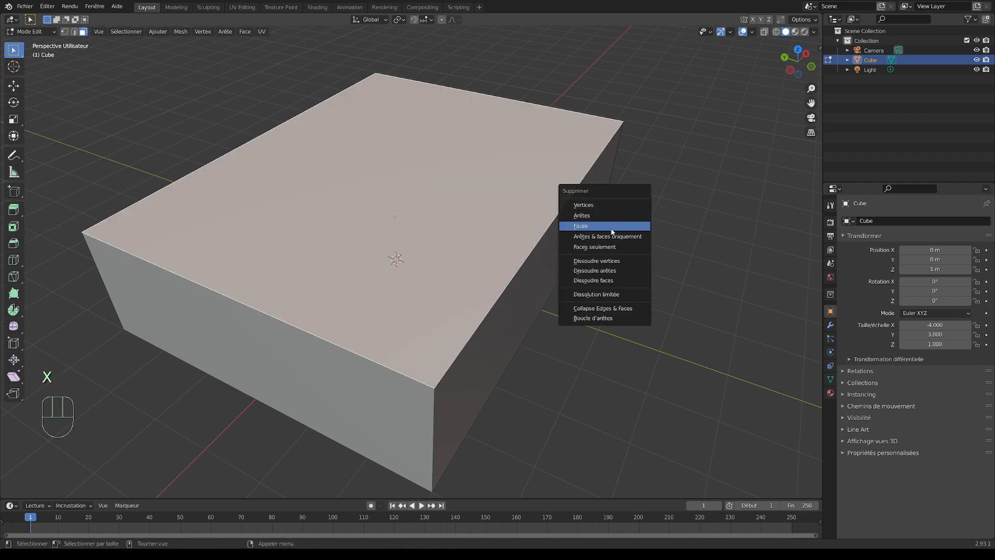
pyautogui.click(621, 228)
pyautogui.moveTo(611, 225); pyautogui.dragTo(384, 209, button='middle')
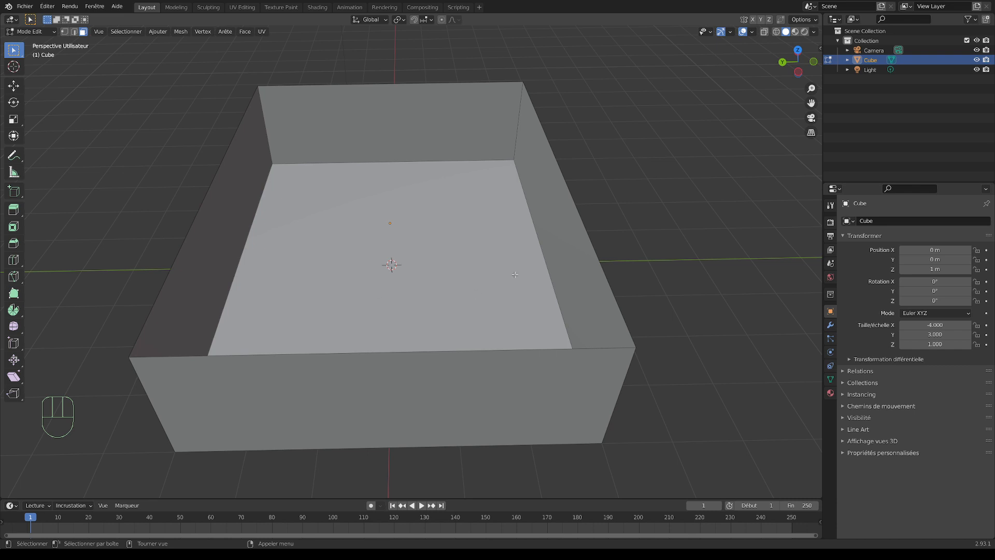
pyautogui.moveTo(523, 268); pyautogui.dragTo(614, 264, button='middle')
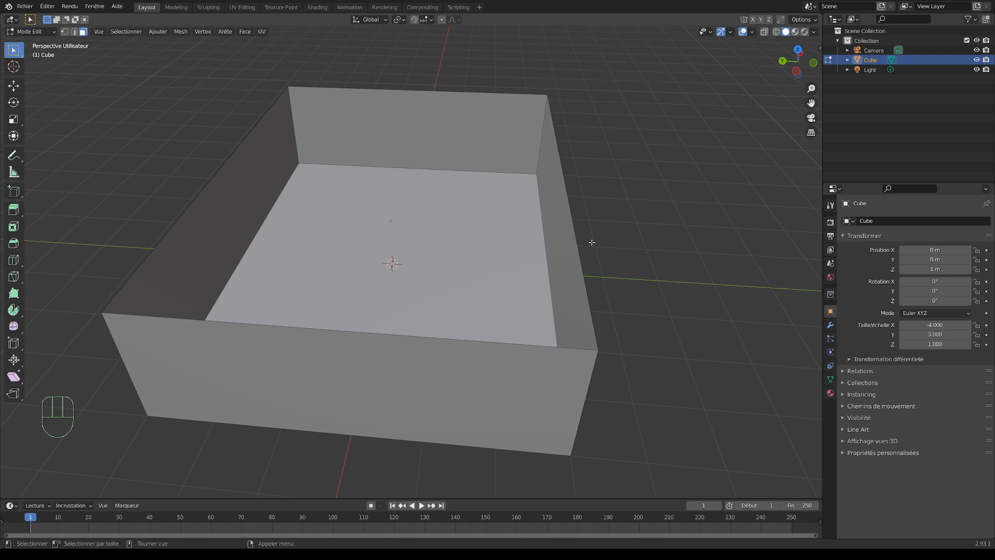
pyautogui.moveTo(564, 237); pyautogui.dragTo(603, 255, button='middle')
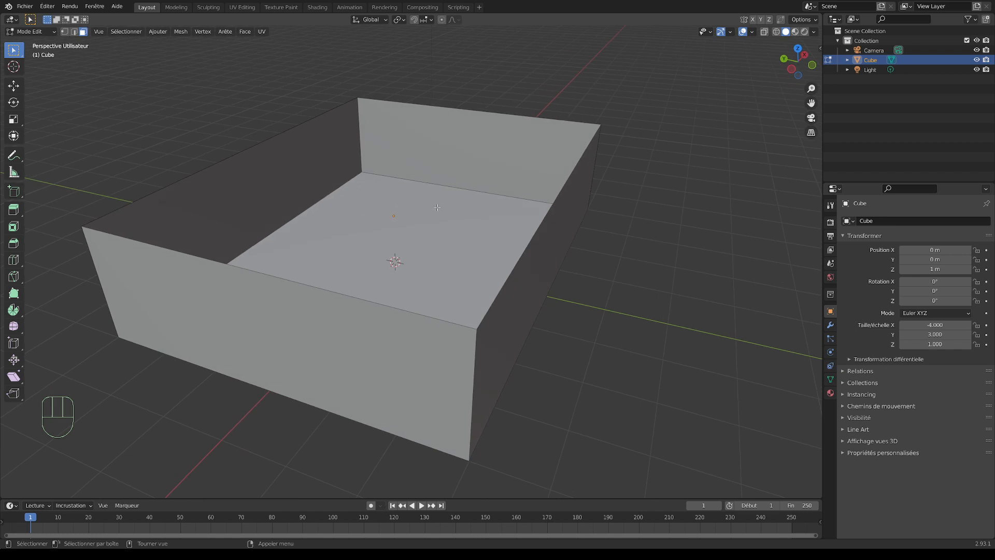
pyautogui.moveTo(557, 259); pyautogui.dragTo(553, 264, button='middle')
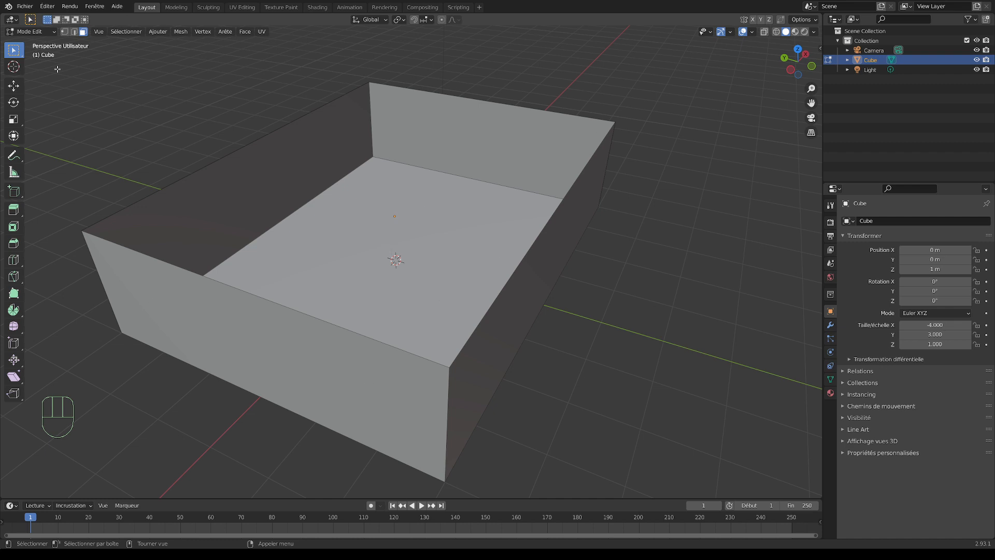
# Add a Solidifier modifier to the open box, view its rim, and remove the modifier again
pyautogui.click(830, 326)
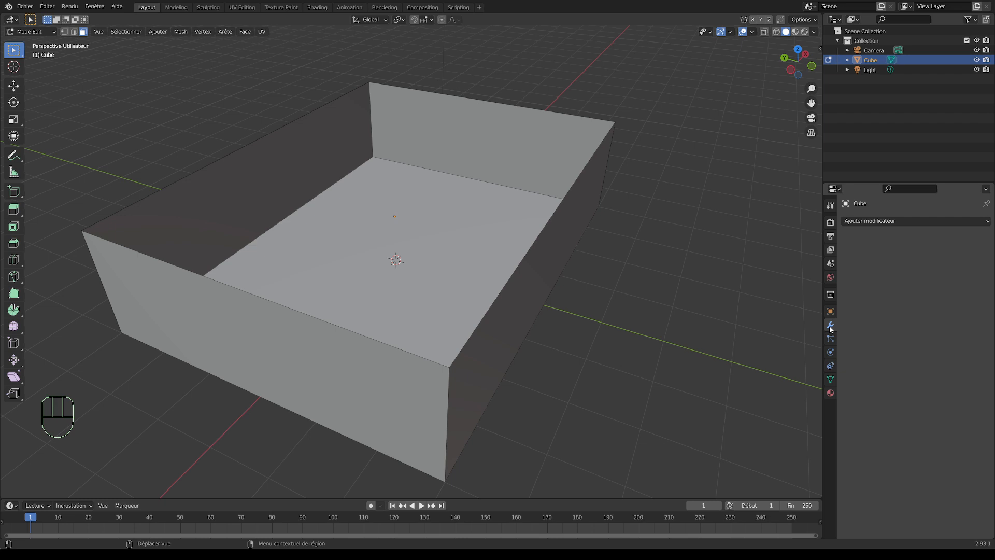
pyautogui.click(857, 221)
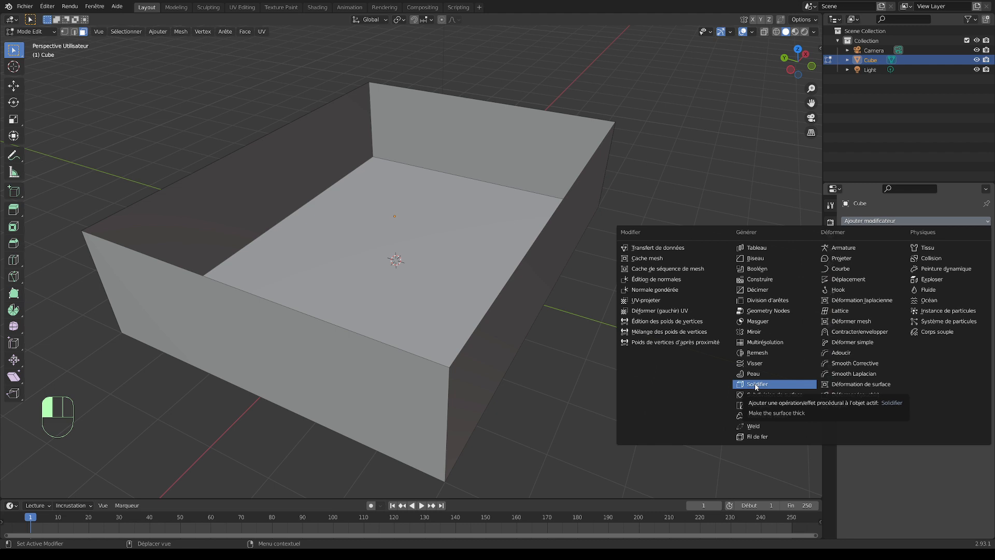
pyautogui.click(756, 385)
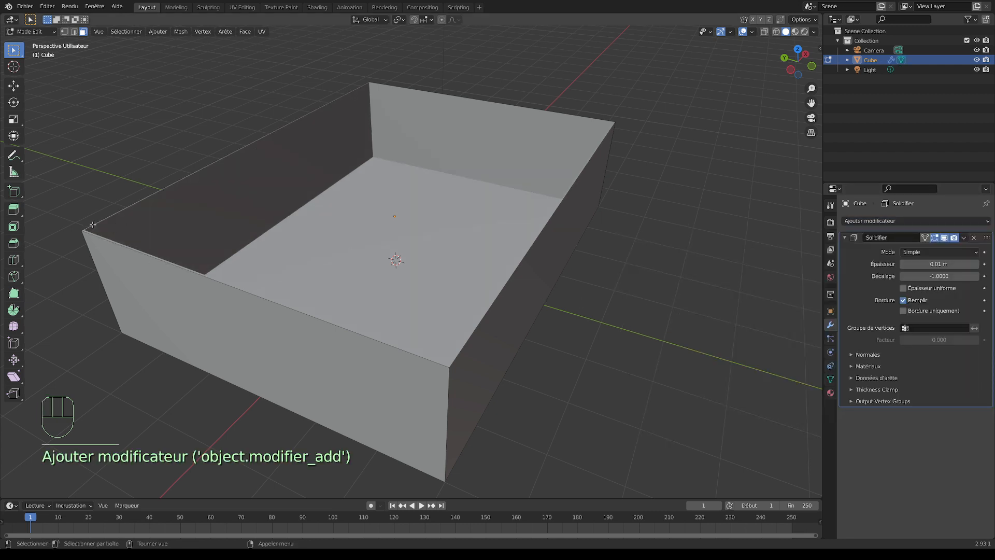
pyautogui.moveTo(296, 202); pyautogui.dragTo(477, 299, button='middle')
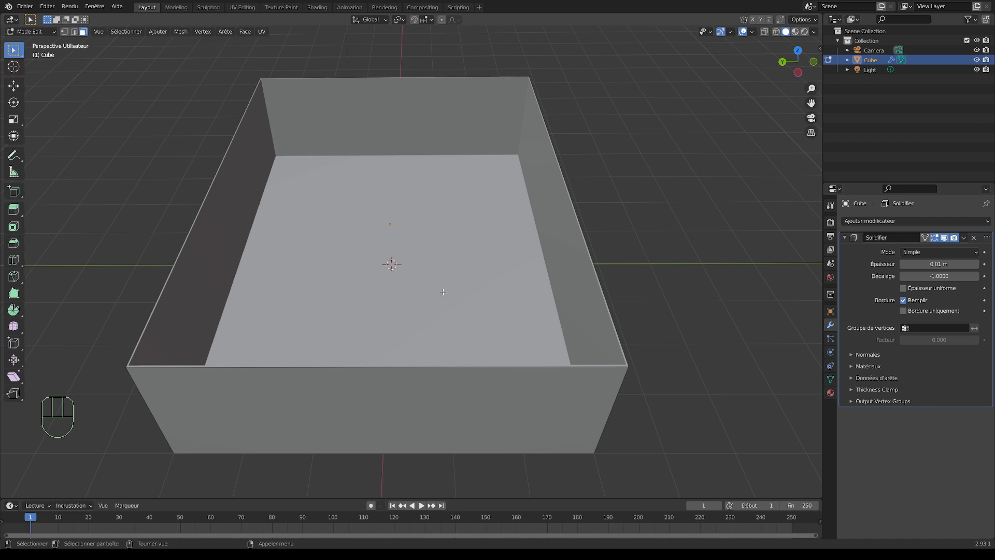
pyautogui.click(974, 238)
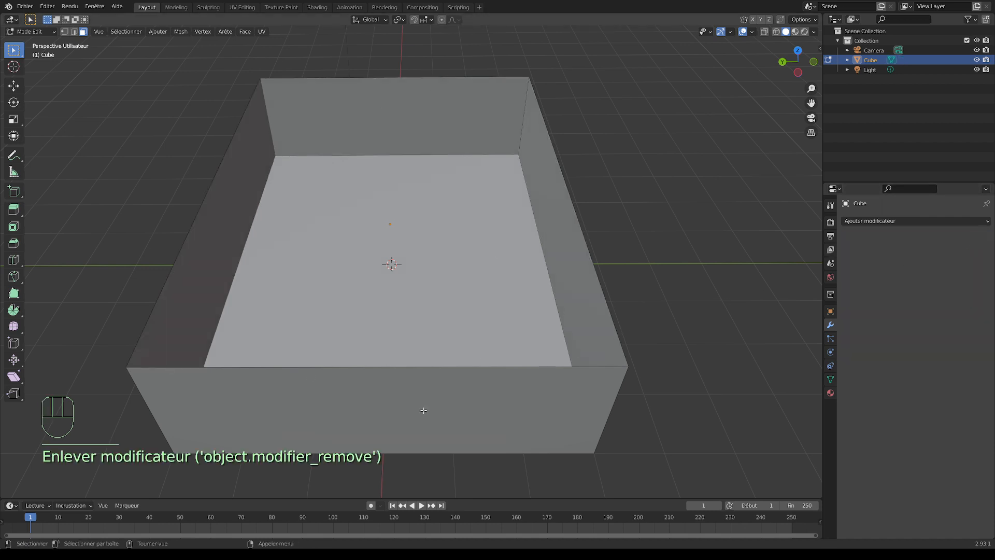
# Add a Solidifier modifier to the open box and set its thickness (Épaisseur) to 0.1 m
pyautogui.click(876, 220)
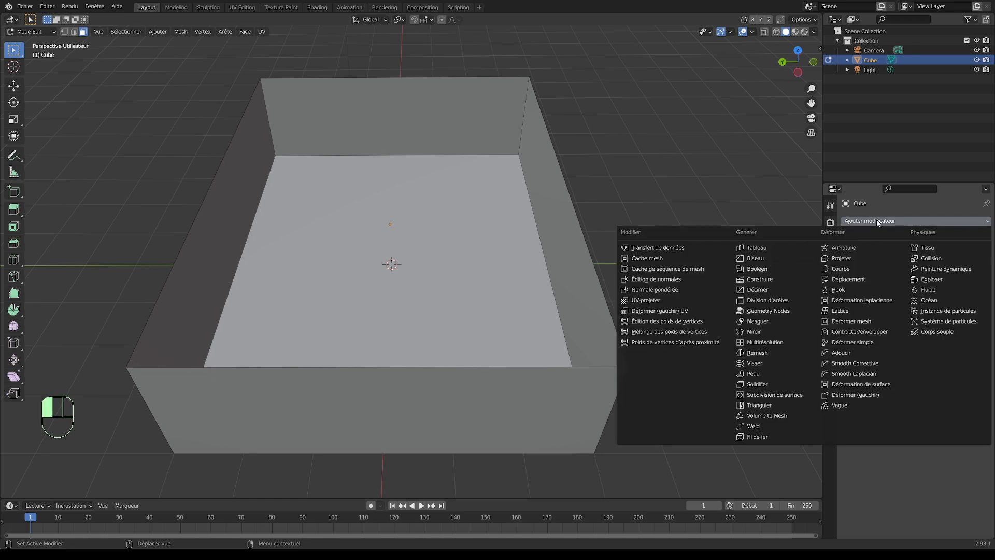
pyautogui.click(759, 384)
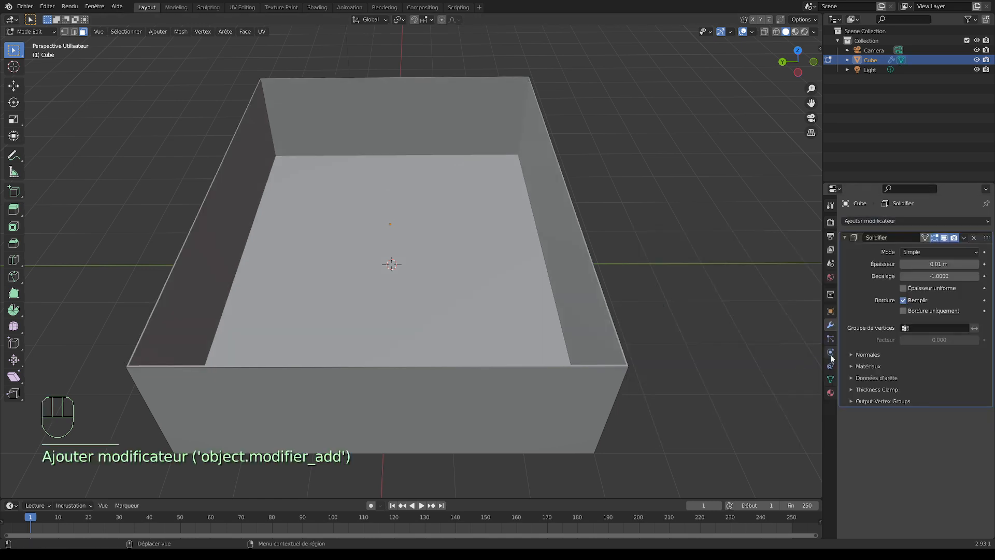
pyautogui.click(936, 265)
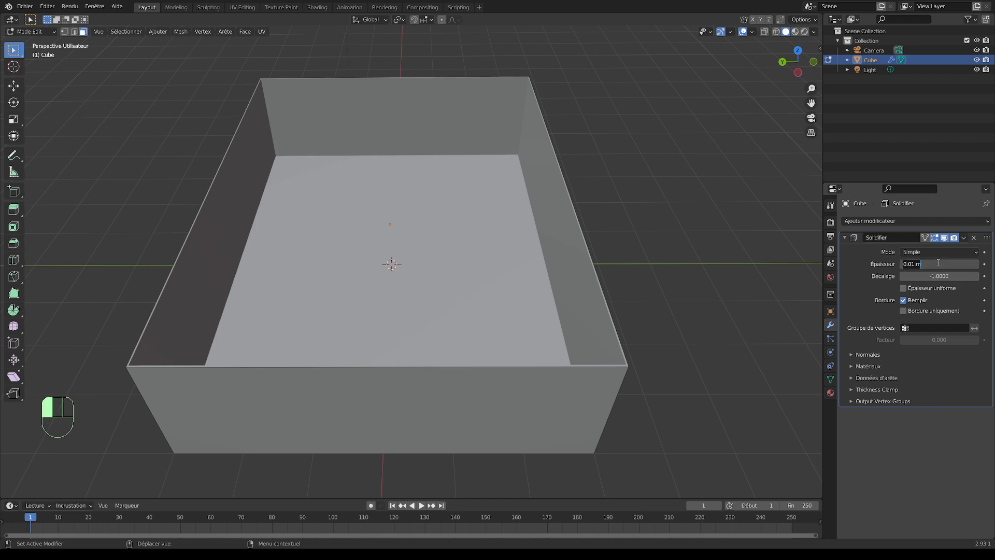
pyautogui.click(911, 264)
pyautogui.press('BackSpace')
pyautogui.press('Return')
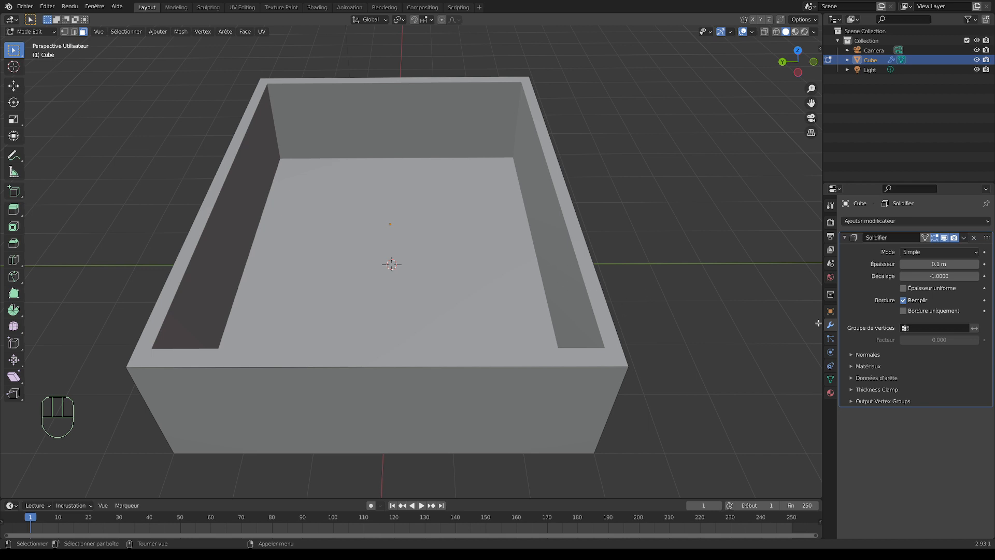
# Toggle the Solidifier modifier's Épaisseur uniforme option on and off to compare the walls, leaving it off
pyautogui.click(904, 289)
pyautogui.click(904, 290)
pyautogui.click(904, 290)
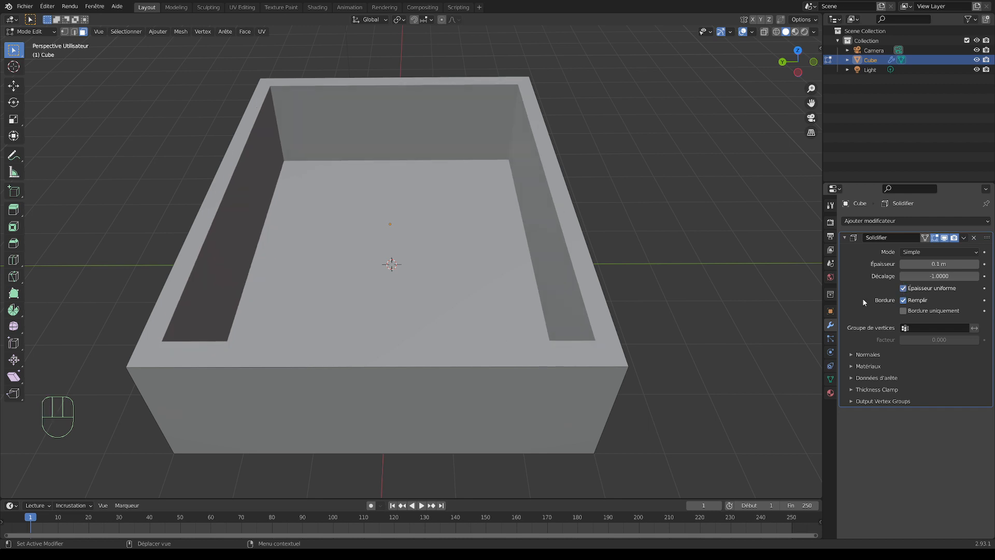
pyautogui.click(904, 290)
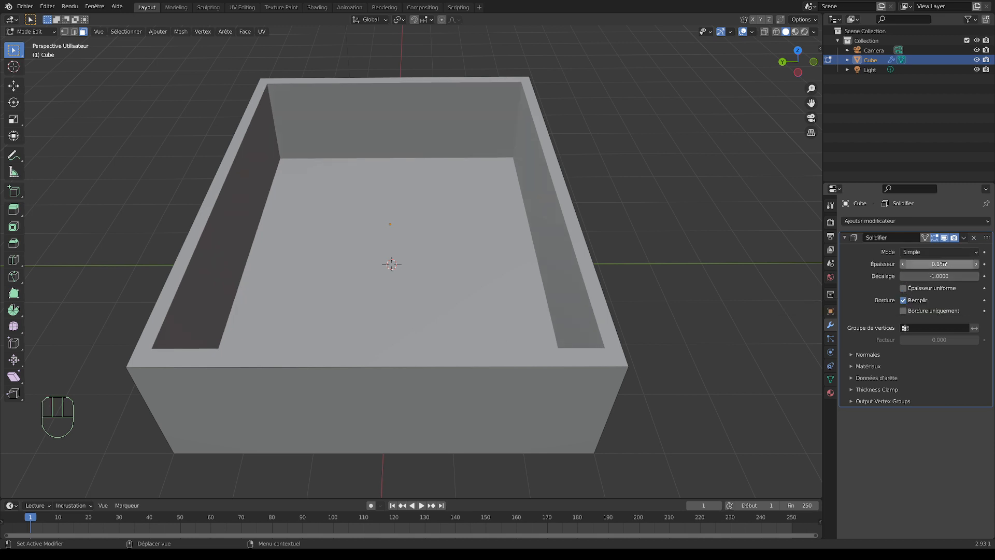
# Set the Solidifier thickness to 0.2 m, re-entering it as 20cm and as the sum 0.1+0.1
pyautogui.click(930, 264)
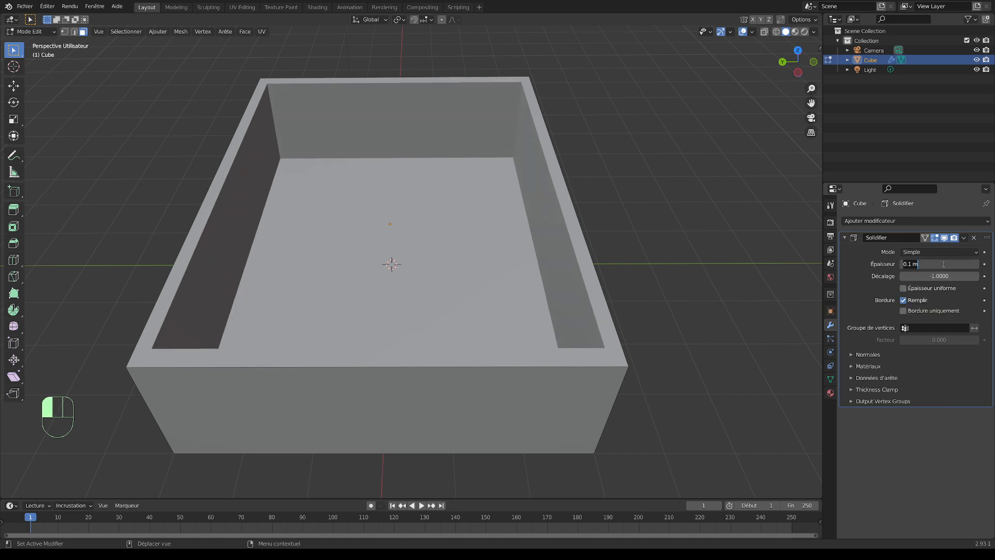
pyautogui.write('0.2')
pyautogui.press('Return')
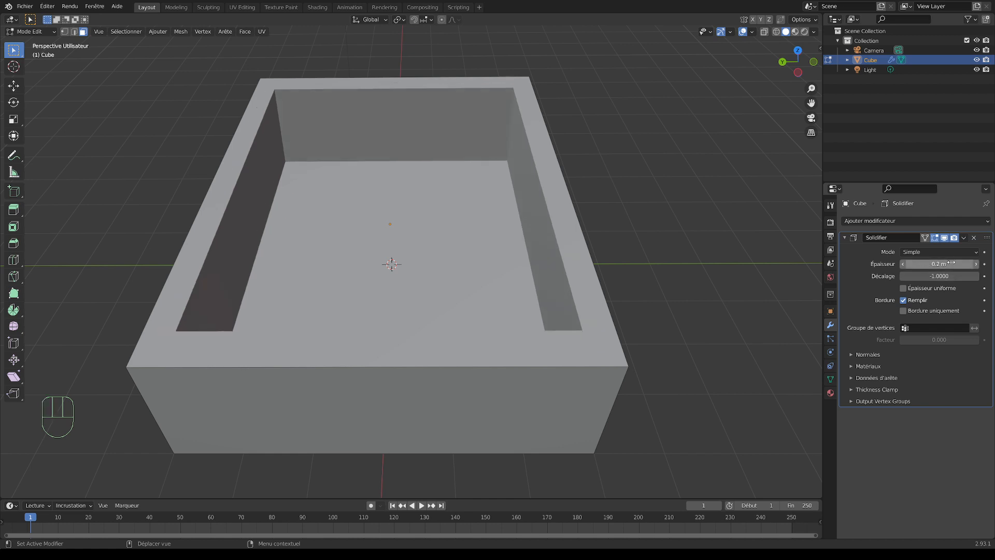
pyautogui.click(939, 264)
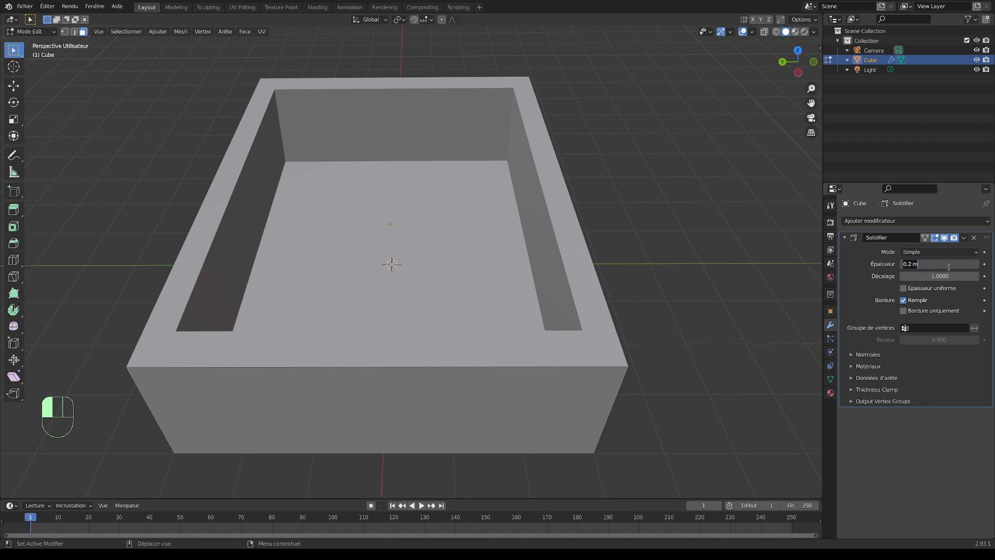
pyautogui.write('20cm')
pyautogui.press('Return')
pyautogui.click(926, 264)
pyautogui.write('0.1+0.1')
pyautogui.press('Return')
# Set the Solidifier thickness to 0.1 m and double it by appending *2 to the value
pyautogui.click(941, 265)
pyautogui.write('0.1')
pyautogui.press('Return')
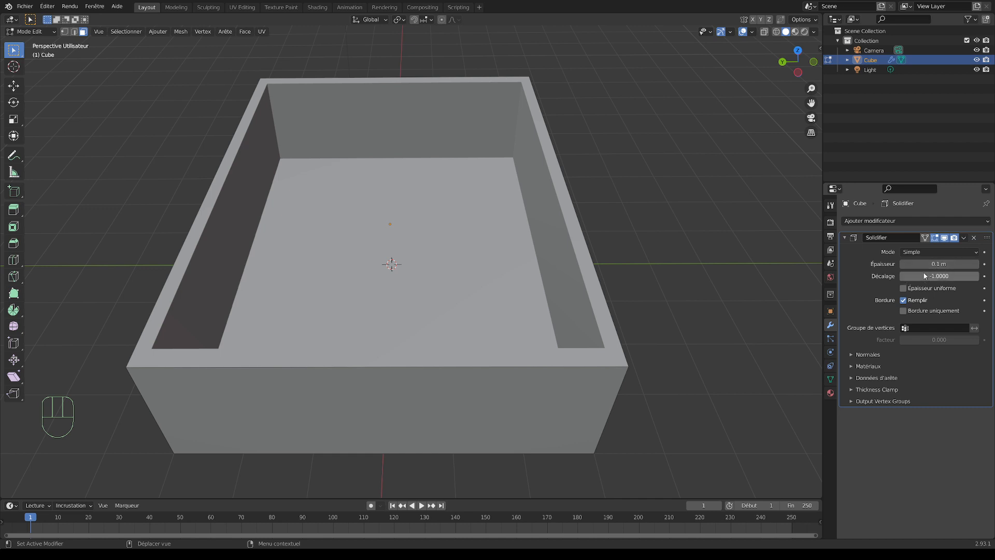
pyautogui.click(947, 266)
pyautogui.click(937, 266)
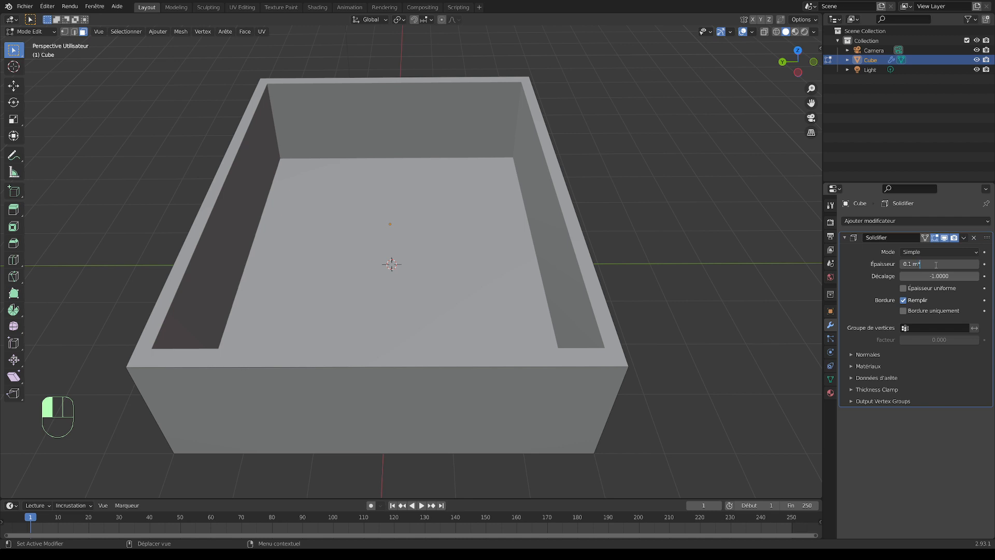
pyautogui.write('*2')
pyautogui.press('Return')
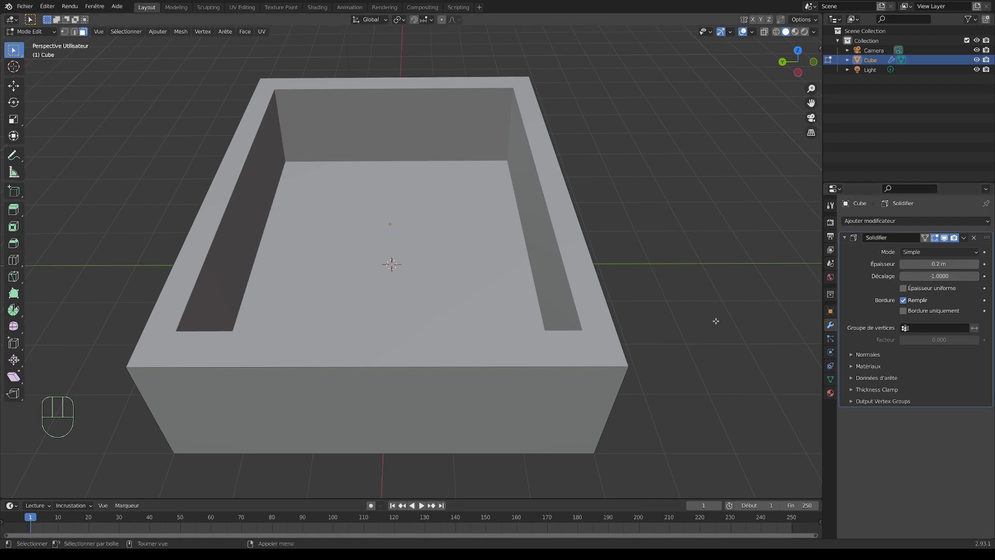
pyautogui.moveTo(656, 290); pyautogui.dragTo(627, 284, button='middle')
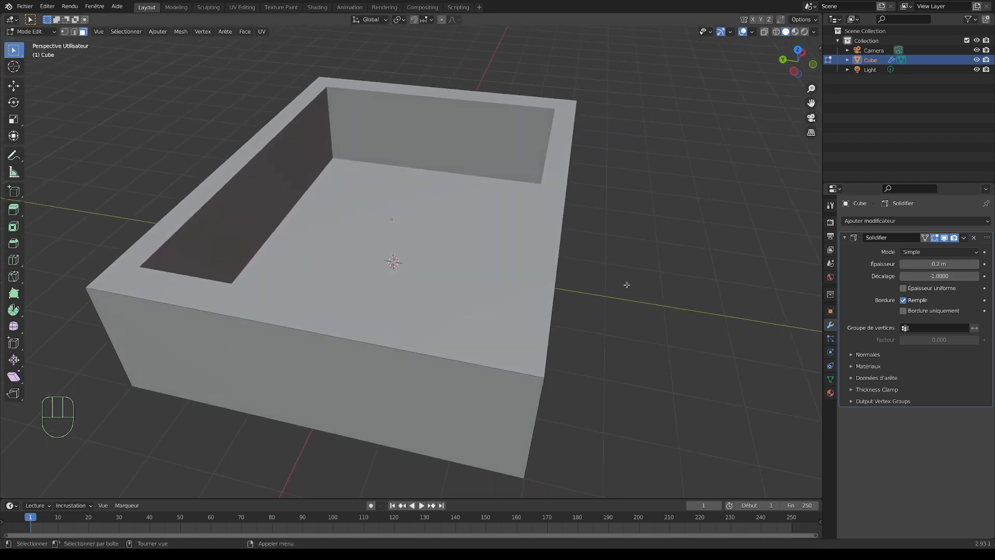
pyautogui.moveTo(597, 411); pyautogui.dragTo(483, 410, button='middle')
pyautogui.moveTo(494, 286); pyautogui.dragTo(522, 292, button='middle')
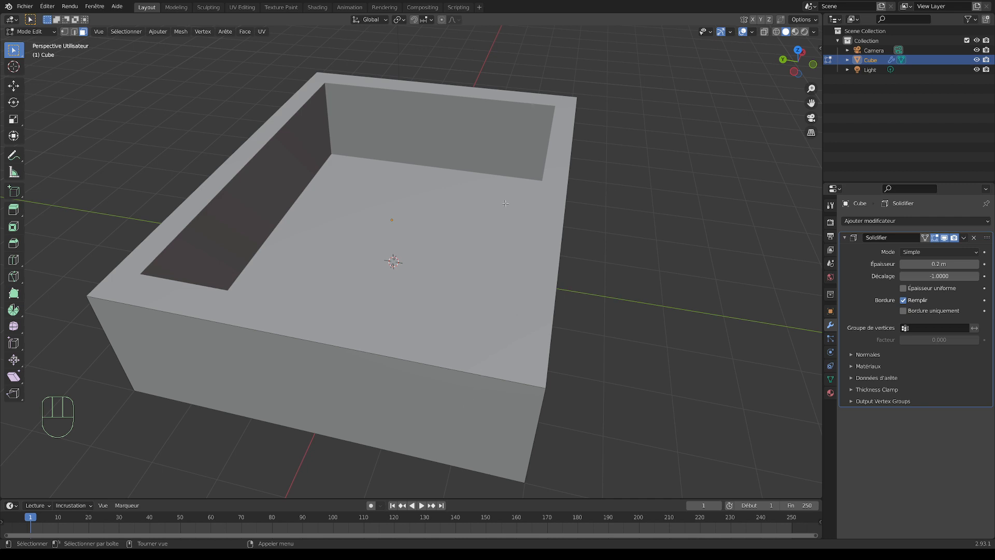
pyautogui.moveTo(653, 286); pyautogui.dragTo(607, 276, button='middle')
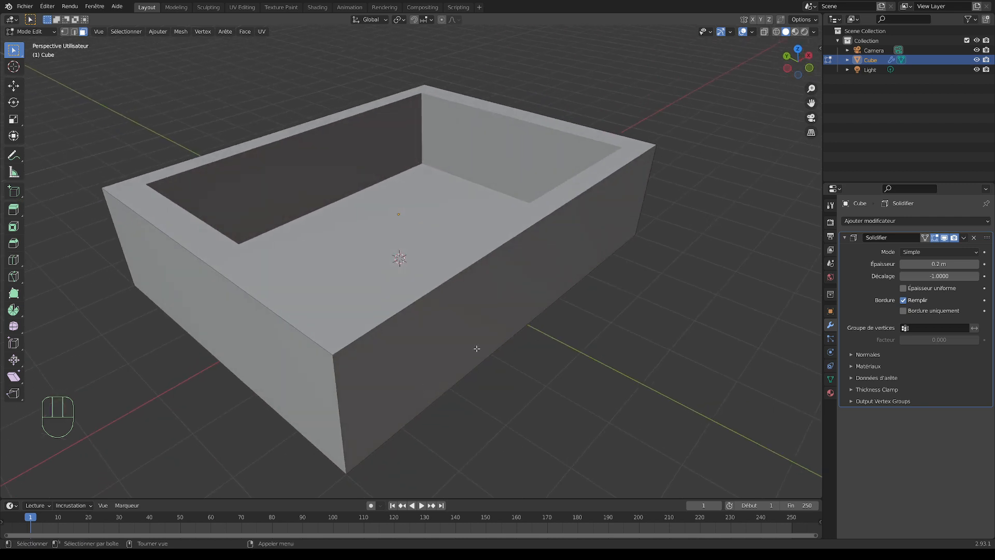
# Show the Élément transform properties in the 3D viewport's sidebar
pyautogui.moveTo(596, 242); pyautogui.dragTo(608, 245, button='middle')
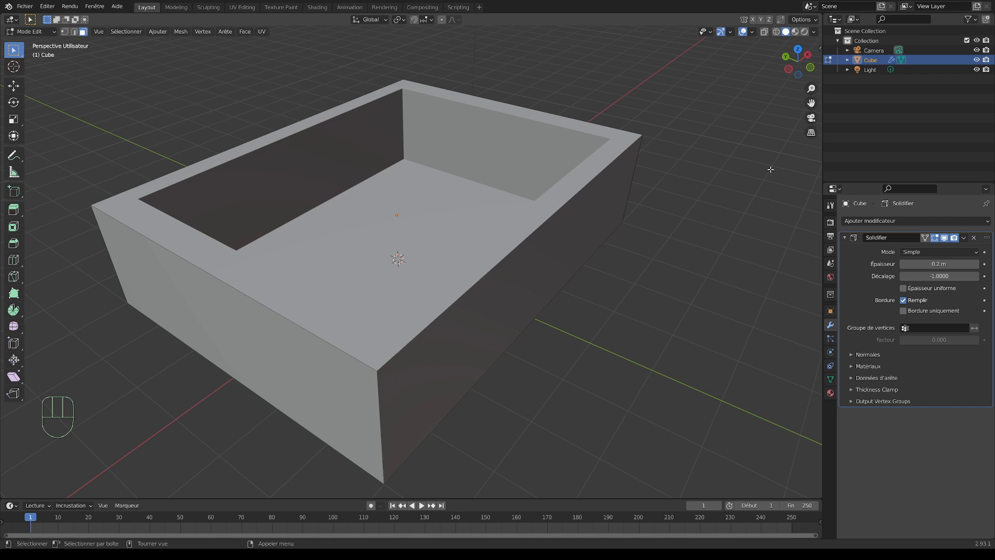
pyautogui.click(820, 47)
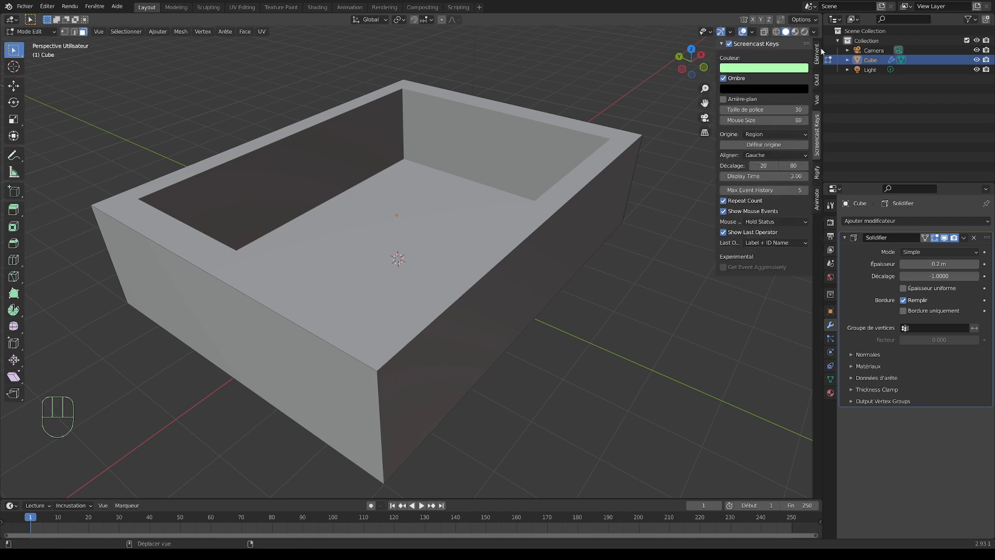
pyautogui.click(817, 56)
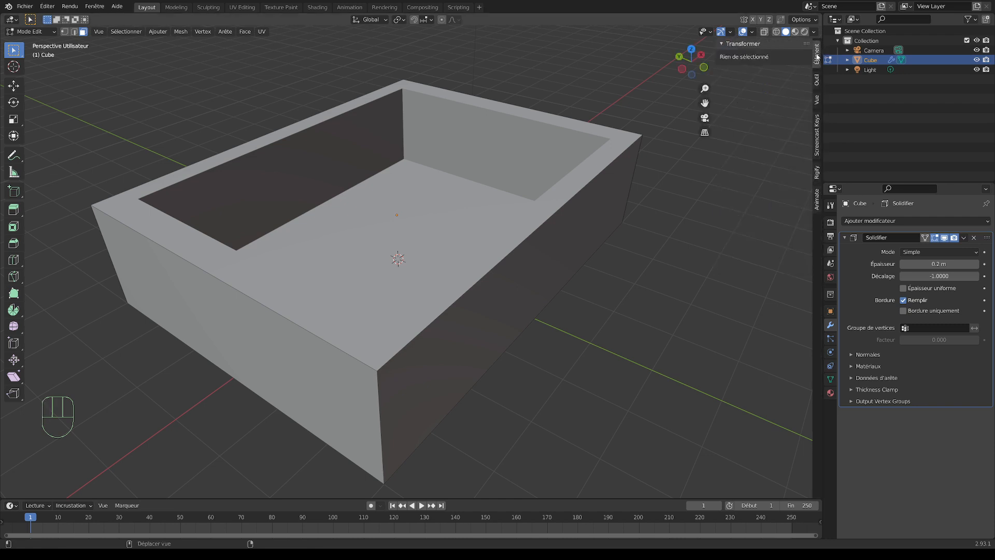
pyautogui.click(739, 268)
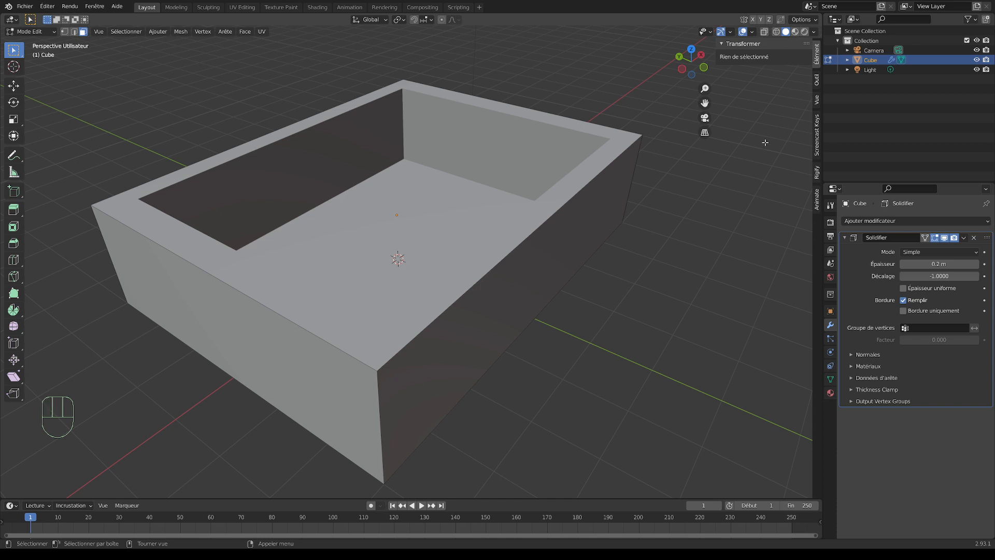
pyautogui.press('n')
pyautogui.press('n')
pyautogui.press('n')
pyautogui.press('n')
# Switch from Edit Mode to Mode Objet with the open box selected to show its transform values
pyautogui.click(40, 33)
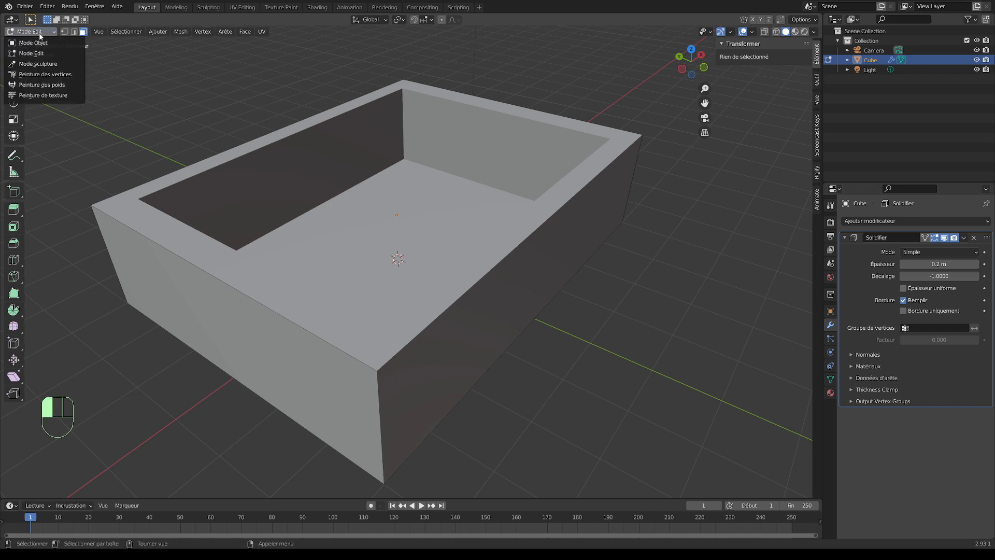
pyautogui.click(33, 42)
pyautogui.click(570, 214)
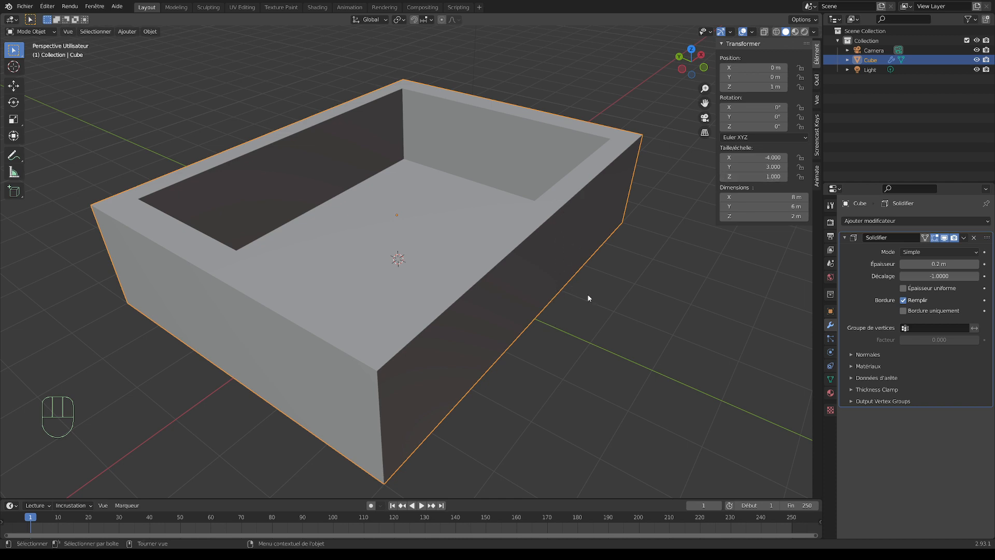
# Apply all transformations (Toutes les transformations) to the open box to reset its scale
pyautogui.moveTo(601, 291); pyautogui.dragTo(586, 269, button='middle')
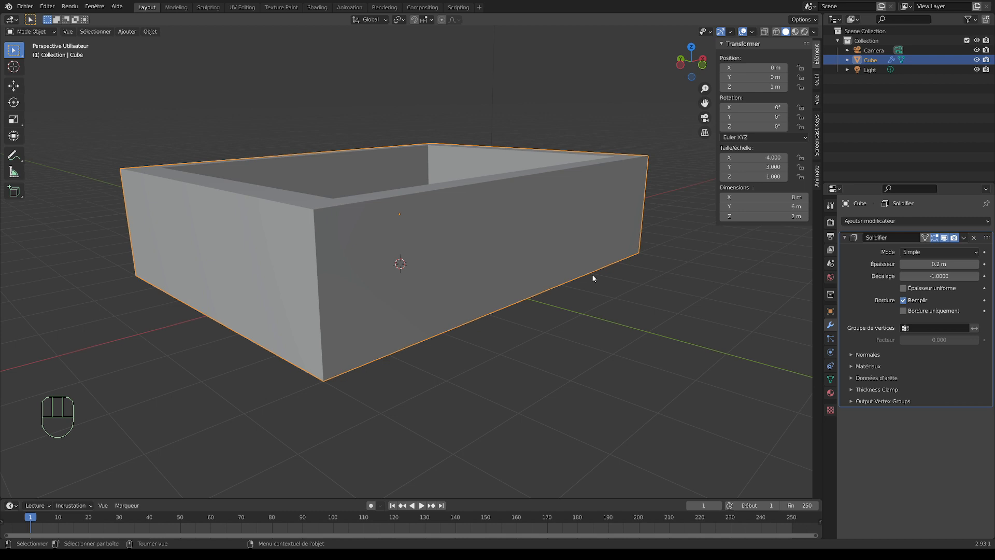
pyautogui.moveTo(595, 249); pyautogui.dragTo(594, 259, button='middle')
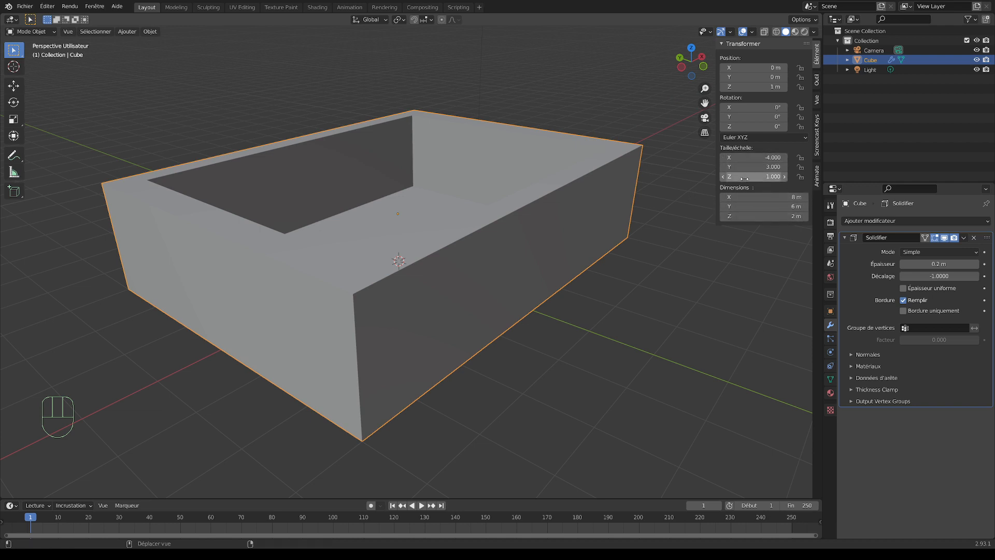
pyautogui.moveTo(636, 222); pyautogui.dragTo(646, 229, button='middle')
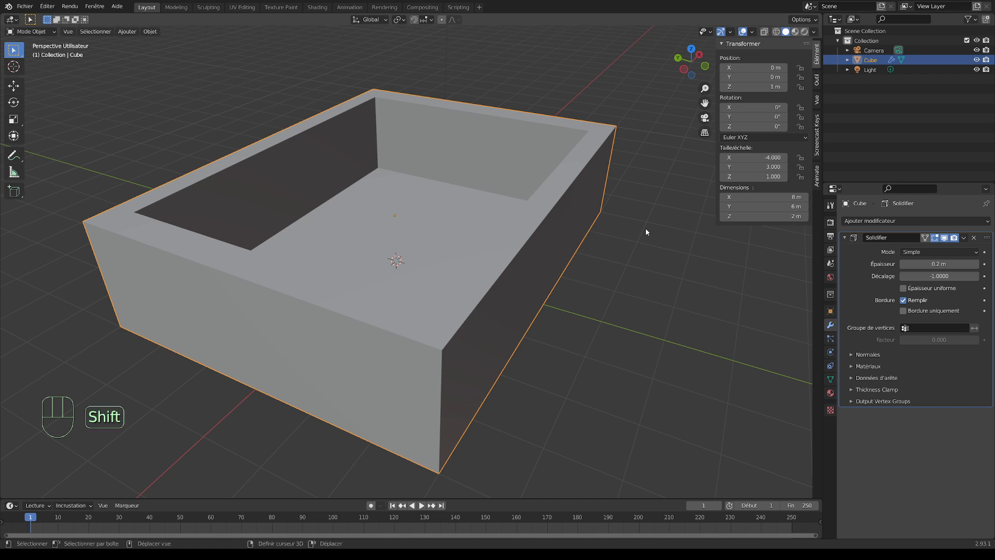
pyautogui.hotkey('shift', 'a')
pyautogui.press('Escape')
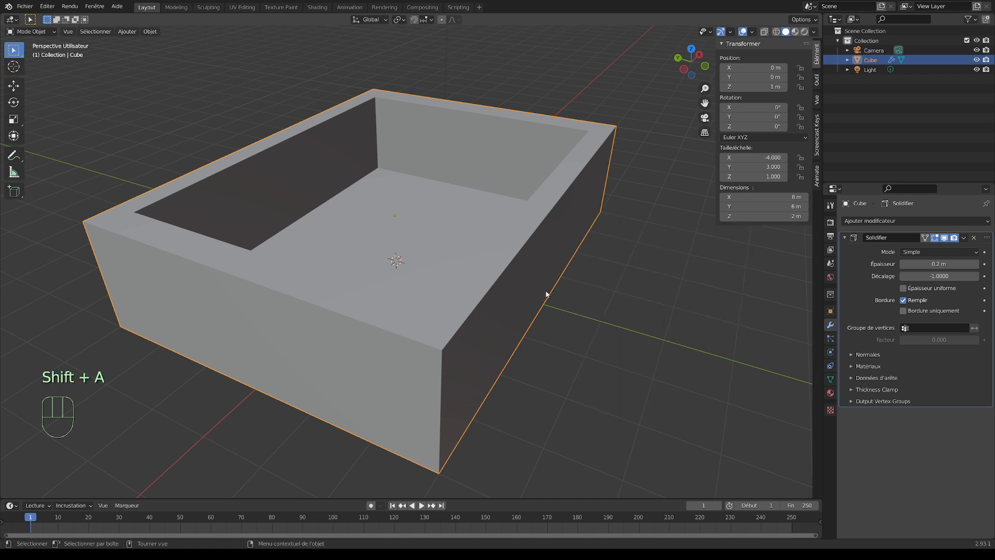
pyautogui.hotkey('ctrl', 'a')
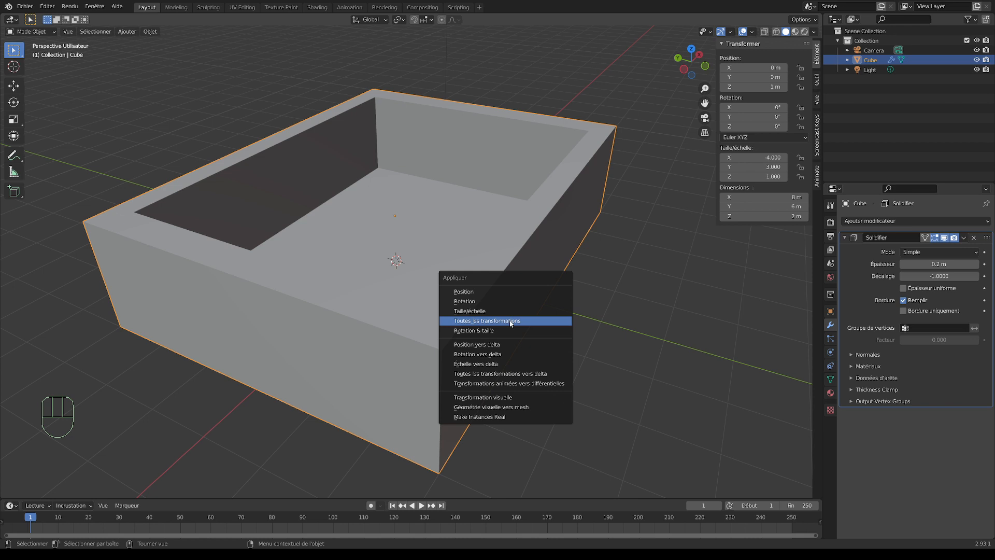
pyautogui.click(486, 320)
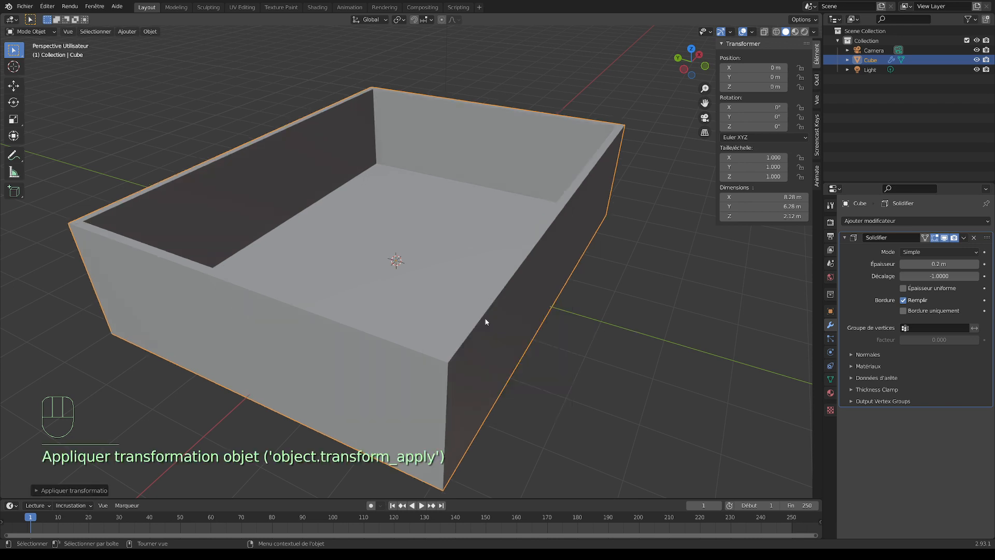
# Set the open box's Z dimension to 2.5 m
pyautogui.moveTo(512, 328); pyautogui.dragTo(593, 326, button='middle')
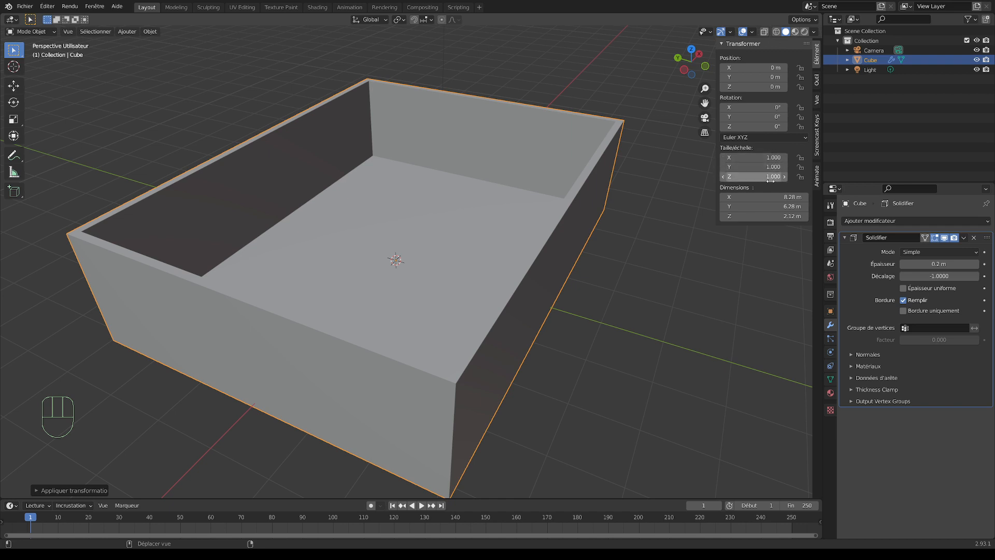
pyautogui.moveTo(611, 305); pyautogui.dragTo(588, 301, button='middle')
pyautogui.moveTo(646, 313); pyautogui.dragTo(371, 429, button='middle')
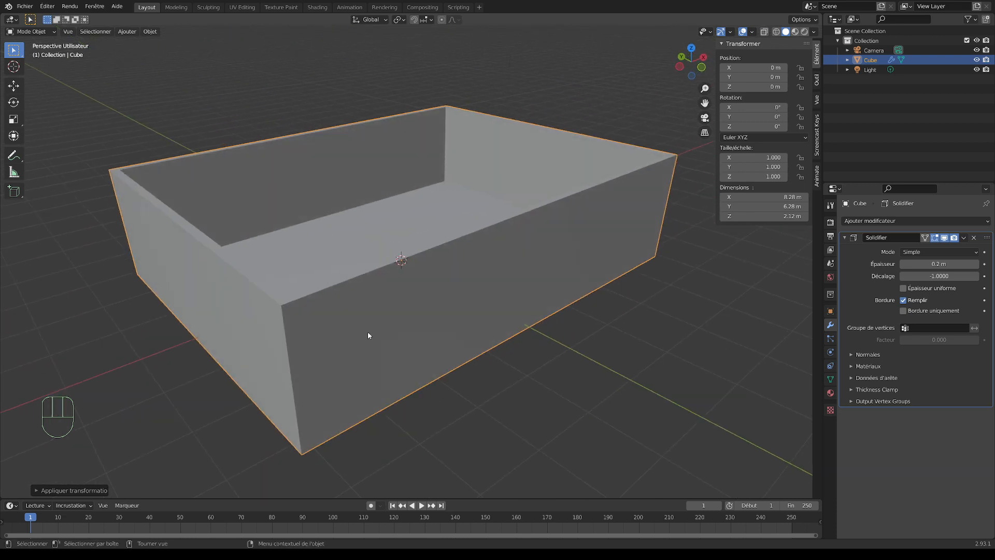
pyautogui.moveTo(368, 335); pyautogui.dragTo(518, 300, button='middle')
pyautogui.click(770, 216)
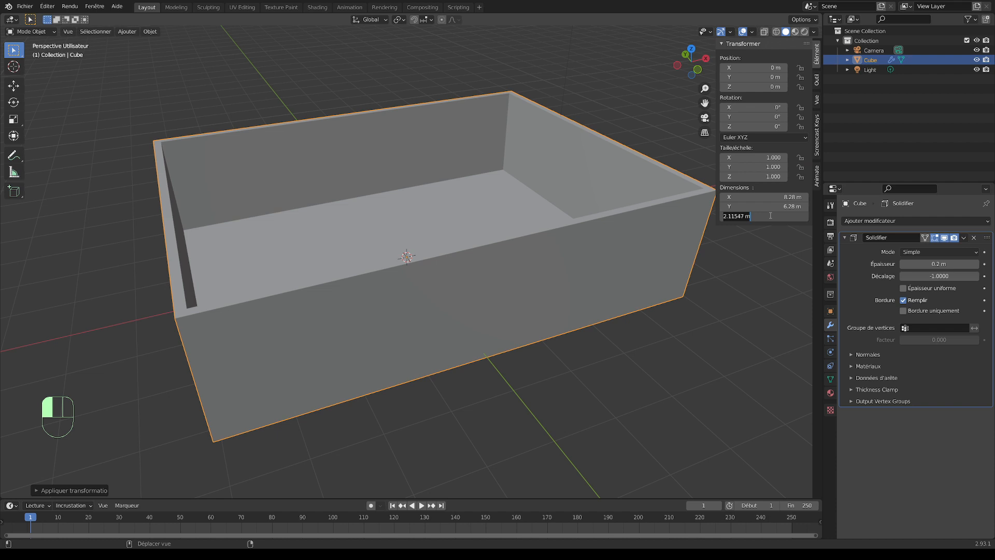
pyautogui.write('2.5')
pyautogui.press('Return')
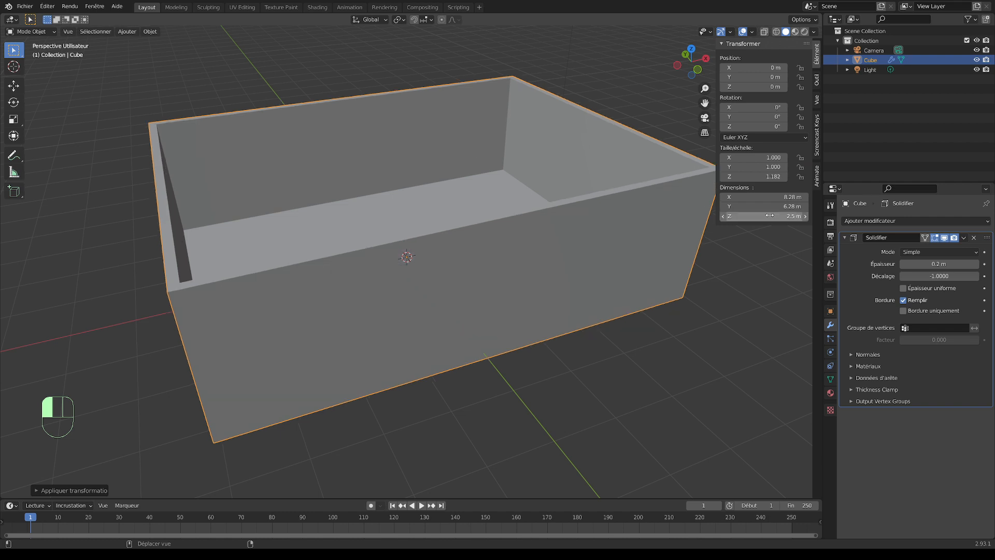
# Set the open box's Y dimension to 6 m and its X dimension to 8 m
pyautogui.click(771, 207)
pyautogui.write('6')
pyautogui.press('Return')
pyautogui.click(783, 198)
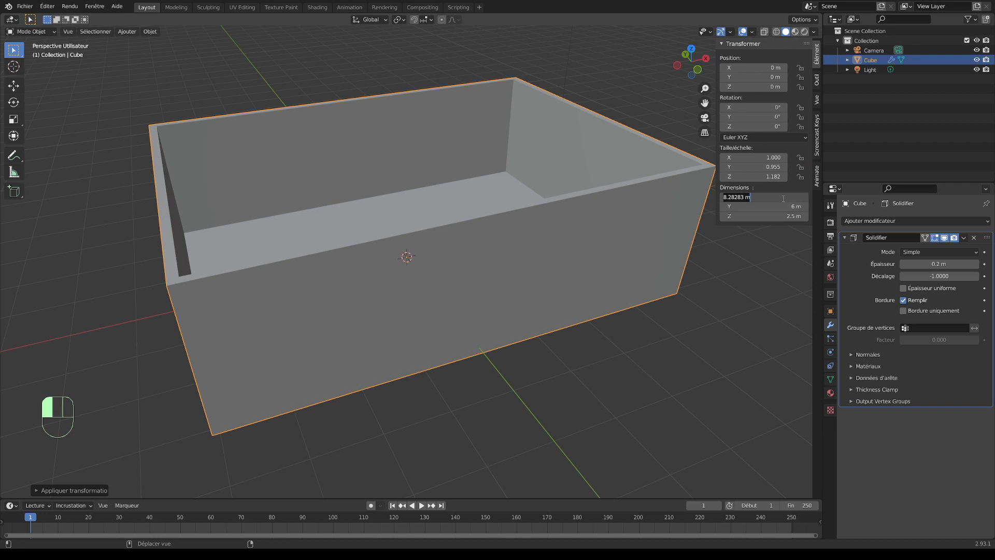
pyautogui.write('8')
pyautogui.press('Return')
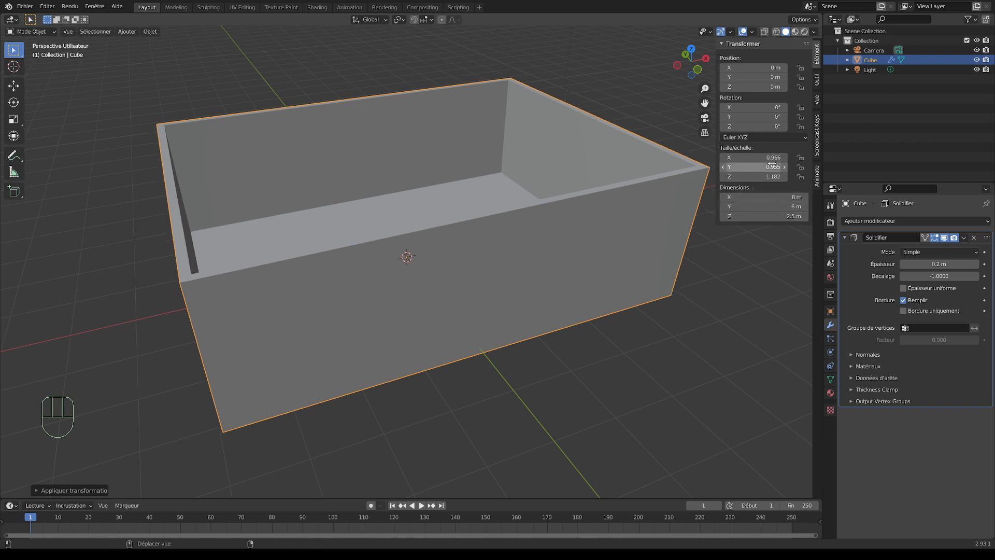
# Apply all transformations to the resized open box again
pyautogui.click(701, 306)
pyautogui.click(615, 282)
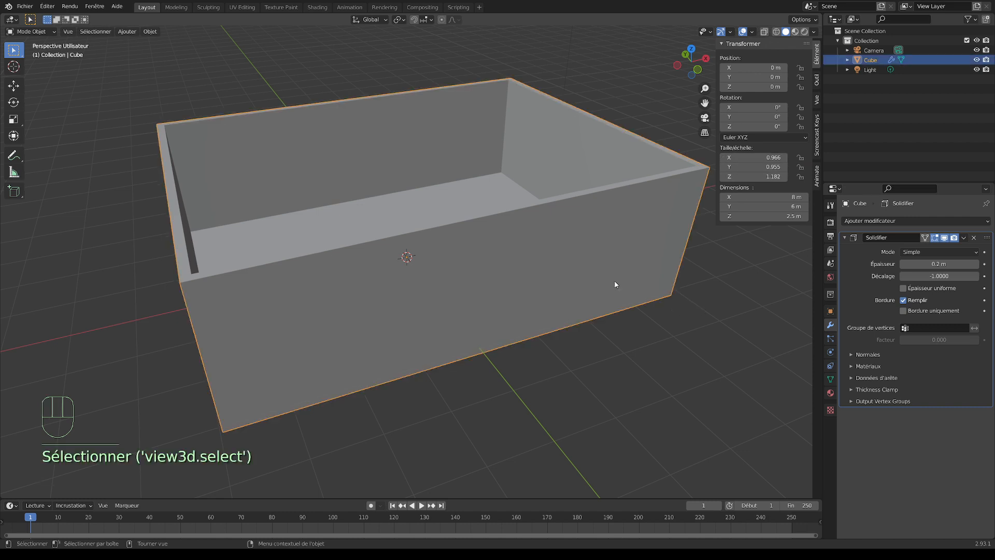
pyautogui.hotkey('ctrl', 'a')
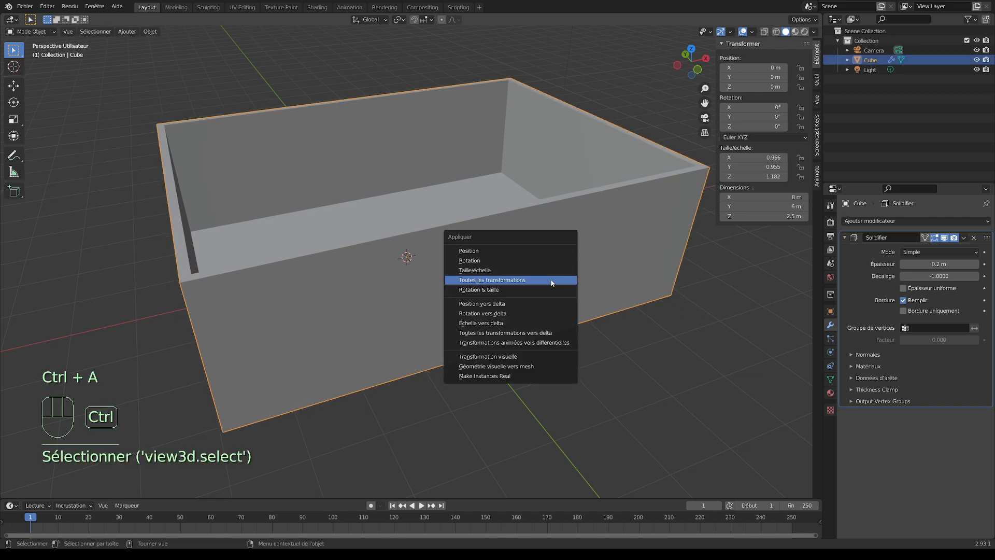
pyautogui.click(551, 282)
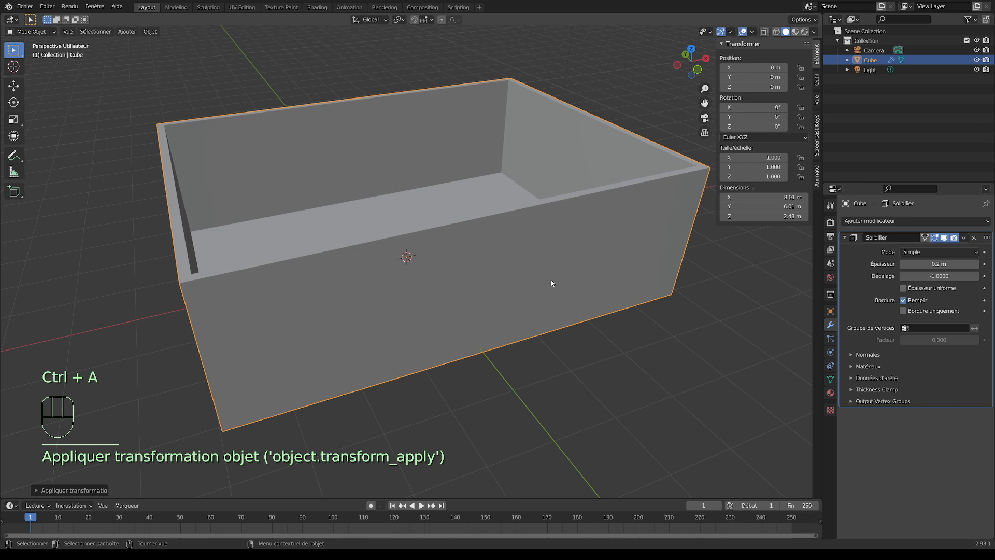
# Inspect the box's walls from several angles, deselect it and collapse the Solidifier modifier's settings
pyautogui.moveTo(757, 253)
pyautogui.mouseDown(button='middle')
pyautogui.moveTo(689, 299)
pyautogui.moveTo(756, 247)
pyautogui.mouseUp(button='middle')
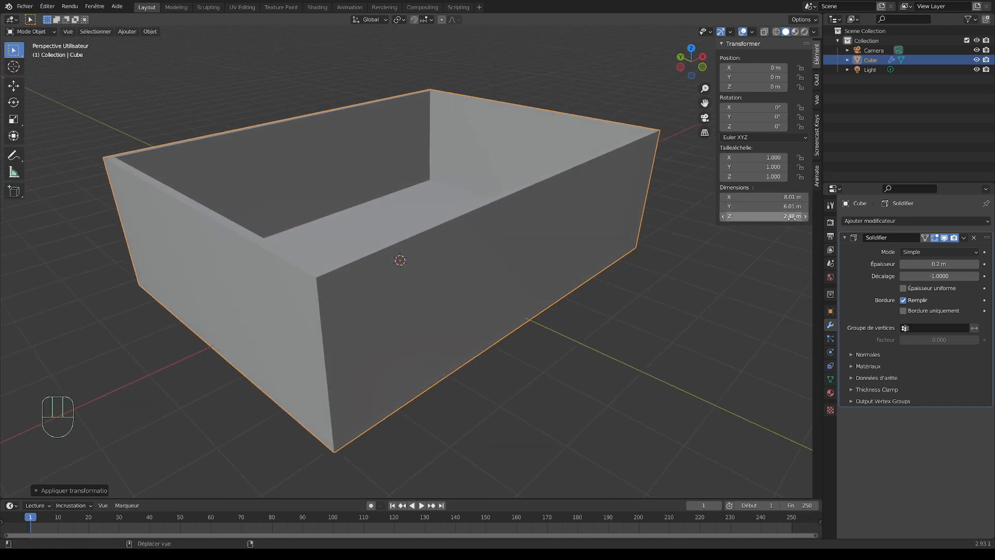
pyautogui.moveTo(767, 235); pyautogui.dragTo(593, 335, button='middle')
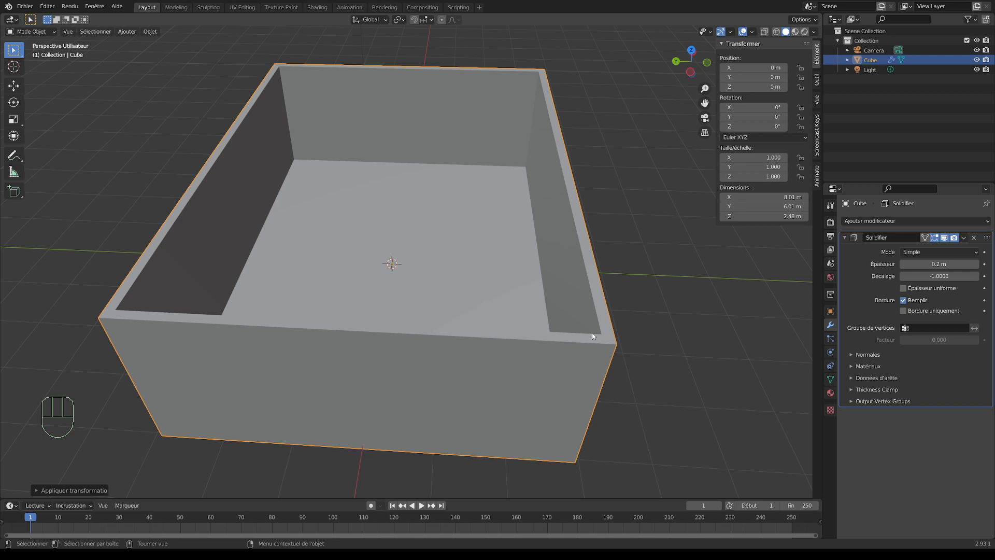
pyautogui.moveTo(560, 178); pyautogui.dragTo(536, 185, button='middle')
pyautogui.moveTo(561, 253); pyautogui.dragTo(493, 255, button='middle')
pyautogui.click(660, 276)
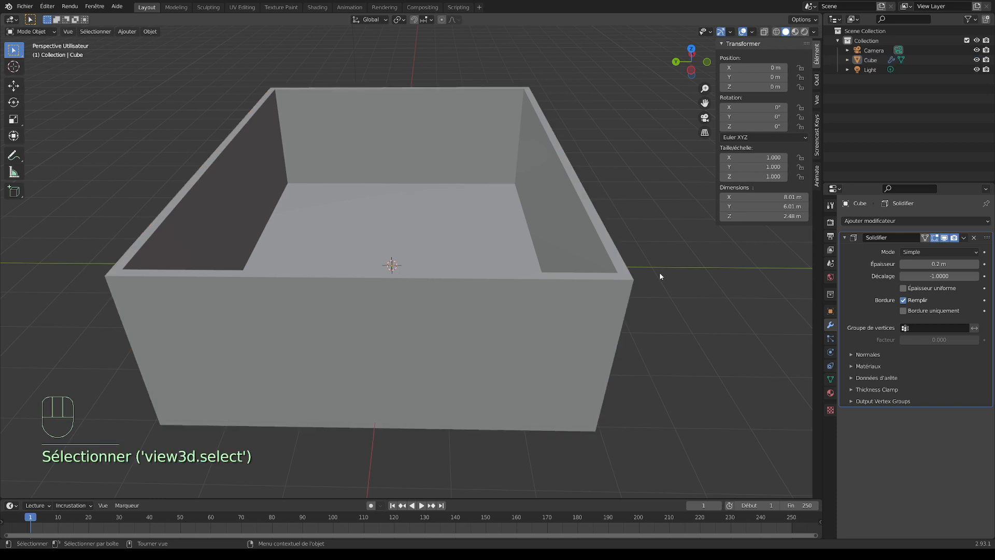
pyautogui.click(845, 237)
# Add a new cube mesh at the 3D cursor in the middle of the open box
pyautogui.moveTo(688, 314); pyautogui.dragTo(628, 309, button='middle')
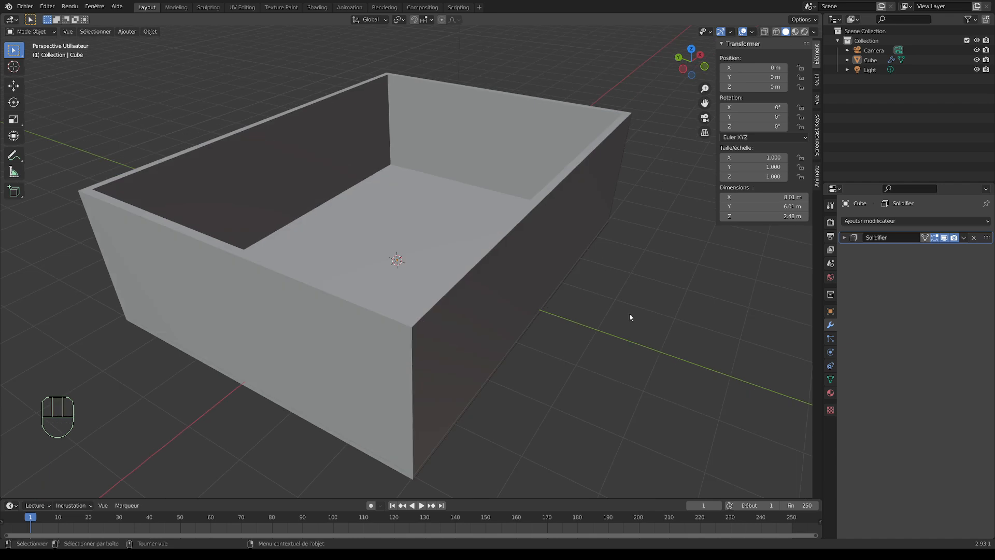
pyautogui.scroll(-3, 629, 317)
pyautogui.keyDown('shift'); pyautogui.moveTo(629, 317); pyautogui.dragTo(580, 340, button='middle'); pyautogui.keyUp('shift')
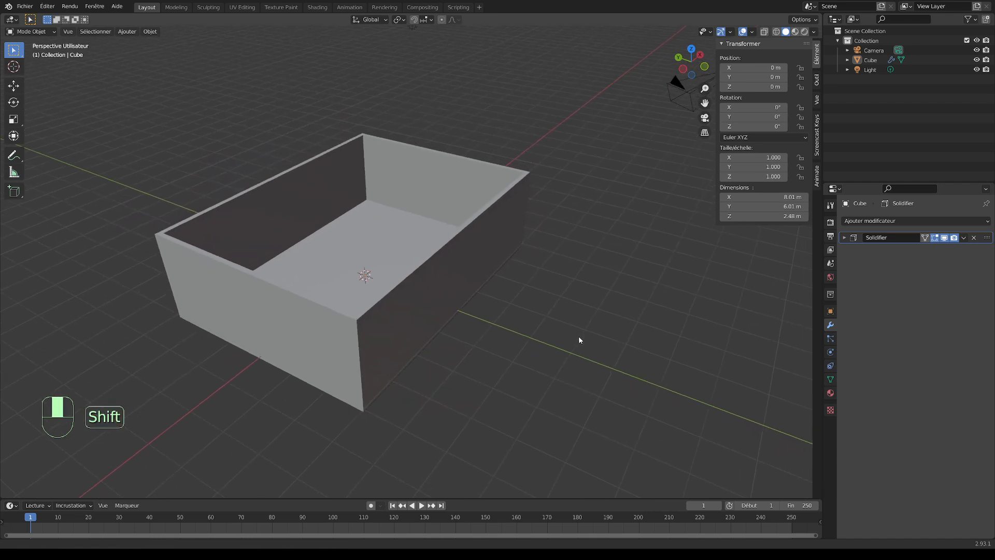
pyautogui.click(557, 295)
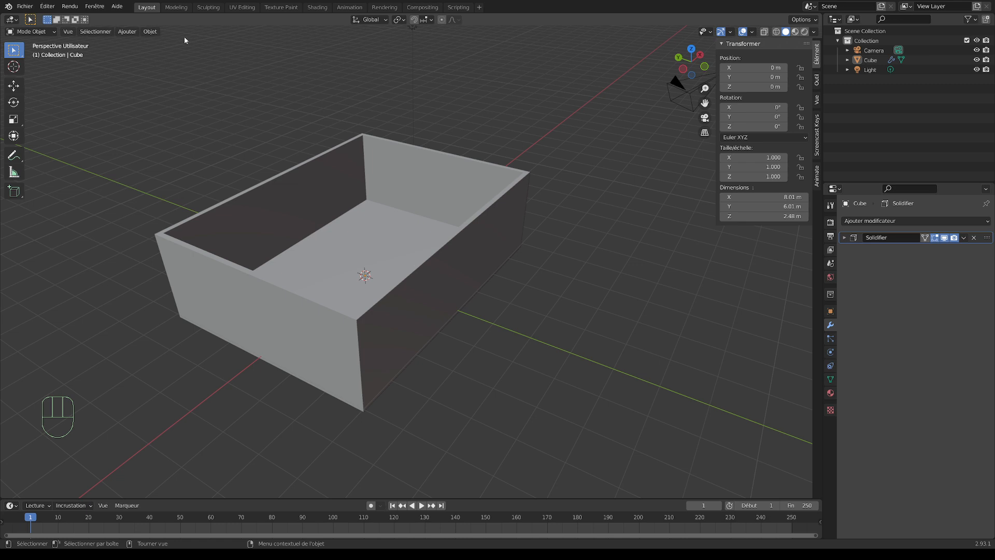
pyautogui.click(127, 31)
pyautogui.click(132, 39)
pyautogui.click(223, 51)
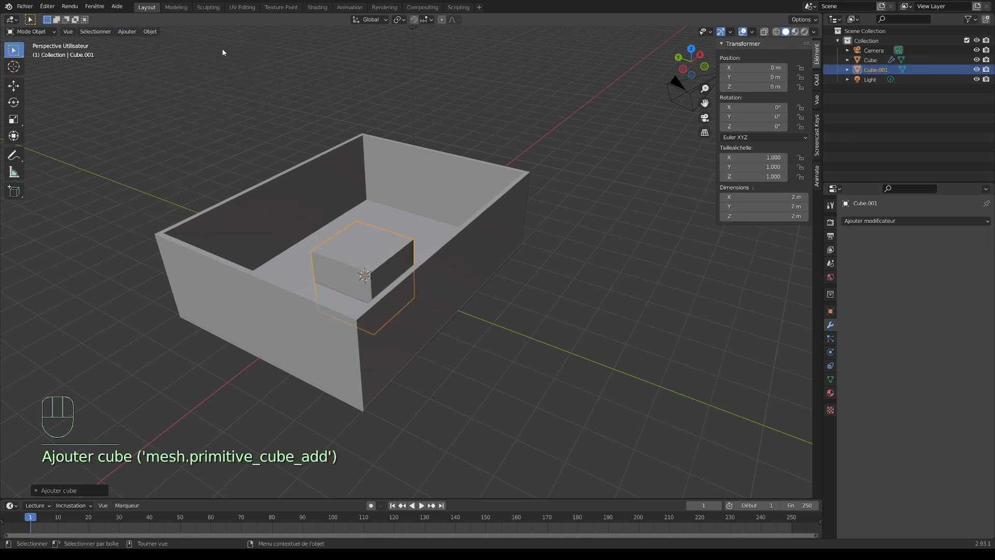
# Set the new cube's Z dimension to 2.1 m
pyautogui.moveTo(389, 251)
pyautogui.mouseDown(button='middle')
pyautogui.moveTo(468, 252)
pyautogui.moveTo(360, 248)
pyautogui.moveTo(378, 249)
pyautogui.mouseUp(button='middle')
pyautogui.scroll(3, 379, 250)
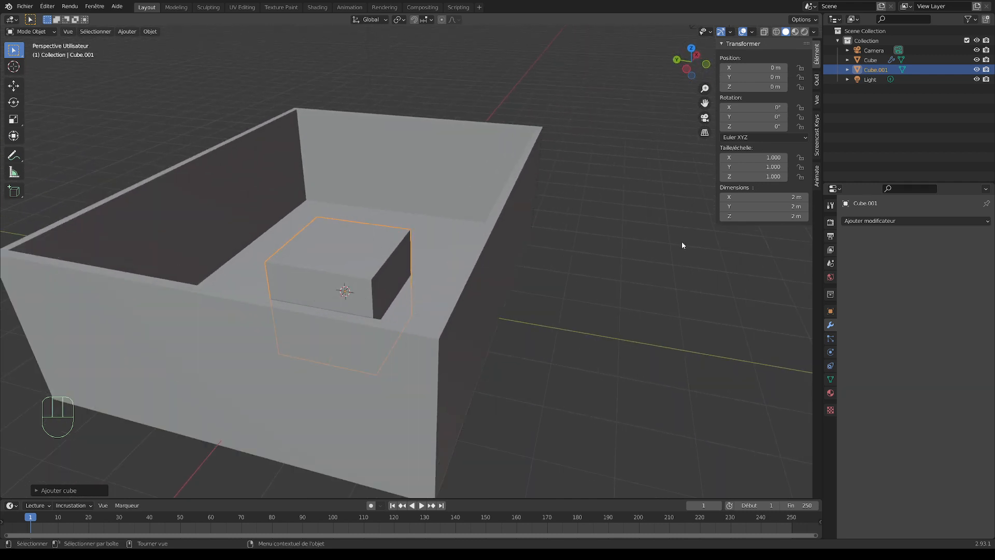
pyautogui.click(779, 217)
pyautogui.write('2')
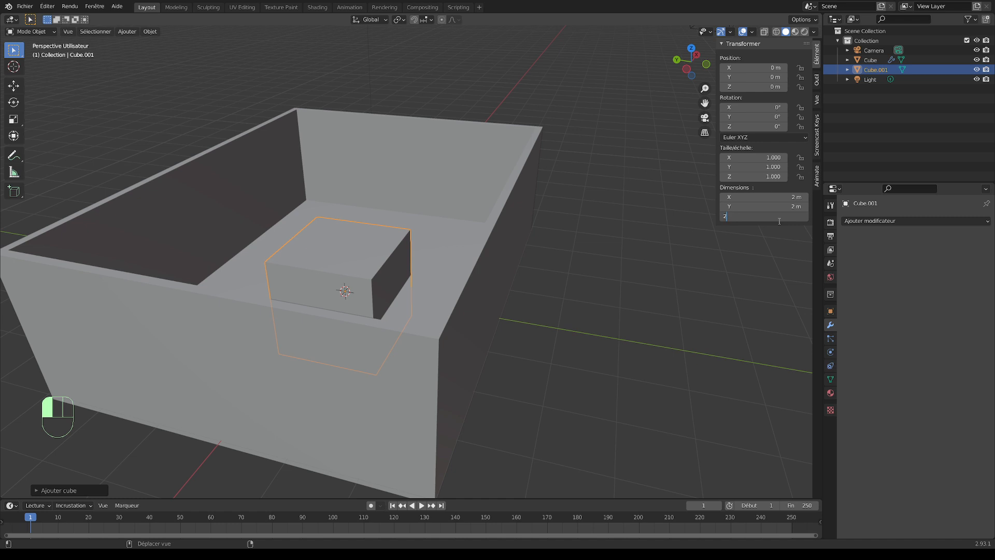
pyautogui.write('.1')
pyautogui.press('Return')
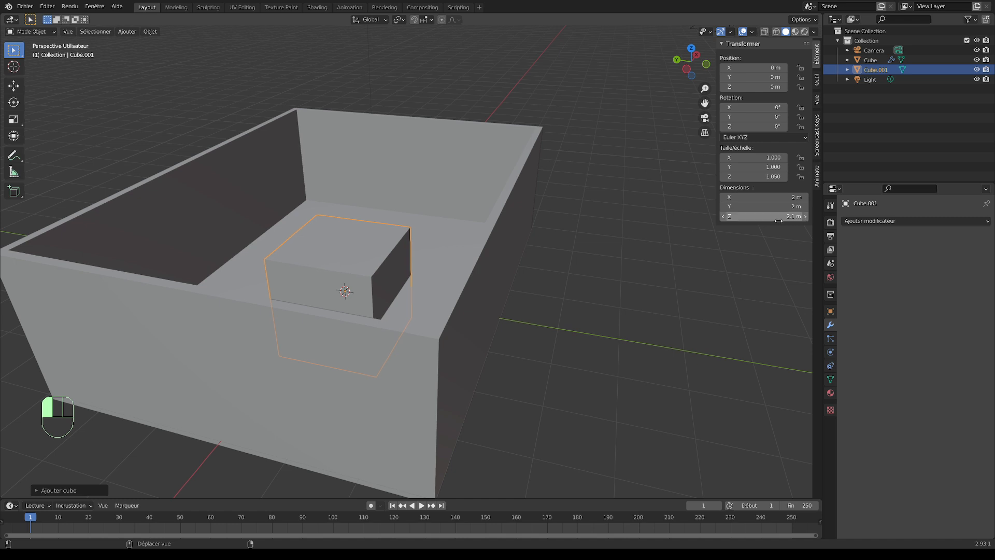
# Set the new cube's X dimension to 70 m and correct it to 0.70 m
pyautogui.moveTo(632, 294); pyautogui.dragTo(524, 327, button='middle')
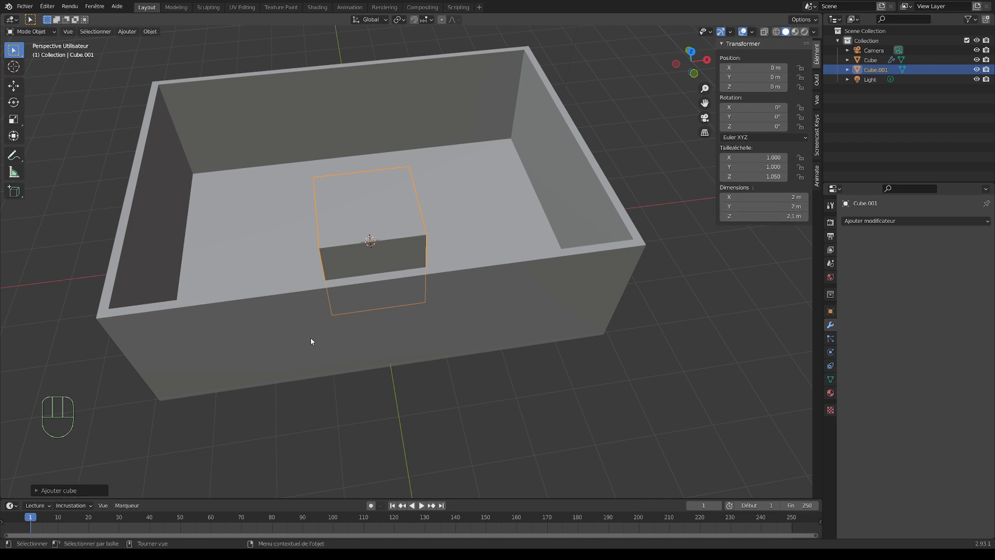
pyautogui.click(764, 199)
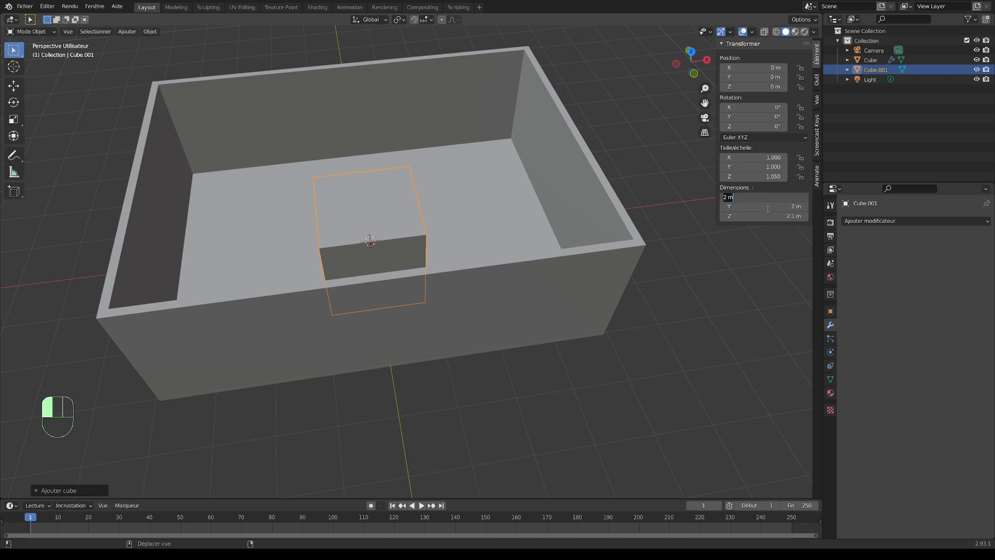
pyautogui.write('70')
pyautogui.press('Return')
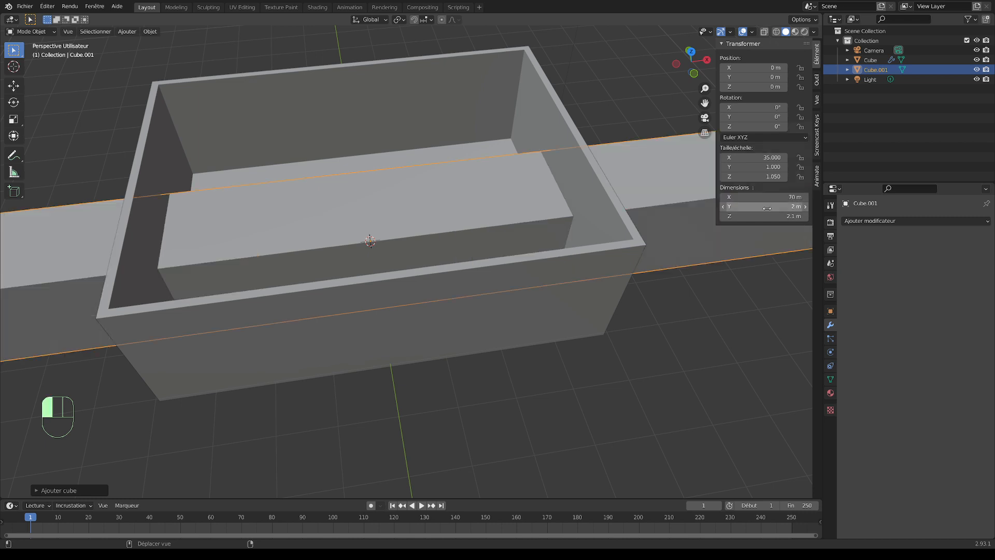
pyautogui.click(784, 197)
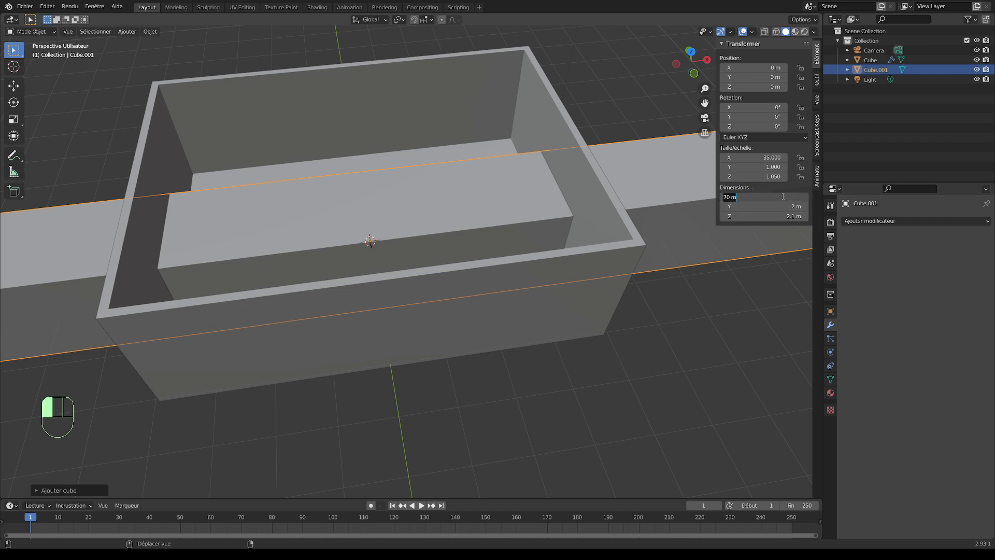
pyautogui.click(723, 200)
pyautogui.write('0.')
pyautogui.press('Return')
# Set the new cube's X dimension to 1.5 m
pyautogui.moveTo(563, 317); pyautogui.dragTo(591, 308, button='middle')
pyautogui.click(745, 206)
pyautogui.click(744, 197)
pyautogui.click(744, 197)
pyautogui.click(744, 197)
pyautogui.moveTo(744, 197); pyautogui.dragTo(678, 202)
pyautogui.write('1.5')
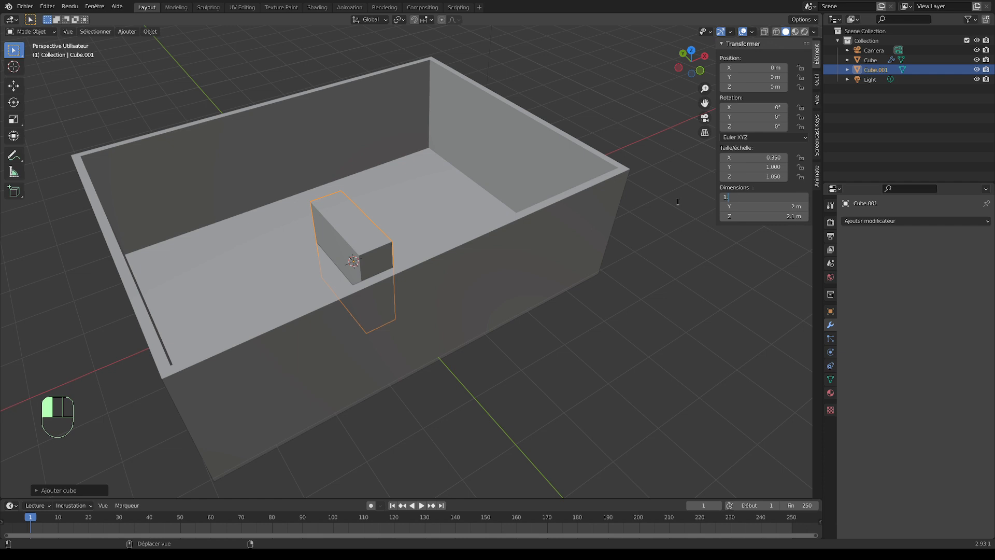
pyautogui.press('Return')
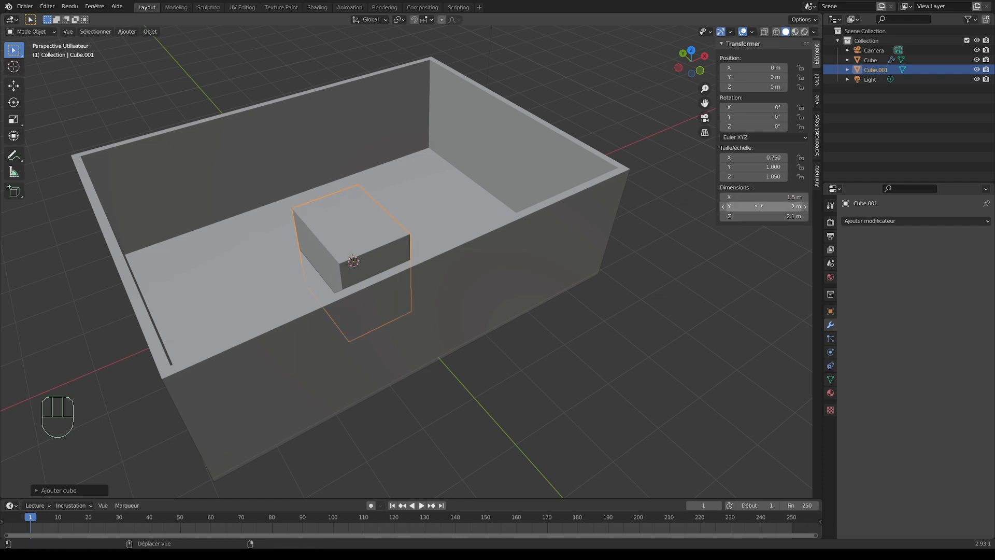
# Move the new cube along the Y axis to about -2.7 m so it passes through the box's long side wall
pyautogui.moveTo(601, 259); pyautogui.dragTo(565, 285, button='middle')
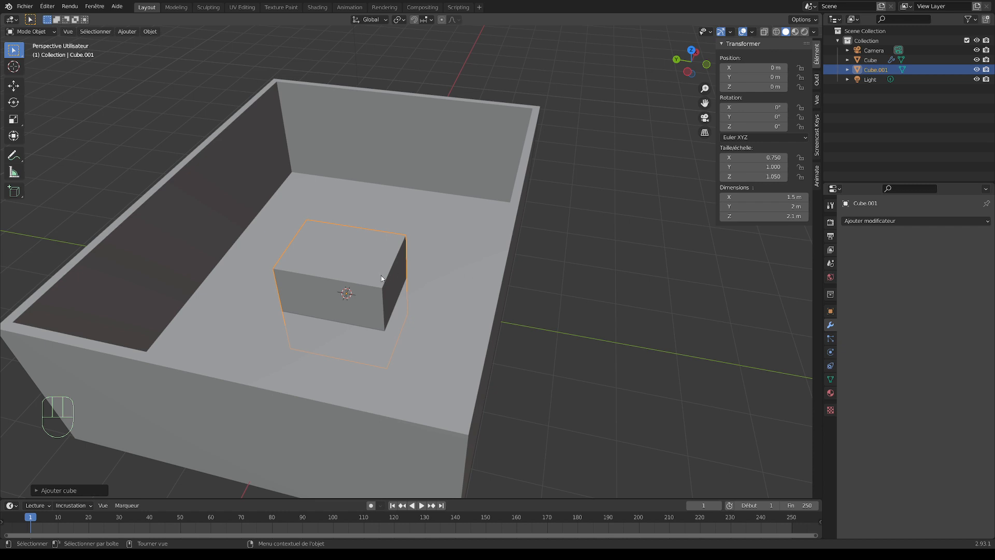
pyautogui.moveTo(574, 303); pyautogui.dragTo(558, 289, button='middle')
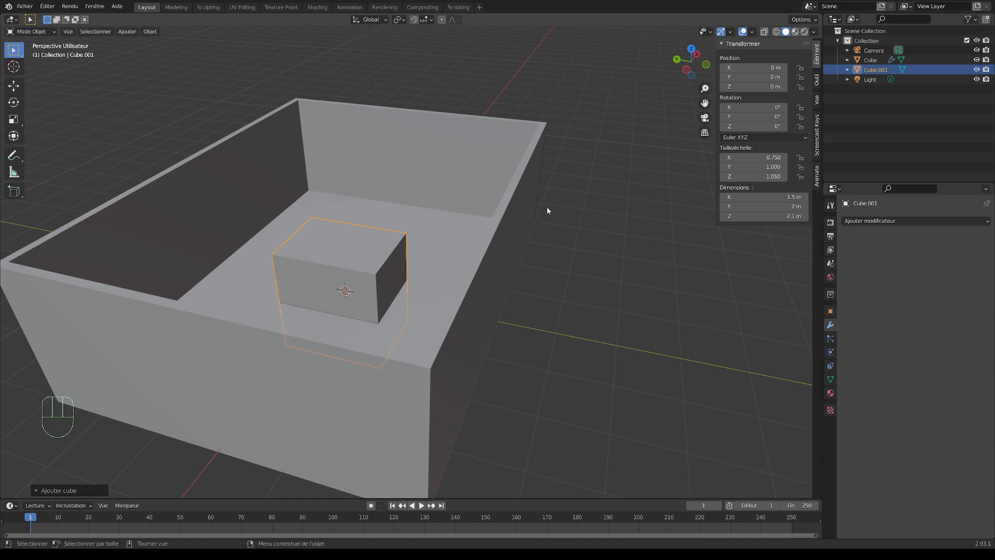
pyautogui.click(13, 86)
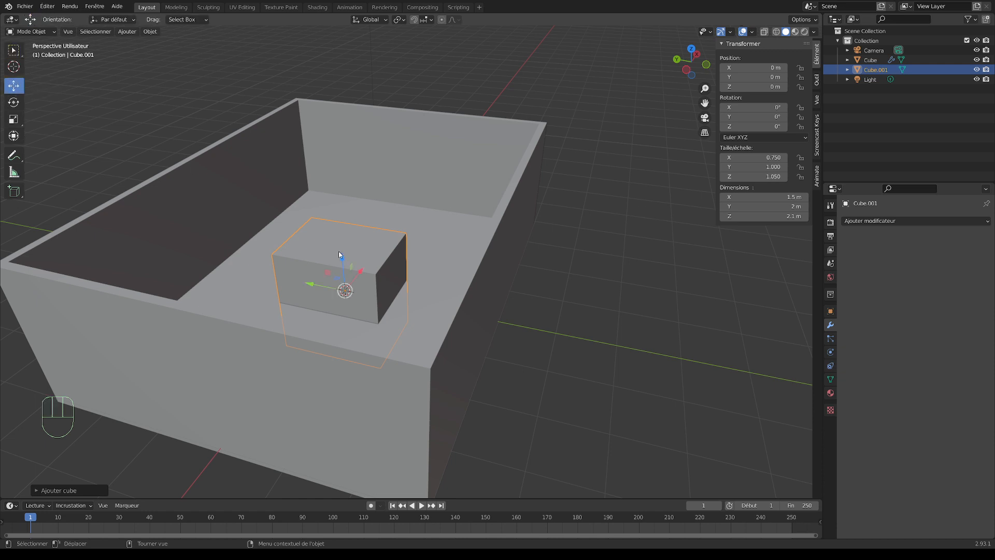
pyautogui.moveTo(309, 287); pyautogui.dragTo(550, 274)
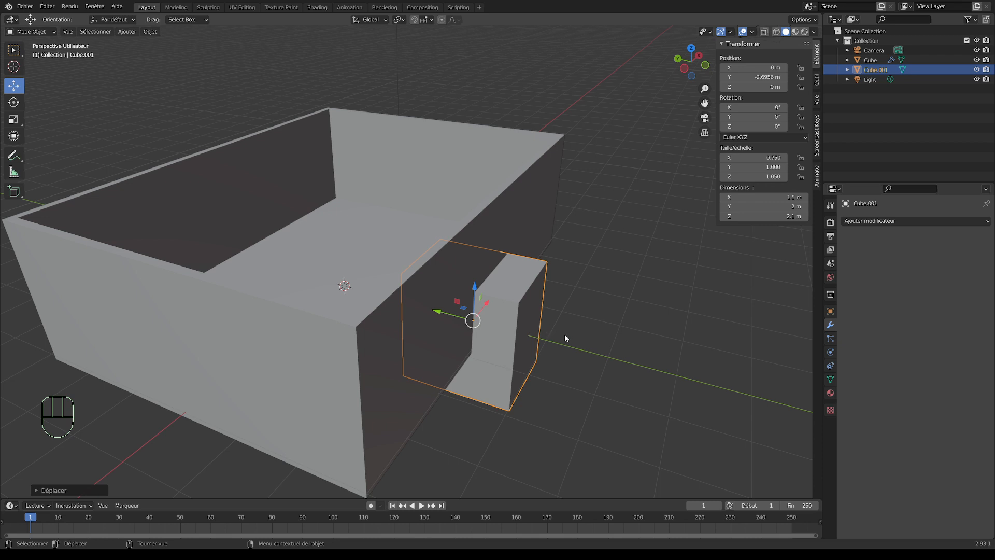
# Raise the new cube along Z to about 0.93 m, fine-tuning its base against the bottom of the box
pyautogui.moveTo(472, 344); pyautogui.dragTo(531, 300, button='middle')
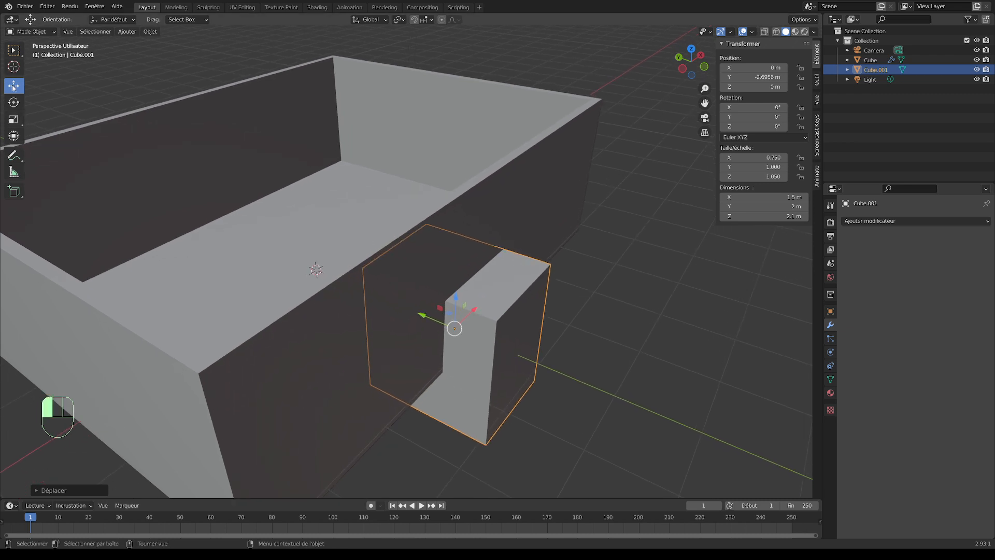
pyautogui.moveTo(467, 293); pyautogui.dragTo(532, 270)
pyautogui.moveTo(533, 269); pyautogui.dragTo(451, 252, button='middle')
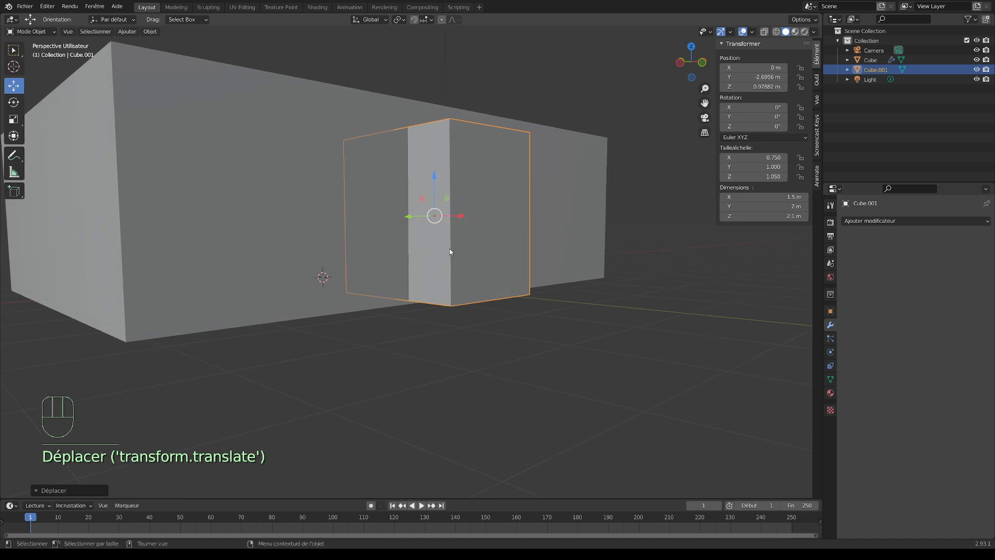
pyautogui.scroll(4, 450, 251)
pyautogui.moveTo(473, 214); pyautogui.dragTo(476, 204, button='middle')
pyautogui.moveTo(481, 115); pyautogui.dragTo(480, 121)
pyautogui.moveTo(500, 303); pyautogui.dragTo(451, 241, button='middle')
pyautogui.scroll(3, 450, 289)
pyautogui.moveTo(456, 39); pyautogui.dragTo(460, 33)
pyautogui.moveTo(342, 138); pyautogui.dragTo(357, 222, button='middle')
pyautogui.scroll(-6, 349, 180)
pyautogui.moveTo(473, 250); pyautogui.dragTo(507, 296, button='middle')
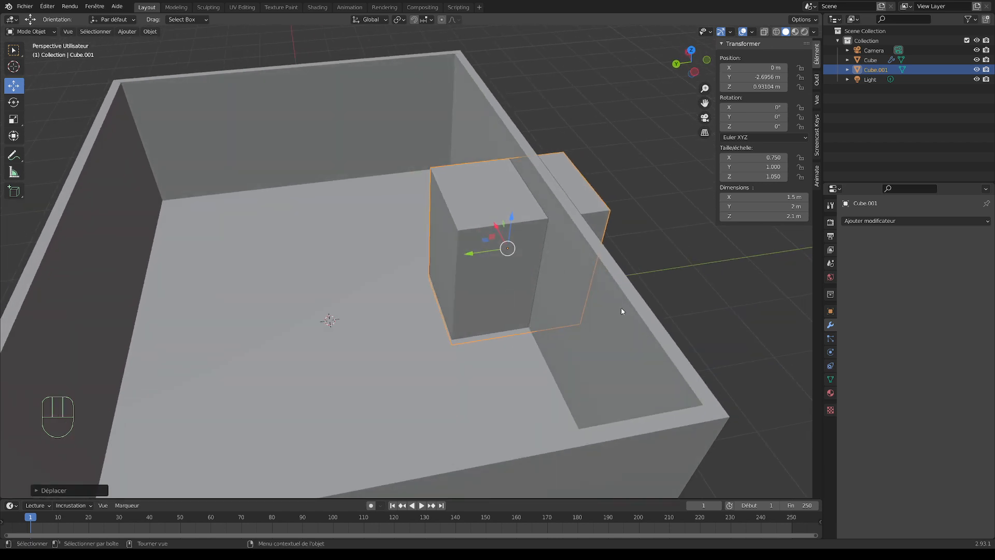
# Add a Boolean (Booléen) modifier to the open box and set its solver to Rapide
pyautogui.click(601, 333)
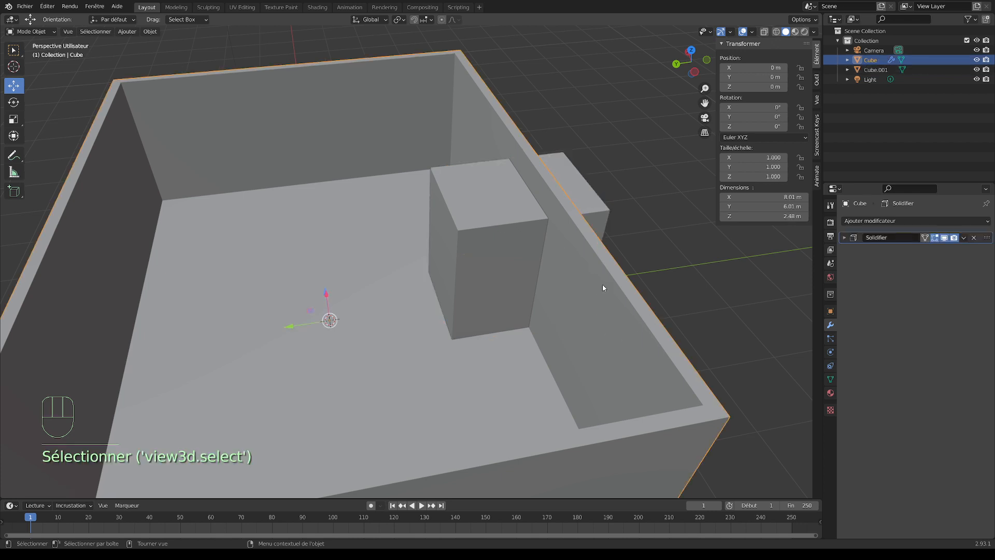
pyautogui.moveTo(603, 284); pyautogui.dragTo(624, 295, button='middle')
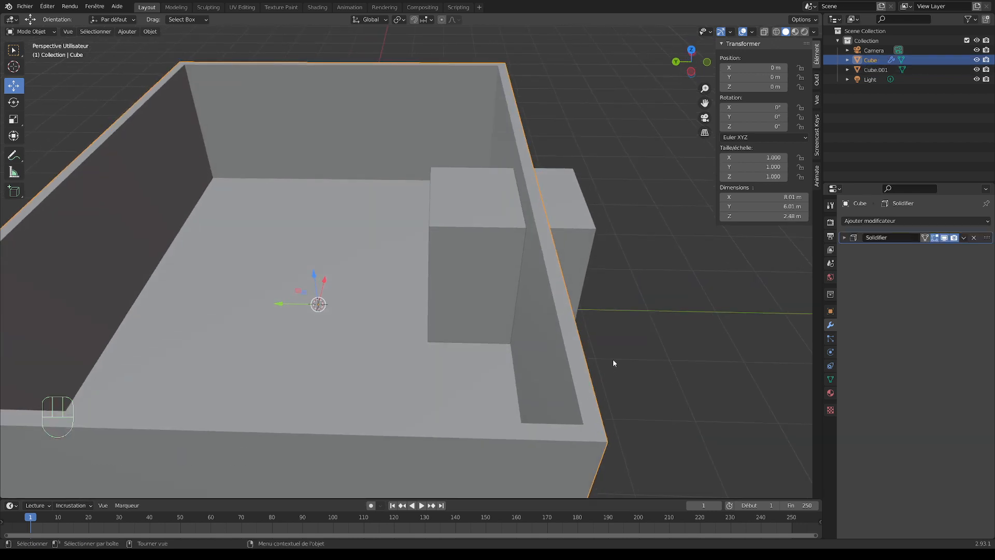
pyautogui.moveTo(644, 344); pyautogui.dragTo(652, 337, button='middle')
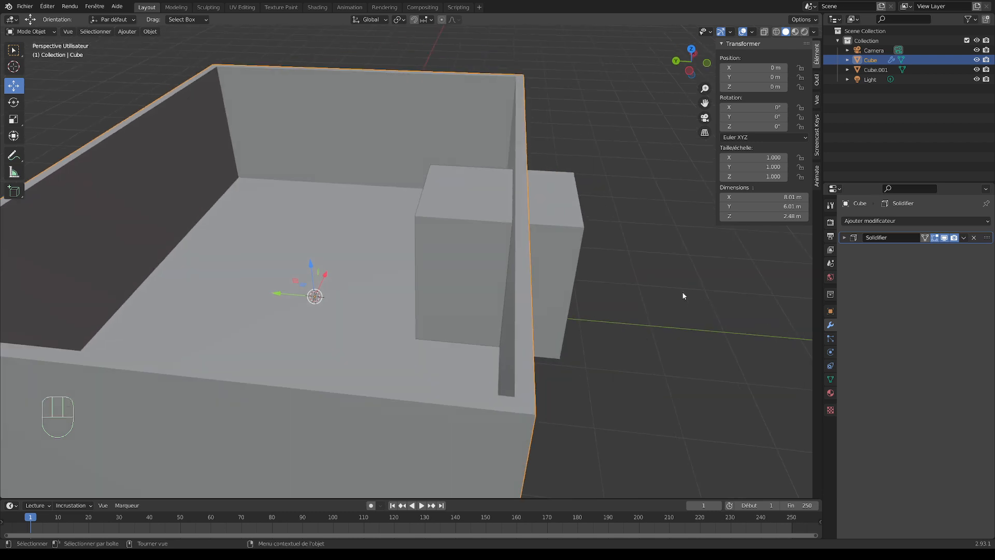
pyautogui.moveTo(683, 295); pyautogui.dragTo(692, 303, button='middle')
pyautogui.click(870, 221)
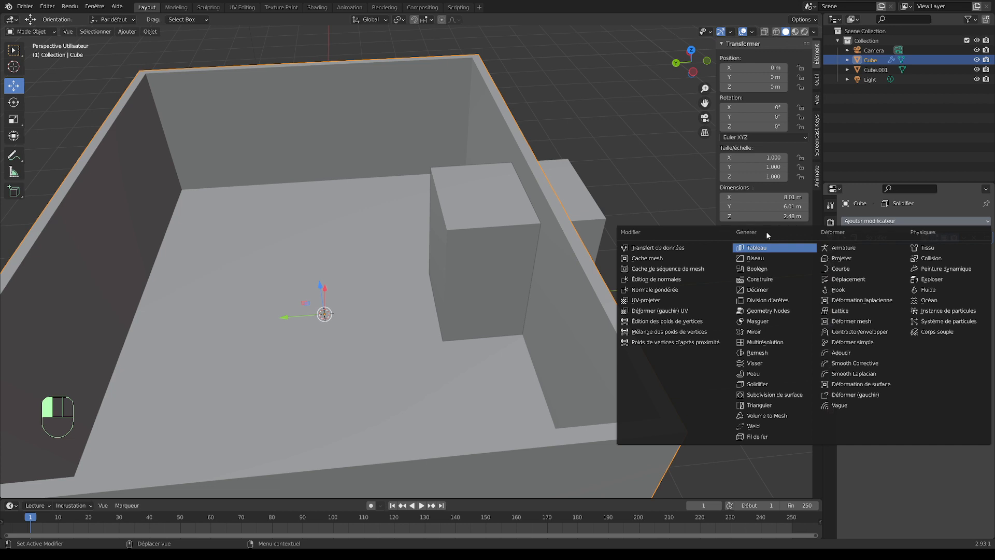
pyautogui.click(757, 269)
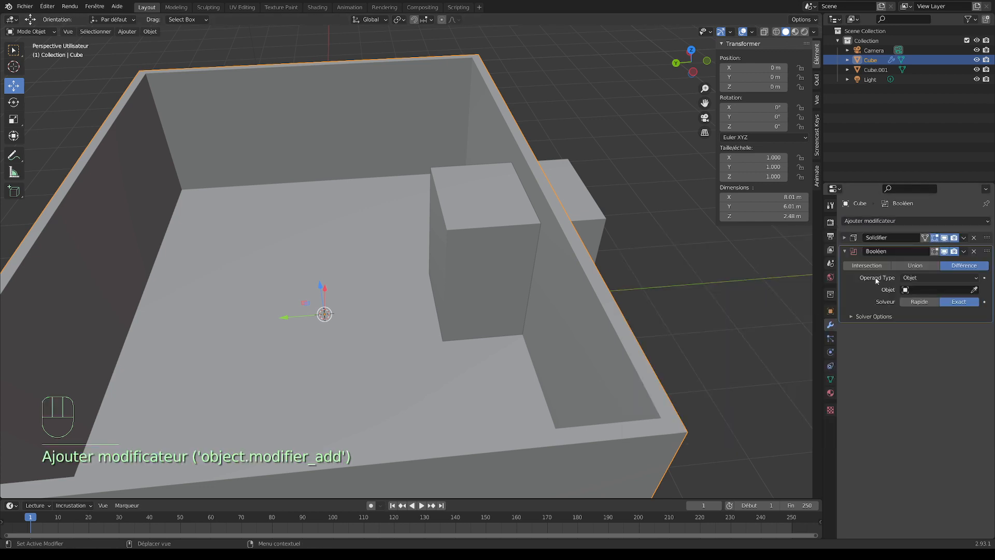
pyautogui.click(916, 304)
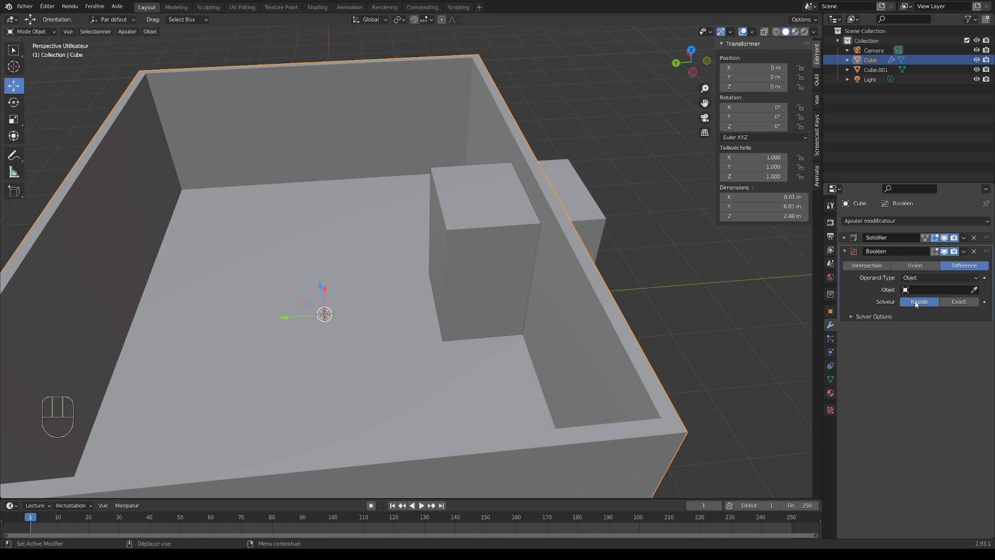
# Pick the small cube crossing the wall as the object that the Boolean modifier subtracts from the box
pyautogui.moveTo(735, 306)
pyautogui.mouseDown(button='middle')
pyautogui.moveTo(676, 282)
pyautogui.moveTo(721, 291)
pyautogui.moveTo(736, 305)
pyautogui.mouseUp(button='middle')
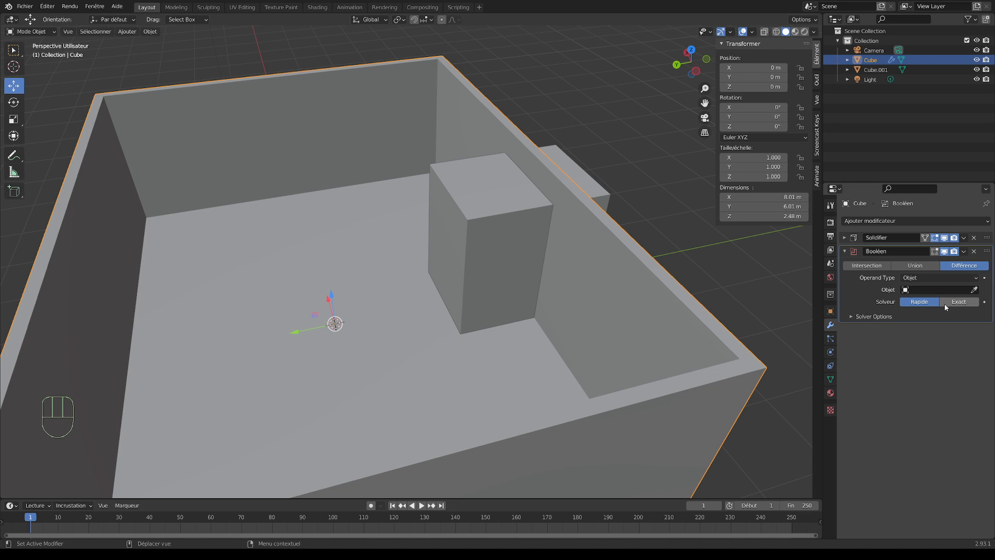
pyautogui.moveTo(731, 282); pyautogui.dragTo(687, 302, button='middle')
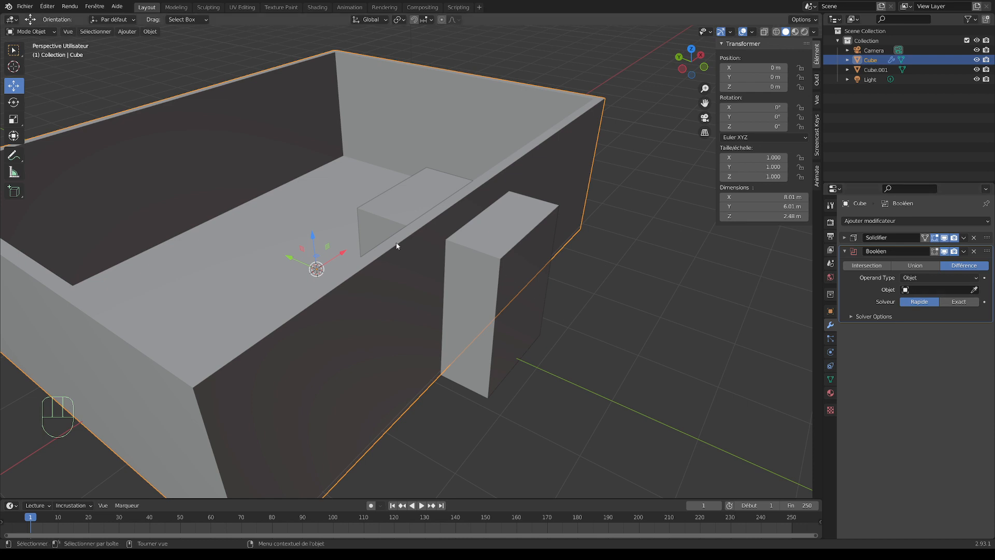
pyautogui.click(975, 290)
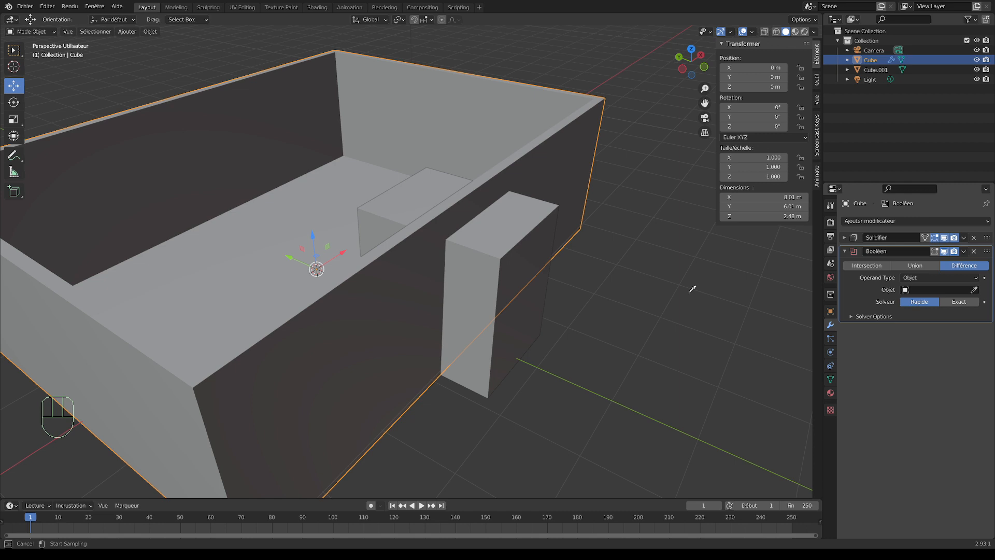
pyautogui.click(526, 316)
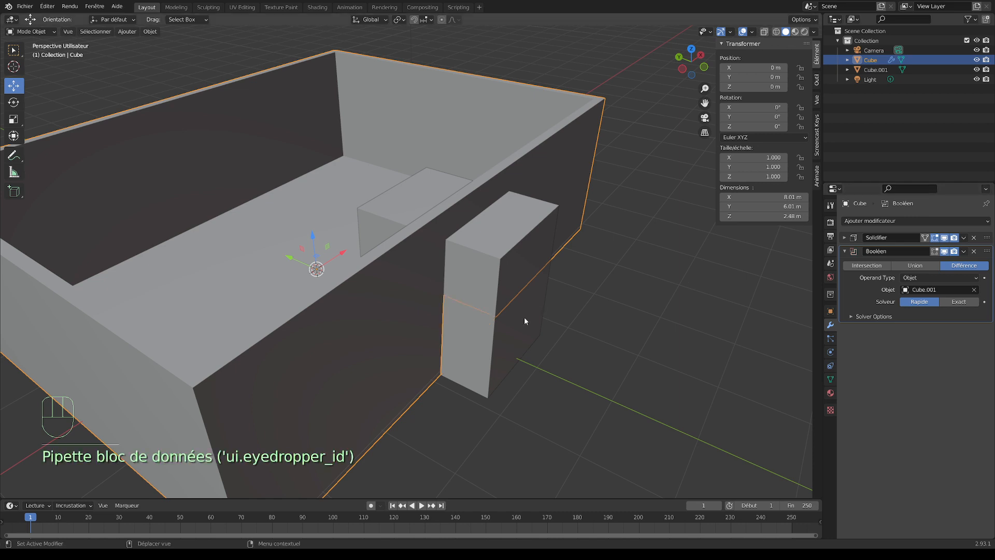
pyautogui.moveTo(623, 316)
pyautogui.mouseDown(button='middle')
pyautogui.moveTo(605, 282)
pyautogui.moveTo(623, 241)
pyautogui.moveTo(717, 325)
pyautogui.moveTo(623, 314)
pyautogui.moveTo(639, 320)
pyautogui.mouseUp(button='middle')
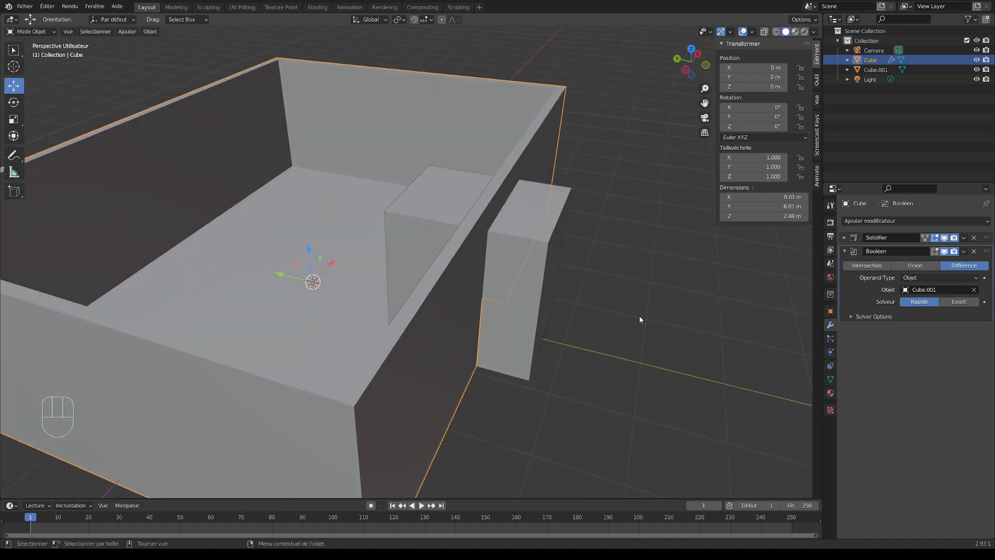
# Display the cutter cube as wireframe (Fil de fer) in the 3D view and deselect it
pyautogui.click(524, 254)
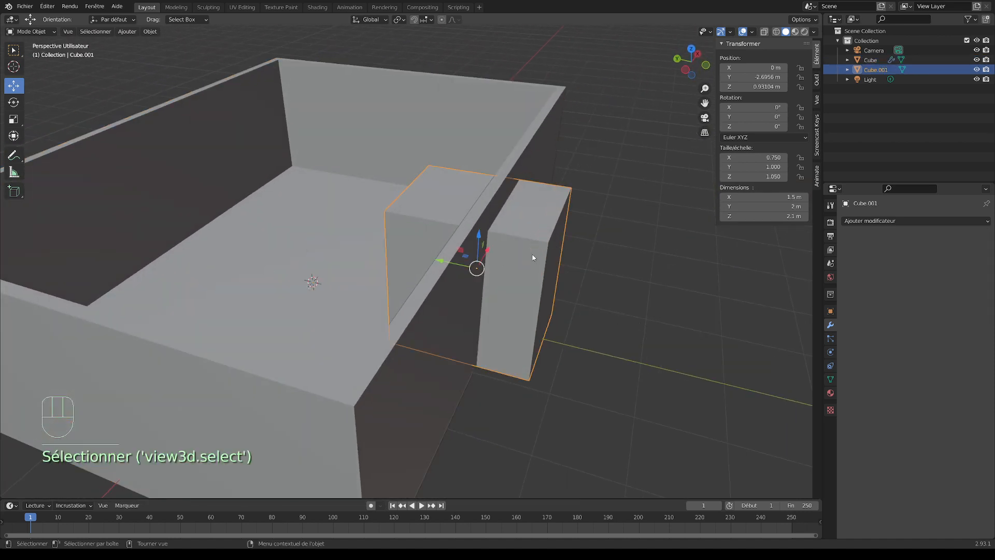
pyautogui.moveTo(517, 262); pyautogui.dragTo(449, 275, button='middle')
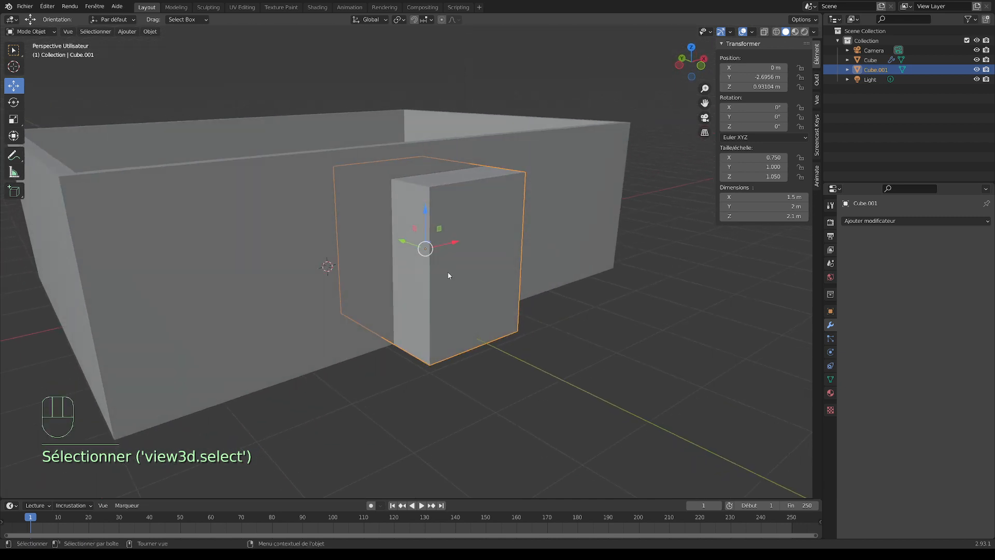
pyautogui.moveTo(504, 290); pyautogui.dragTo(582, 291, button='middle')
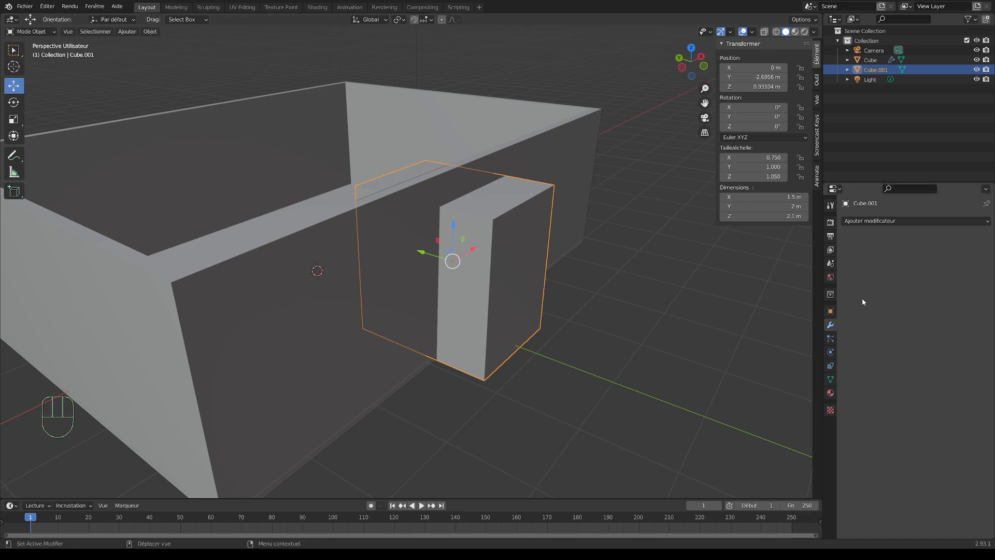
pyautogui.click(830, 311)
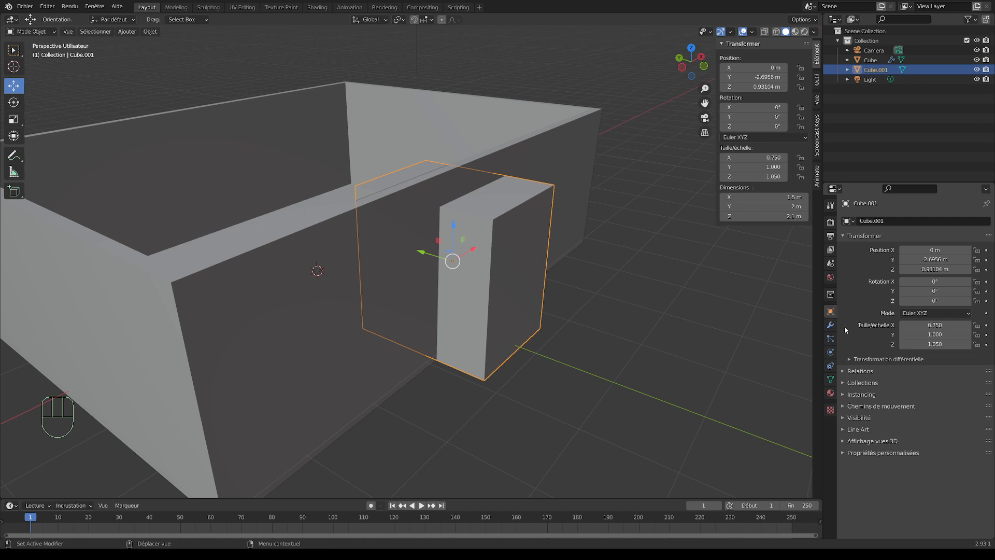
pyautogui.click(843, 418)
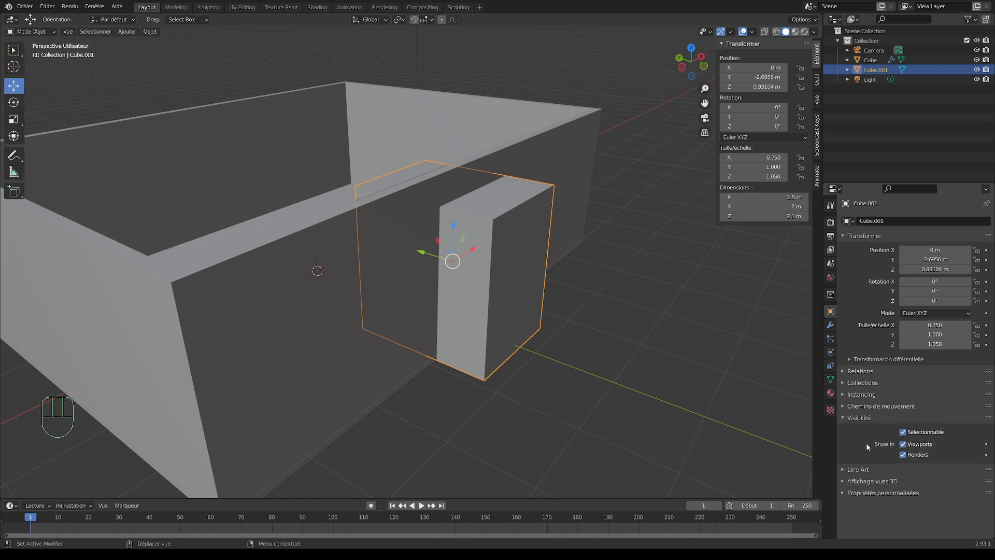
pyautogui.click(843, 482)
pyautogui.click(840, 418)
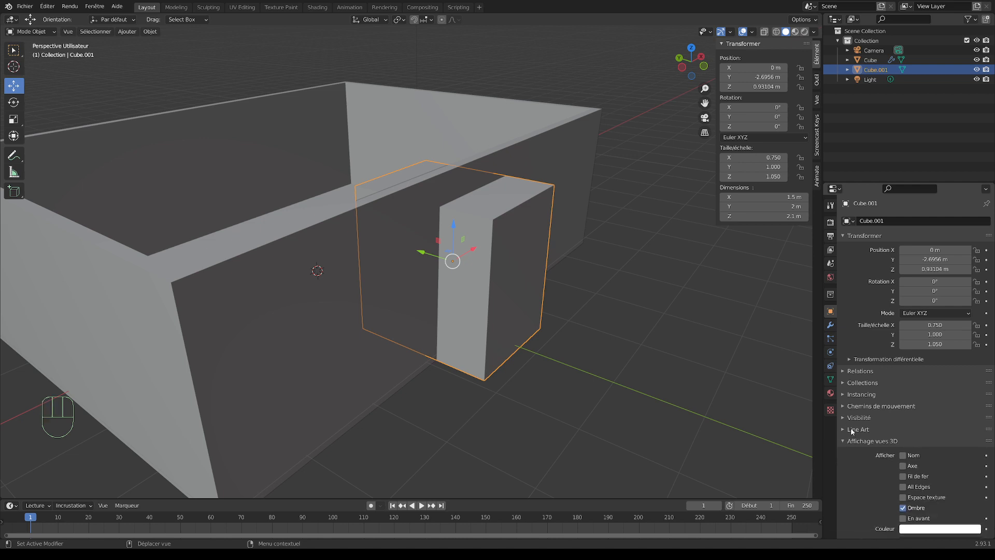
pyautogui.scroll(-2, 872, 431)
pyautogui.click(921, 506)
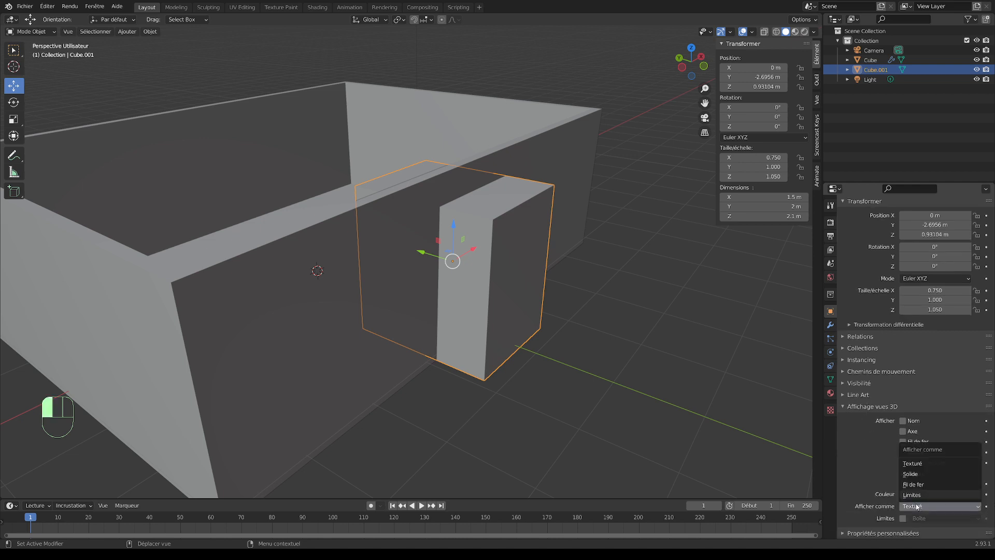
pyautogui.click(914, 484)
pyautogui.click(646, 348)
pyautogui.moveTo(646, 347); pyautogui.dragTo(734, 355, button='middle')
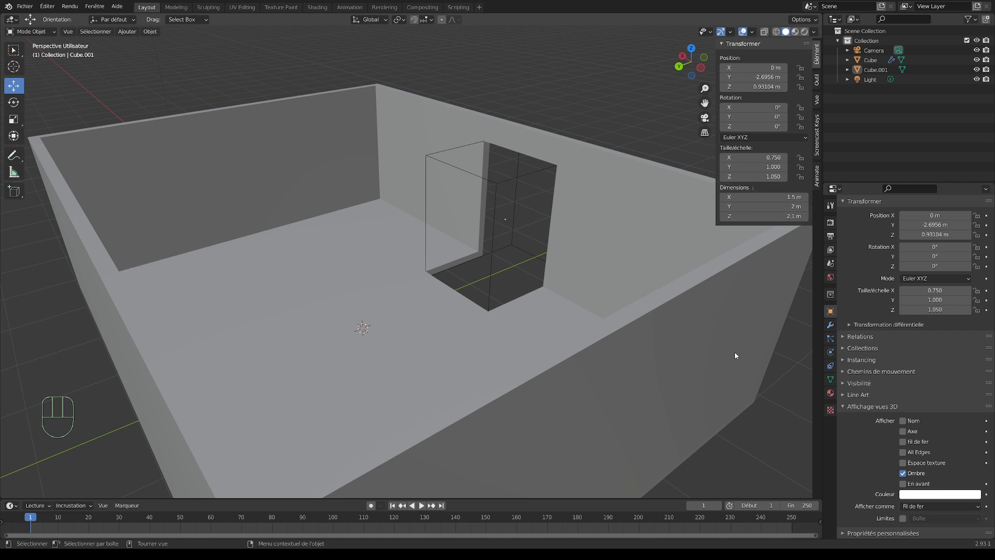
pyautogui.moveTo(514, 300); pyautogui.dragTo(559, 336, button='middle')
# Select the inner floor face of the open box in Edit Mode
pyautogui.click(335, 262)
pyautogui.moveTo(335, 262); pyautogui.dragTo(420, 238, button='middle')
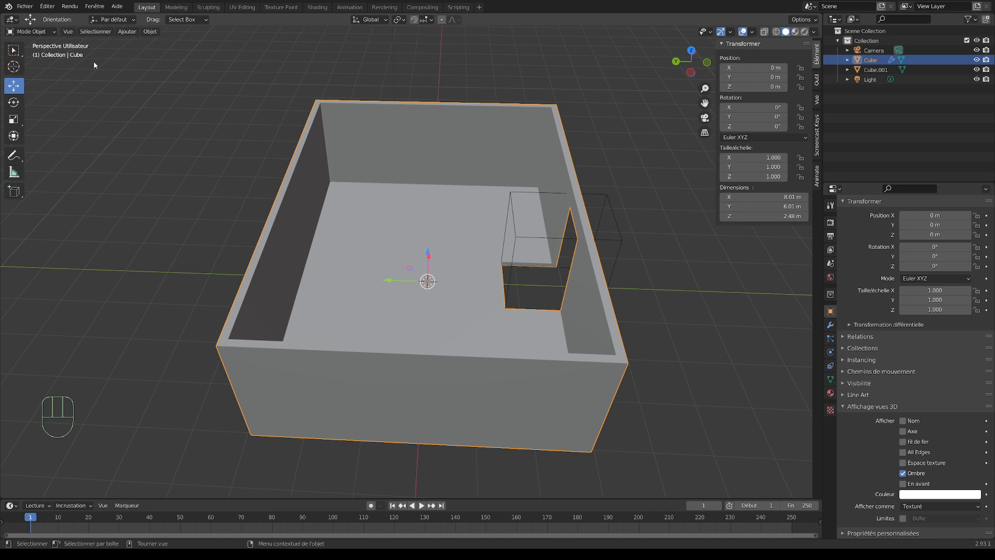
pyautogui.press('Tab')
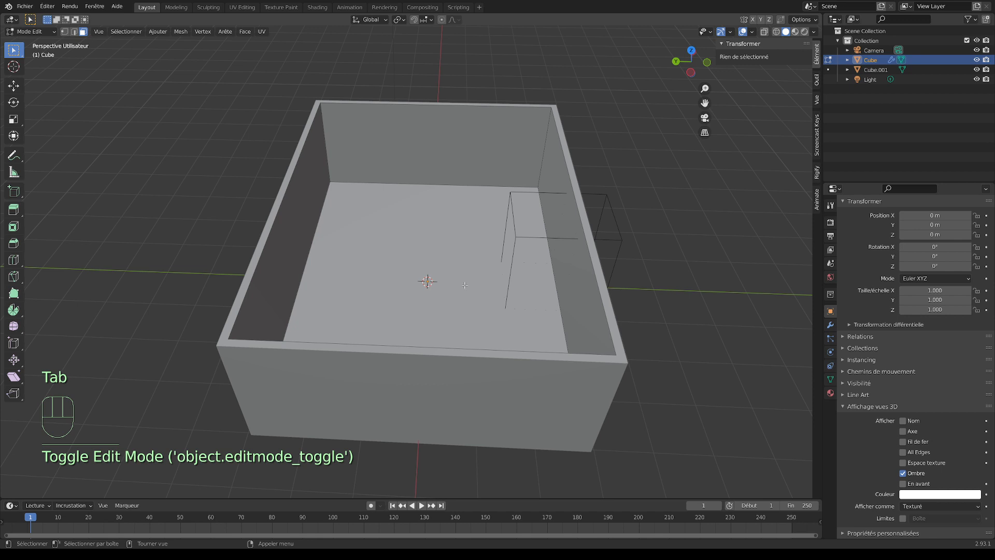
pyautogui.moveTo(404, 280); pyautogui.dragTo(389, 266, button='middle')
pyautogui.click(408, 277)
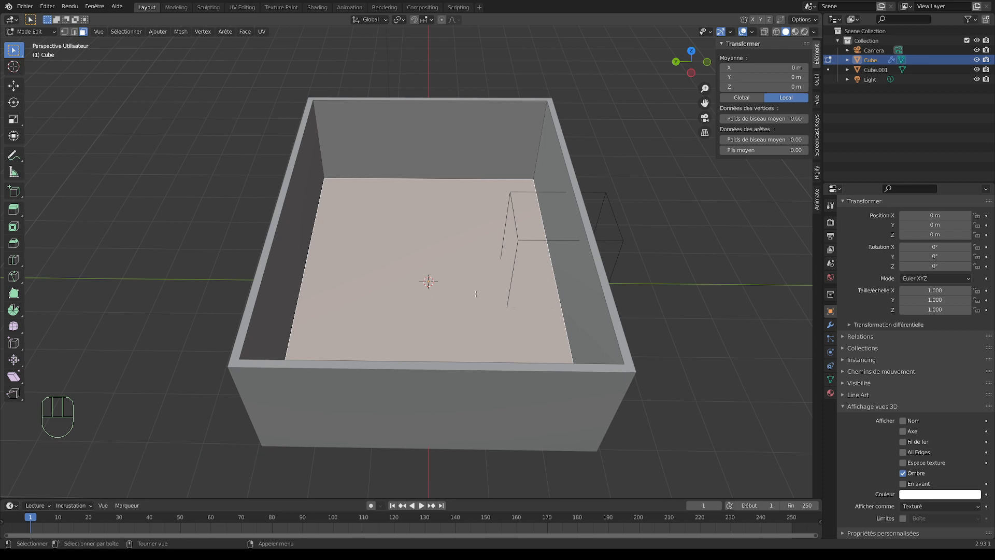
# Separate the selected inner floor face from the box into its own object and return to Object Mode
pyautogui.rightClick(425, 226)
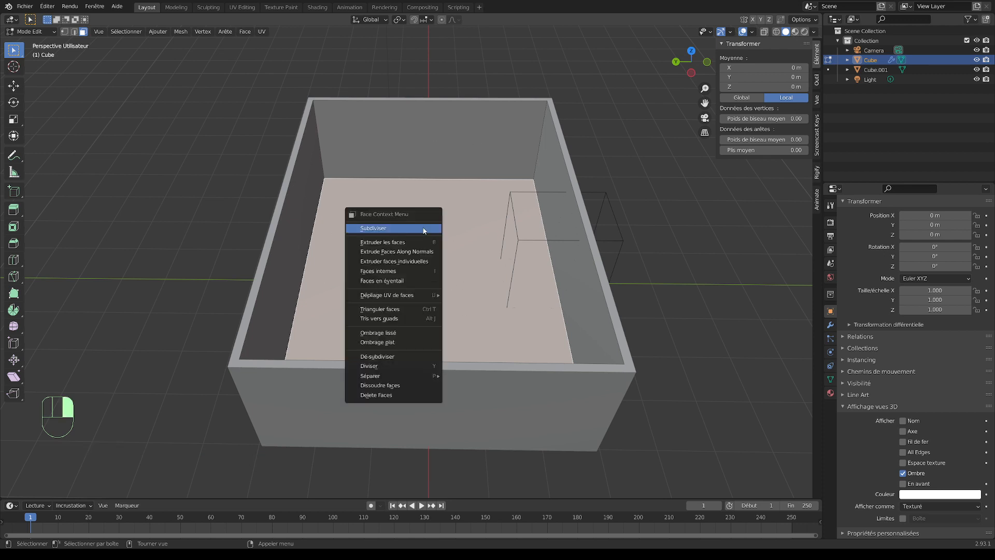
pyautogui.moveTo(412, 377)
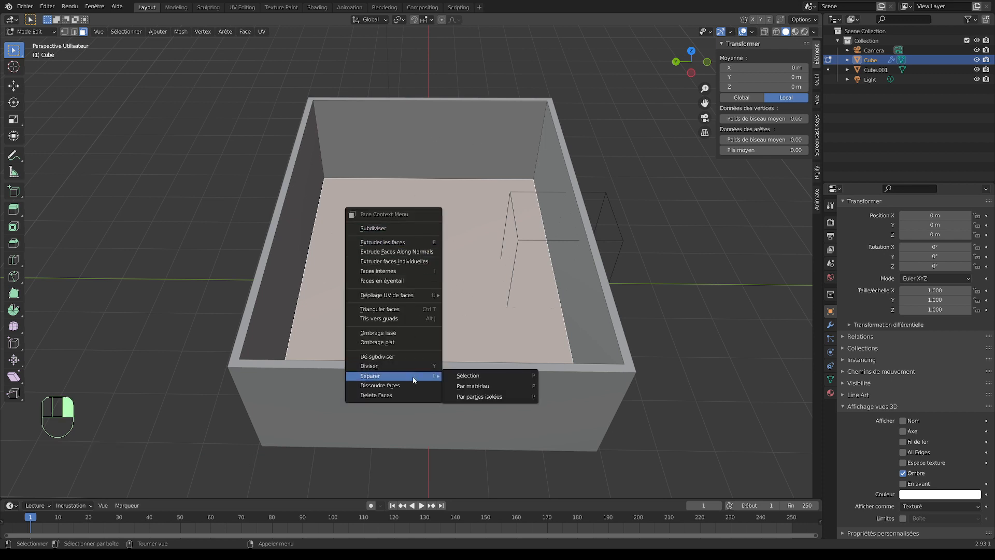
pyautogui.click(465, 377)
pyautogui.moveTo(579, 348); pyautogui.dragTo(377, 223, button='middle')
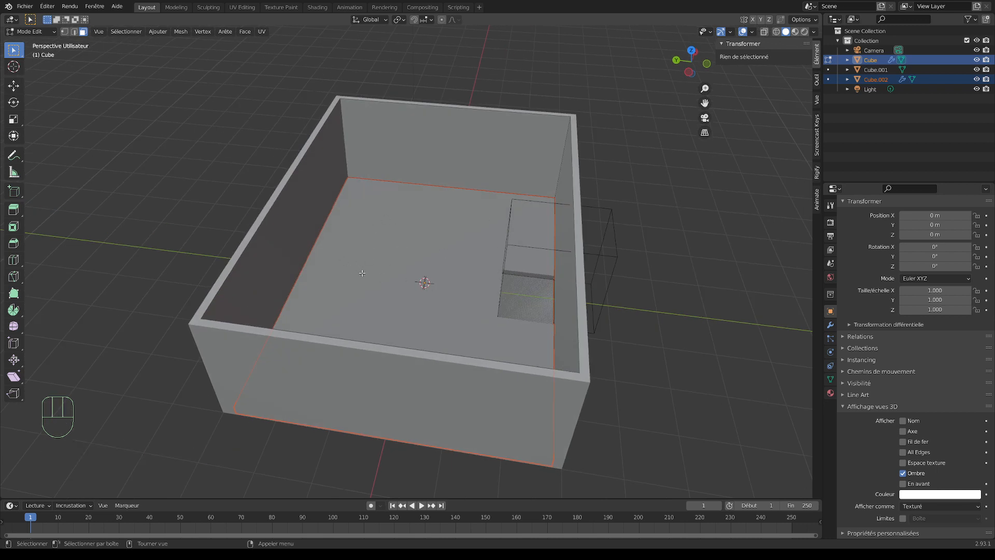
pyautogui.click(31, 31)
pyautogui.click(23, 38)
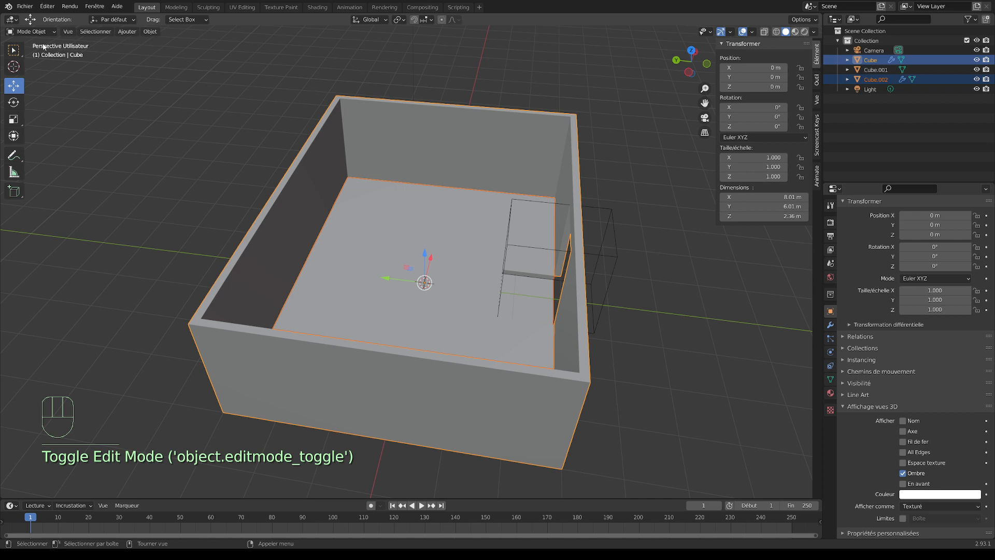
# Select the separated floor object and rename it Sol
pyautogui.click(394, 138)
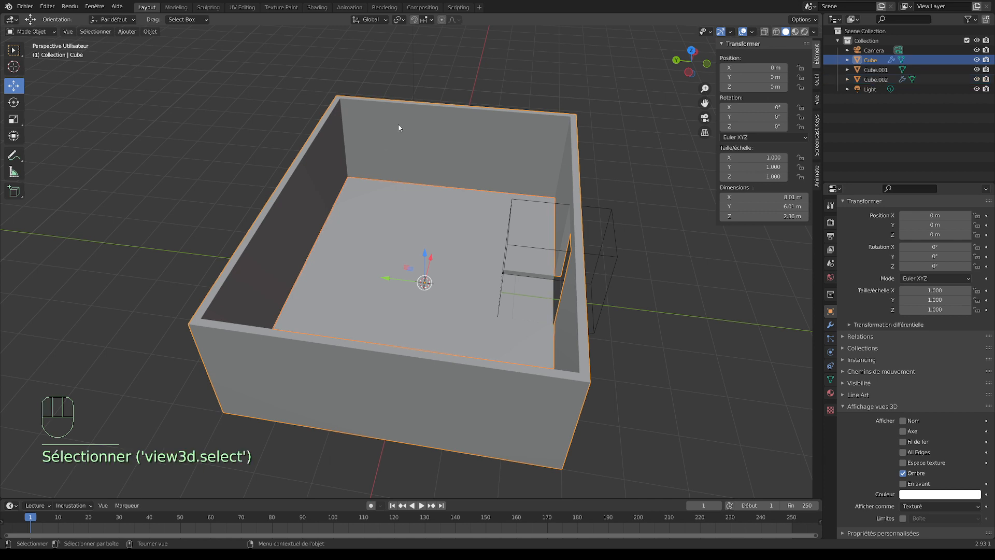
pyautogui.click(418, 214)
pyautogui.click(445, 139)
pyautogui.click(427, 218)
pyautogui.moveTo(396, 211); pyautogui.dragTo(360, 189, button='middle')
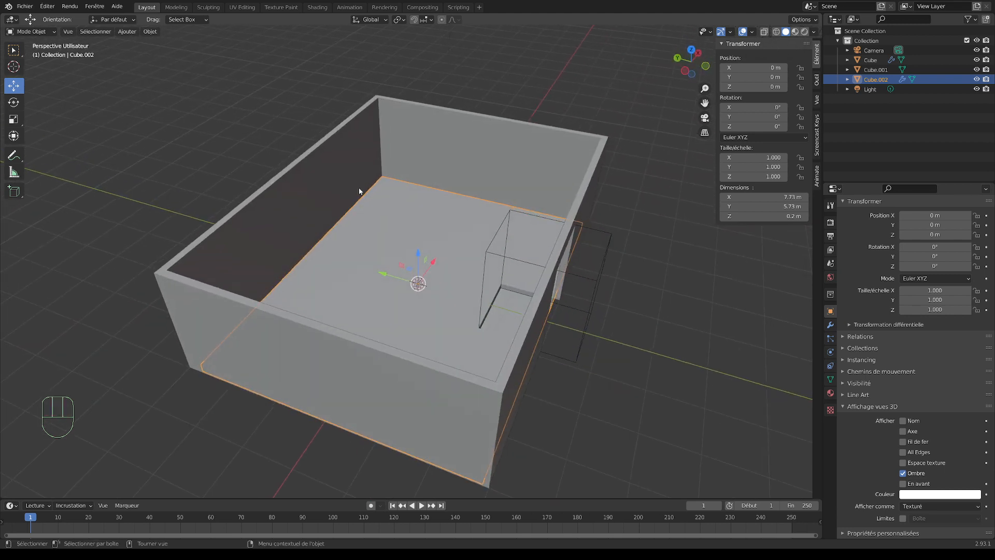
pyautogui.scroll(5, 363, 193)
pyautogui.scroll(-3, 407, 239)
pyautogui.moveTo(434, 245); pyautogui.dragTo(368, 241, button='middle')
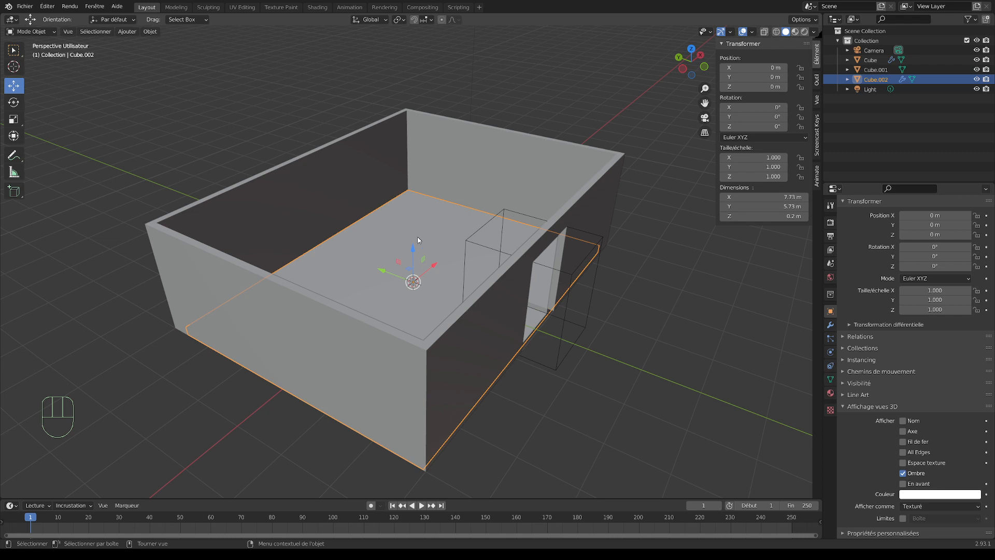
pyautogui.doubleClick(876, 79)
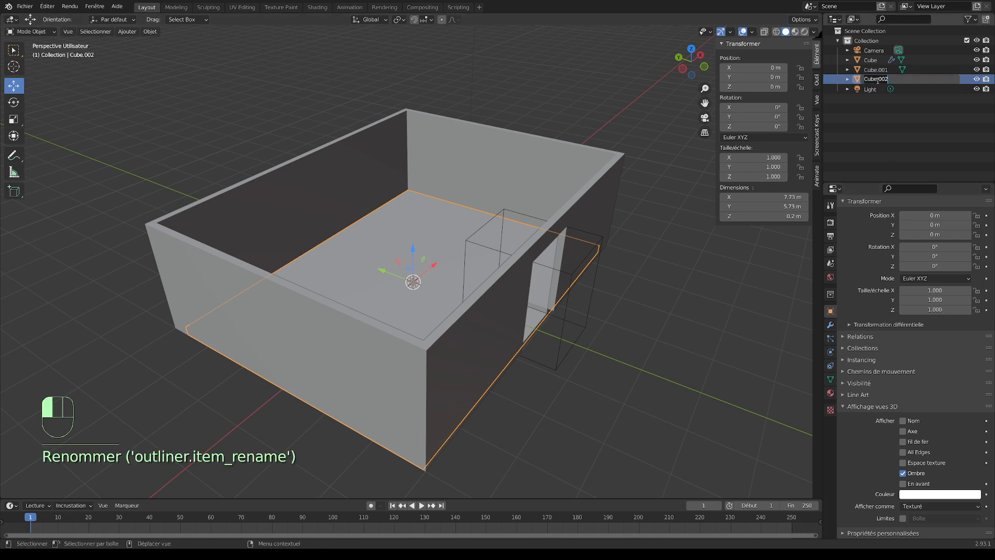
pyautogui.write('Sol')
pyautogui.press('Return')
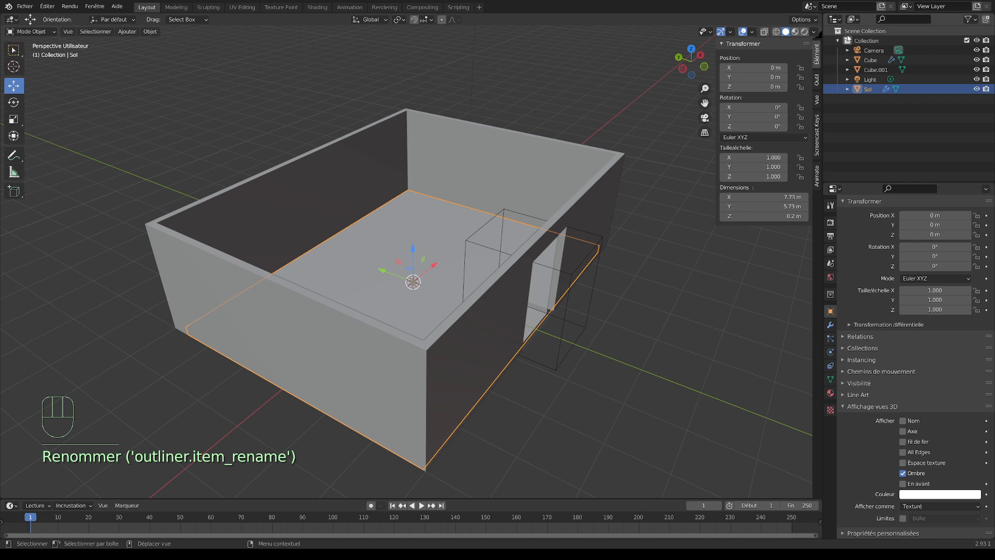
# Remove the Boolean (Booléen) modifier from the Sol object, keeping its Solidify (Solidifier) modifier
pyautogui.click(830, 324)
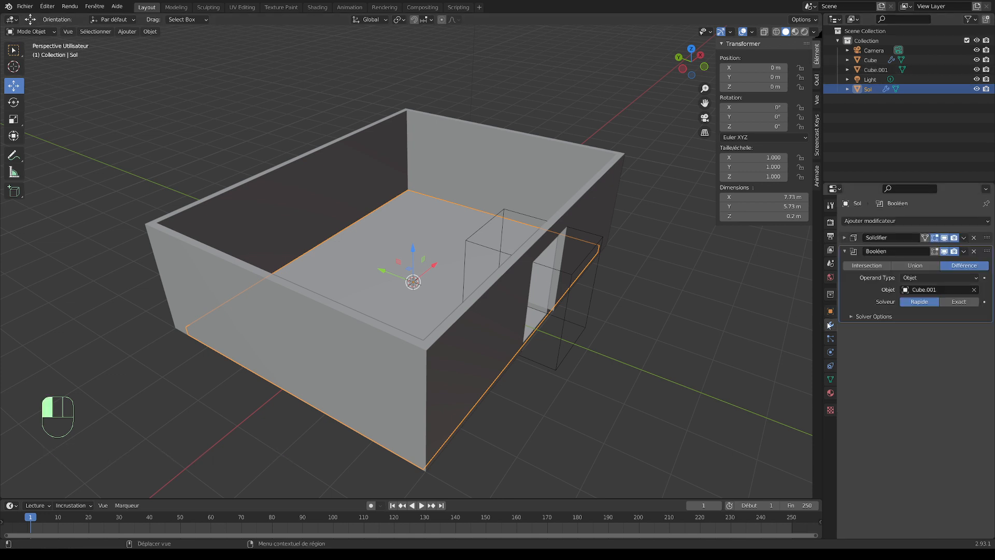
pyautogui.click(975, 252)
pyautogui.moveTo(633, 296); pyautogui.dragTo(450, 292, button='middle')
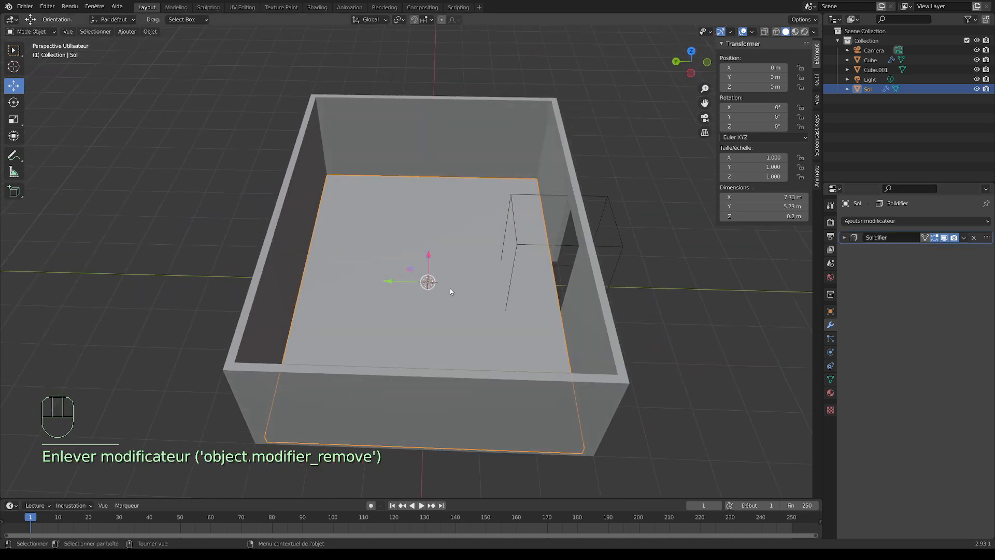
pyautogui.moveTo(590, 313); pyautogui.dragTo(542, 286, button='middle')
pyautogui.moveTo(480, 289)
pyautogui.mouseDown(button='middle')
pyautogui.moveTo(520, 311)
pyautogui.moveTo(474, 285)
pyautogui.mouseUp(button='middle')
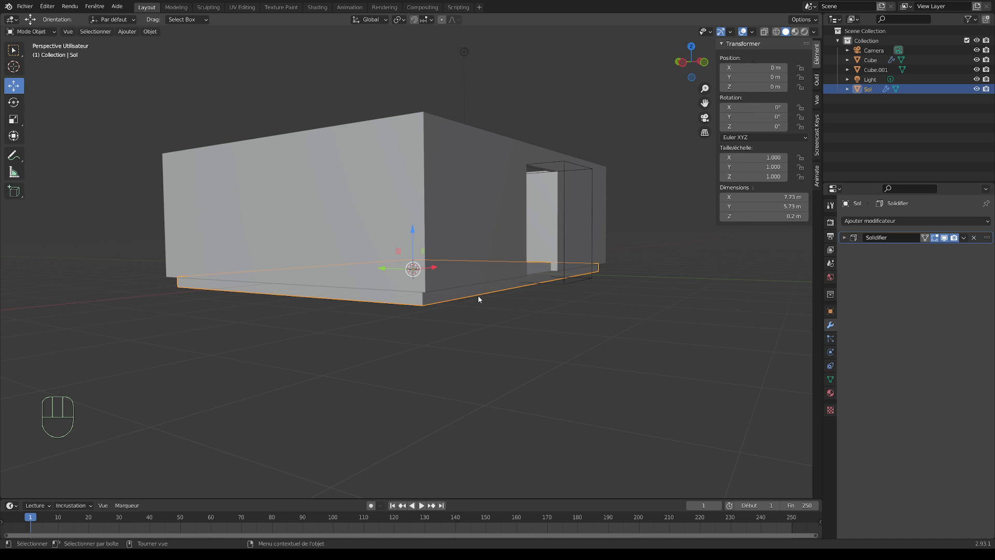
# Examine the walls, the door opening and the floor slab from several angles, selecting the parts in turn
pyautogui.click(602, 284)
pyautogui.moveTo(601, 285); pyautogui.dragTo(571, 310, button='middle')
pyautogui.click(570, 309)
pyautogui.moveTo(552, 270); pyautogui.dragTo(581, 263, button='middle')
pyautogui.scroll(4, 556, 246)
pyautogui.moveTo(581, 204); pyautogui.dragTo(590, 189)
pyautogui.scroll(-8, 623, 346)
pyautogui.click(616, 326)
pyautogui.moveTo(615, 325); pyautogui.dragTo(613, 347, button='middle')
pyautogui.click(444, 283)
pyautogui.moveTo(492, 296); pyautogui.dragTo(529, 293, button='middle')
pyautogui.click(566, 265)
pyautogui.moveTo(565, 265); pyautogui.dragTo(590, 284, button='middle')
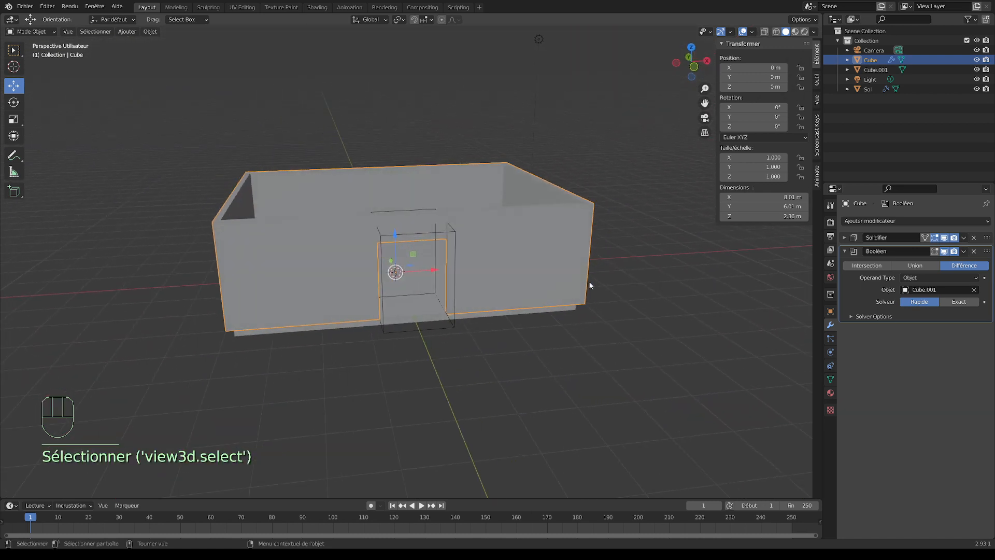
pyautogui.scroll(3, 644, 275)
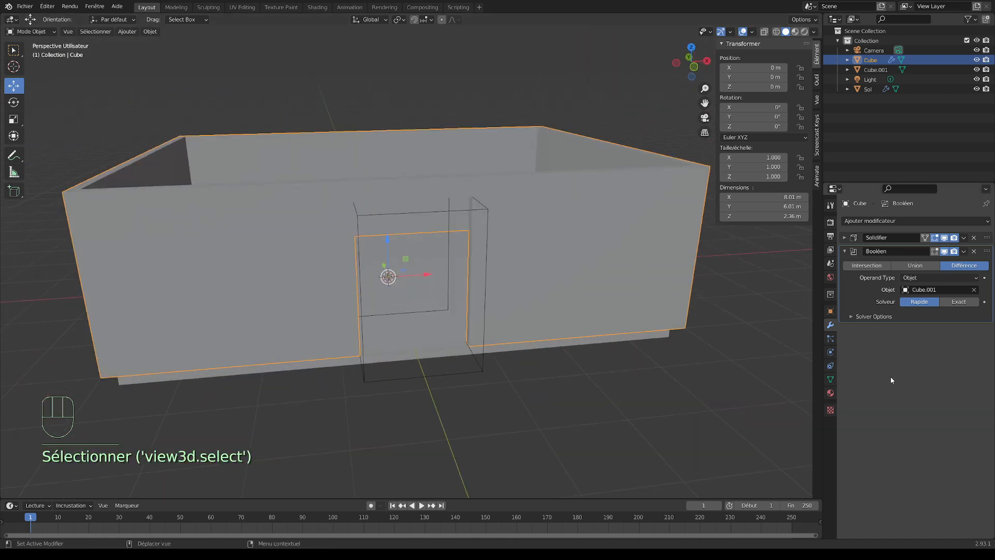
# Select the wireframe cutter cube at the door opening and rename it perçage
pyautogui.click(485, 283)
pyautogui.moveTo(525, 305)
pyautogui.mouseDown(button='middle')
pyautogui.moveTo(565, 300)
pyautogui.moveTo(517, 302)
pyautogui.mouseUp(button='middle')
pyautogui.moveTo(441, 271); pyautogui.dragTo(570, 294, button='middle')
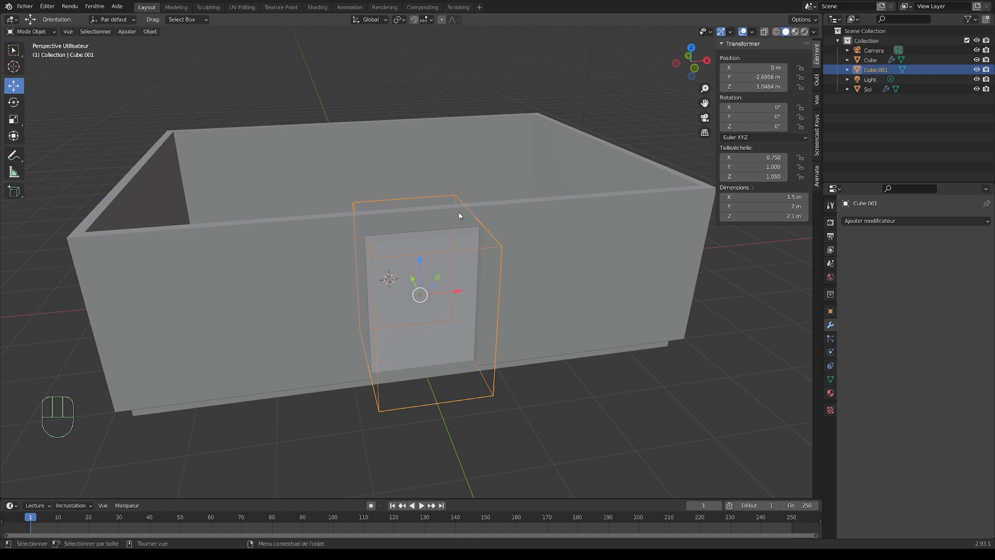
pyautogui.doubleClick(874, 69)
pyautogui.write('percage')
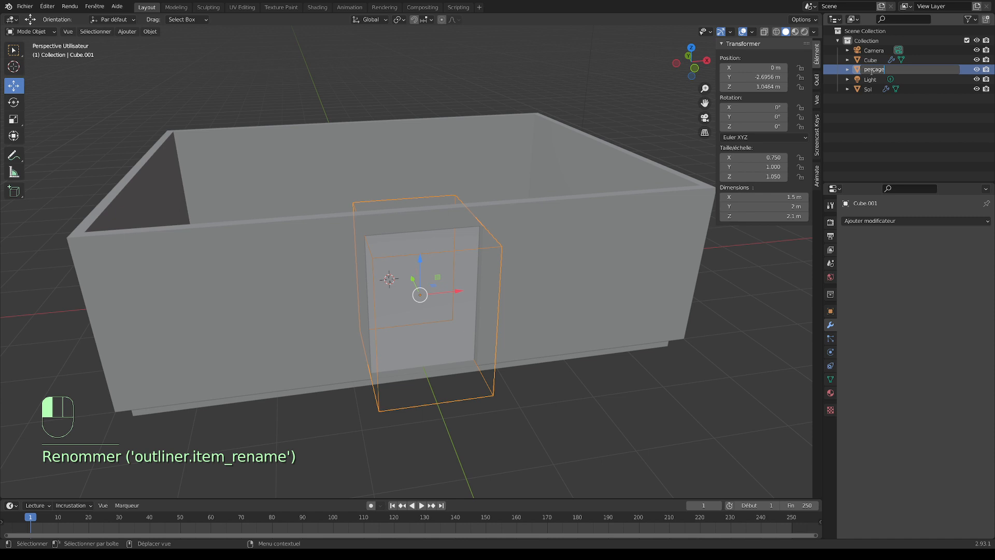
pyautogui.press('Return')
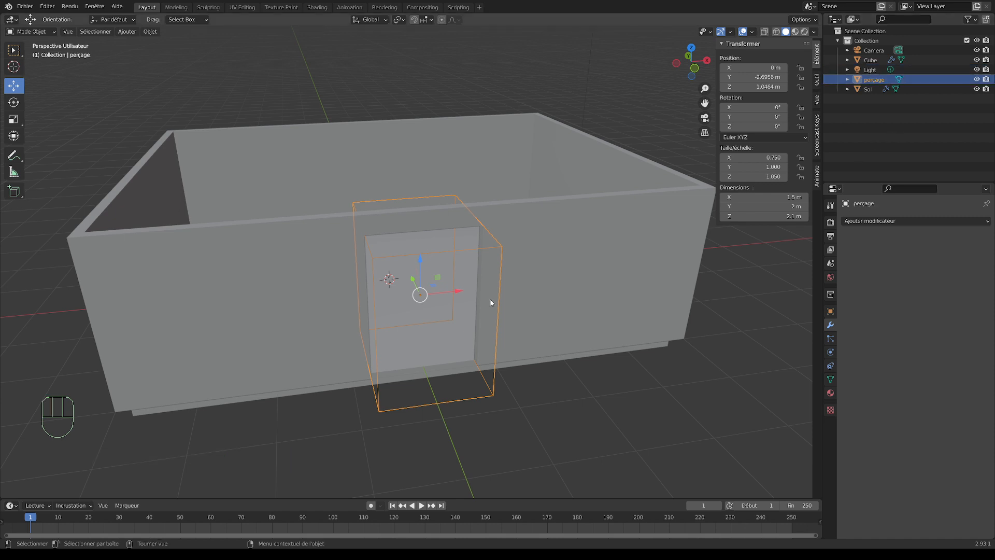
# Duplicate the perçage cutter and move the copy about 2.5 m along the X axis, beside the door opening
pyautogui.moveTo(561, 306)
pyautogui.mouseDown(button='middle')
pyautogui.moveTo(560, 295)
pyautogui.moveTo(554, 308)
pyautogui.mouseUp(button='middle')
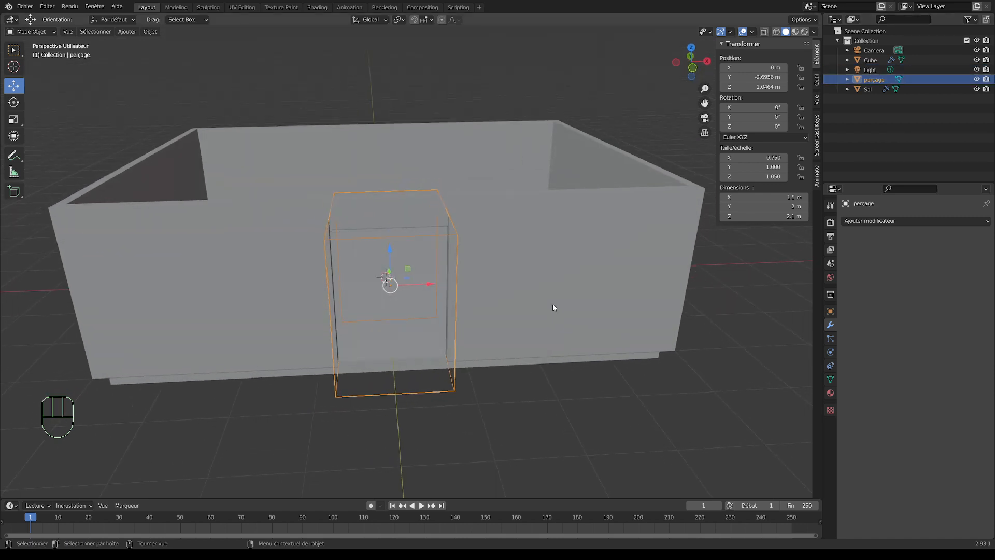
pyautogui.hotkey('shift', 'd')
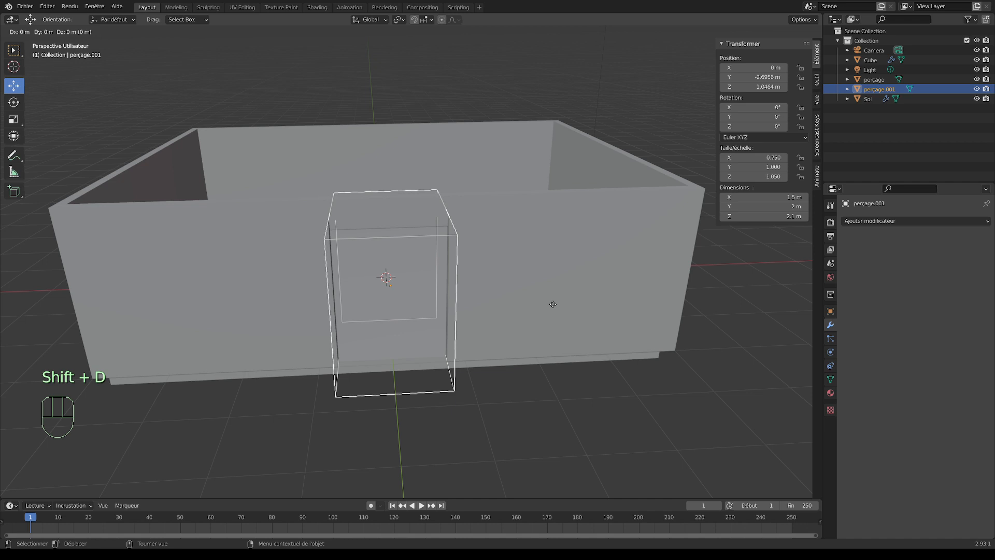
pyautogui.rightClick(553, 304)
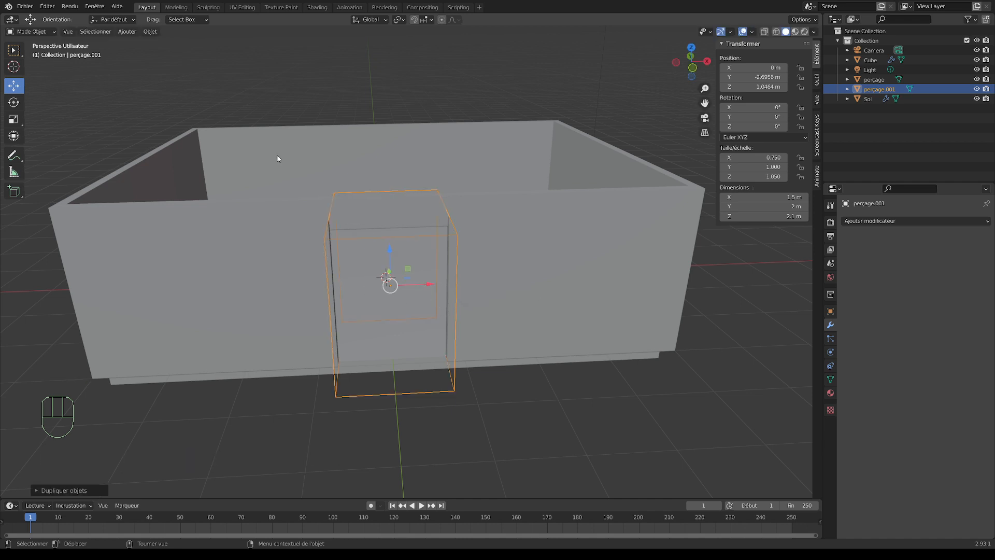
pyautogui.click(19, 84)
pyautogui.moveTo(420, 289); pyautogui.dragTo(611, 291)
pyautogui.moveTo(527, 288); pyautogui.dragTo(645, 283, button='middle')
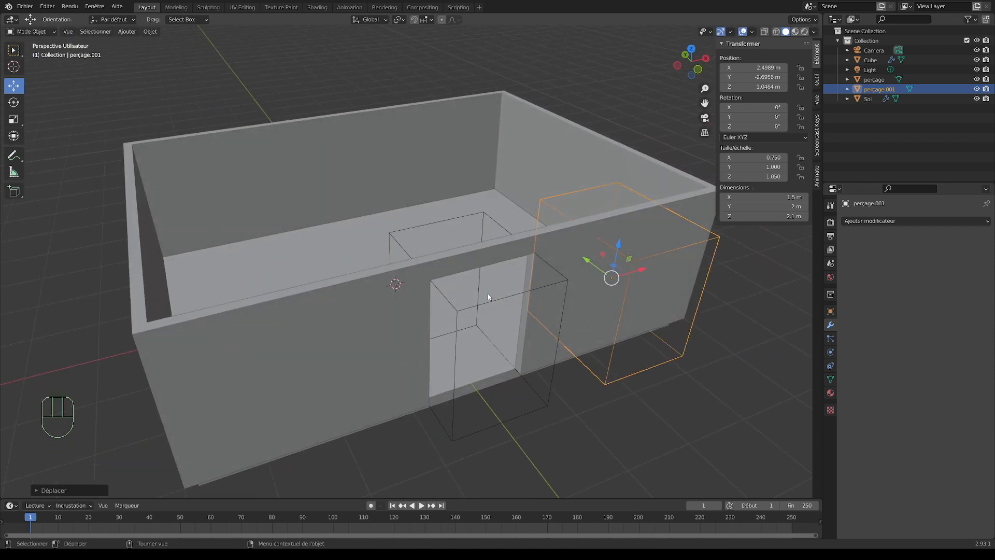
# Switch to the Select Box tool and select the duplicated cutter again
pyautogui.click(18, 47)
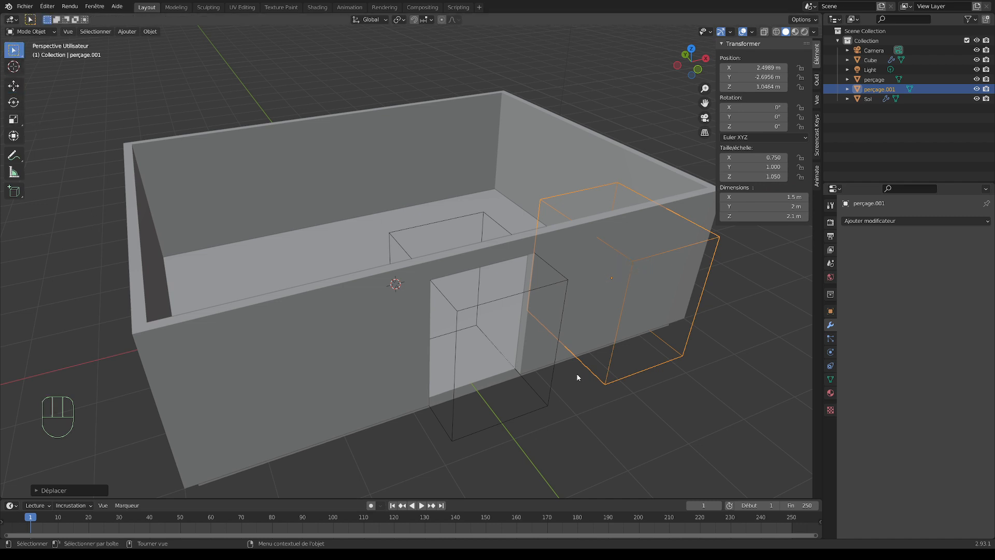
pyautogui.click(324, 372)
pyautogui.click(616, 330)
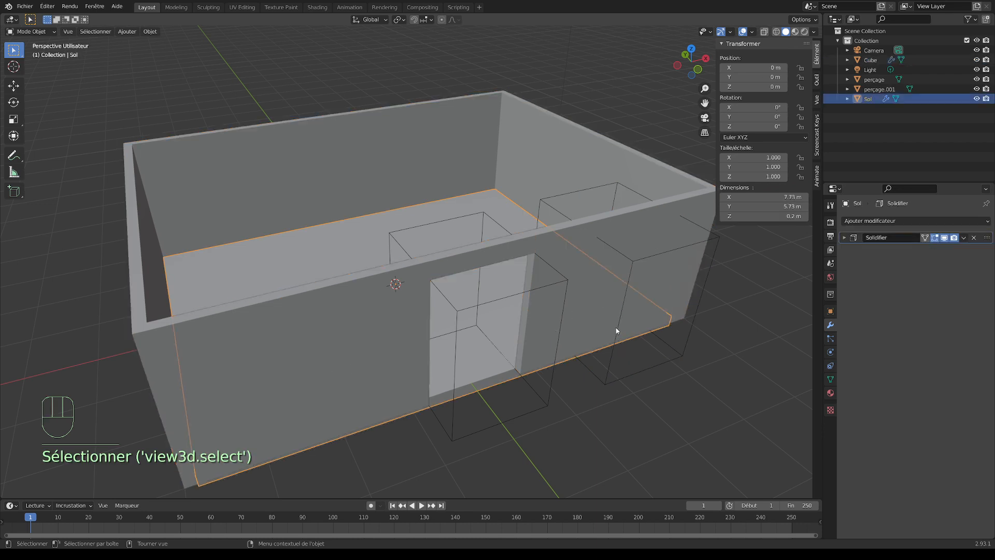
pyautogui.click(612, 364)
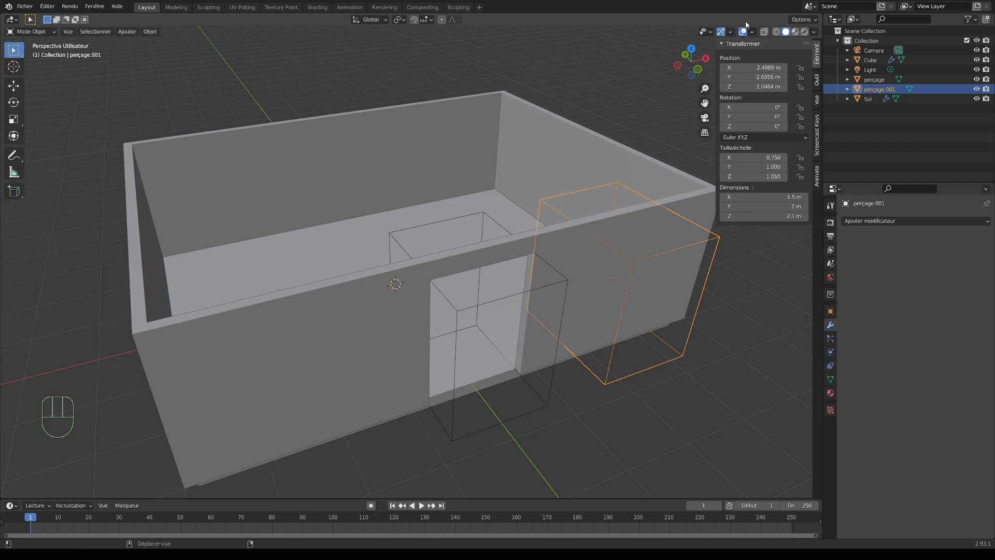
# Enable the Move (Déplacer) object gizmo in the 3D view and keep the duplicated cutter selected
pyautogui.click(731, 32)
pyautogui.click(731, 32)
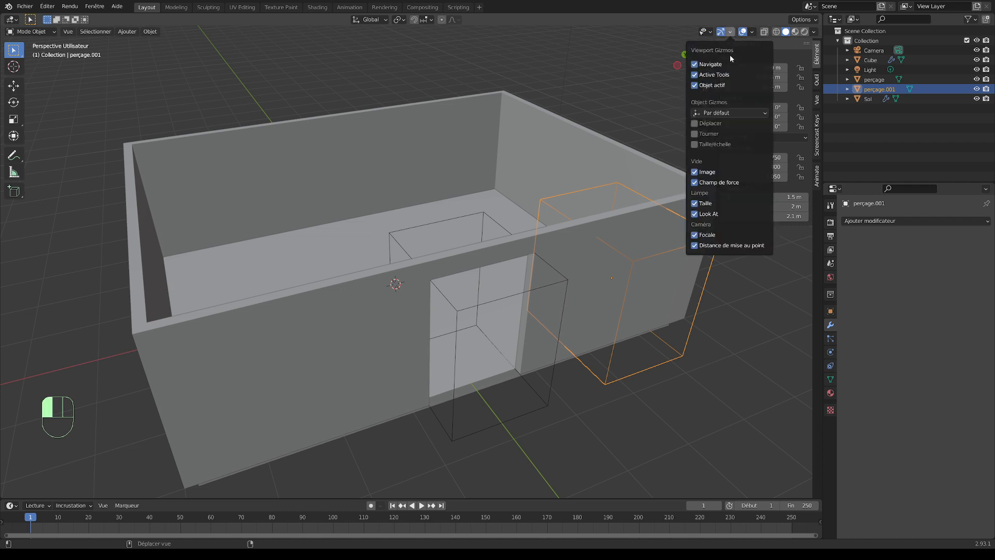
pyautogui.click(695, 124)
pyautogui.click(677, 384)
pyautogui.click(687, 341)
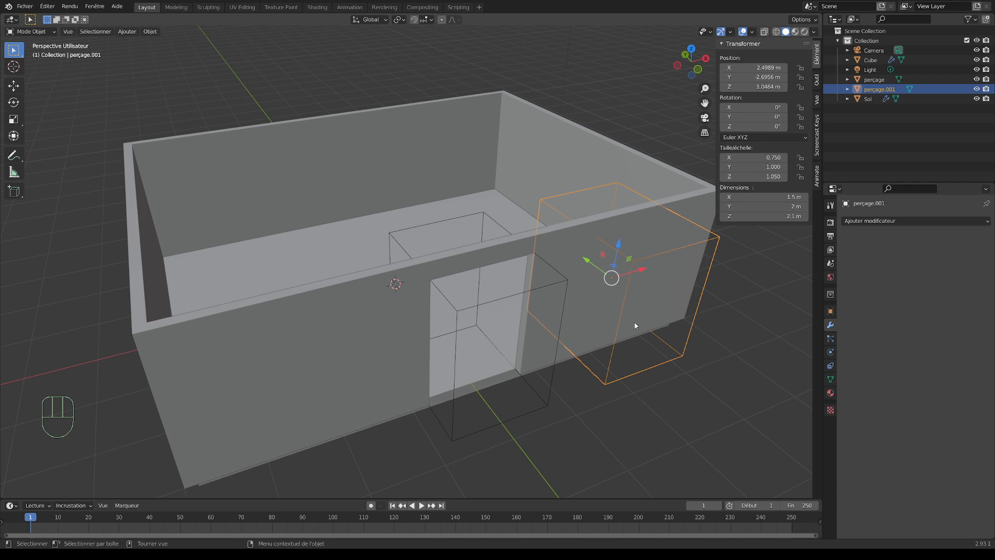
pyautogui.click(662, 403)
pyautogui.moveTo(663, 403); pyautogui.dragTo(669, 371, button='middle')
pyautogui.click(644, 369)
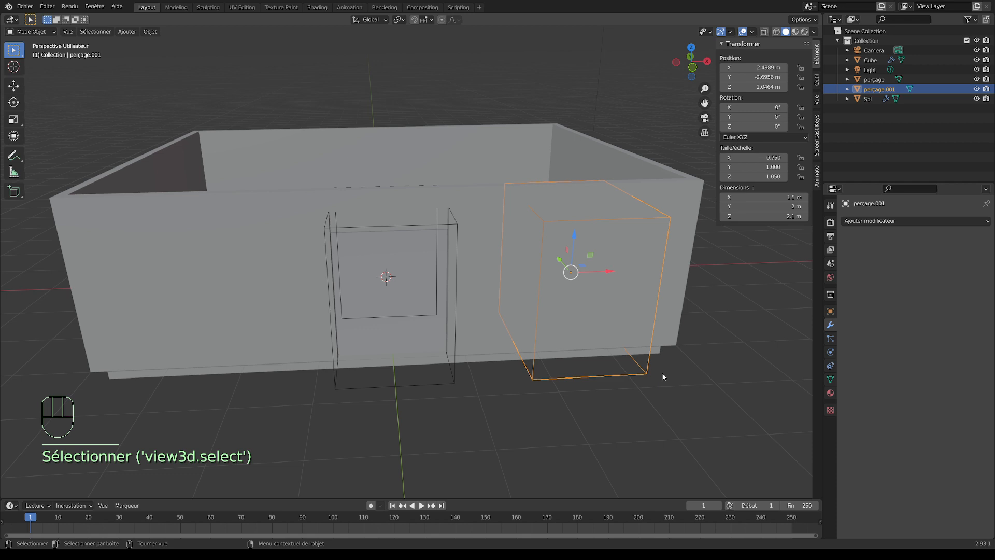
# In front view, scale the duplicated cutter beside the door along Z to half its height (1/2)
pyautogui.press('KP_1')
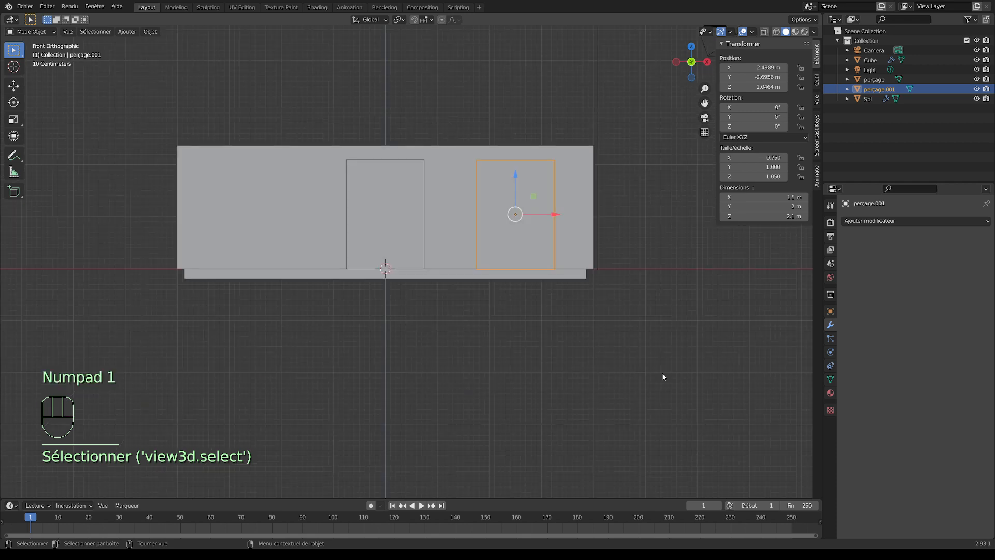
pyautogui.scroll(4, 663, 377)
pyautogui.keyDown('shift'); pyautogui.moveTo(688, 344); pyautogui.dragTo(611, 366, button='middle'); pyautogui.keyUp('shift')
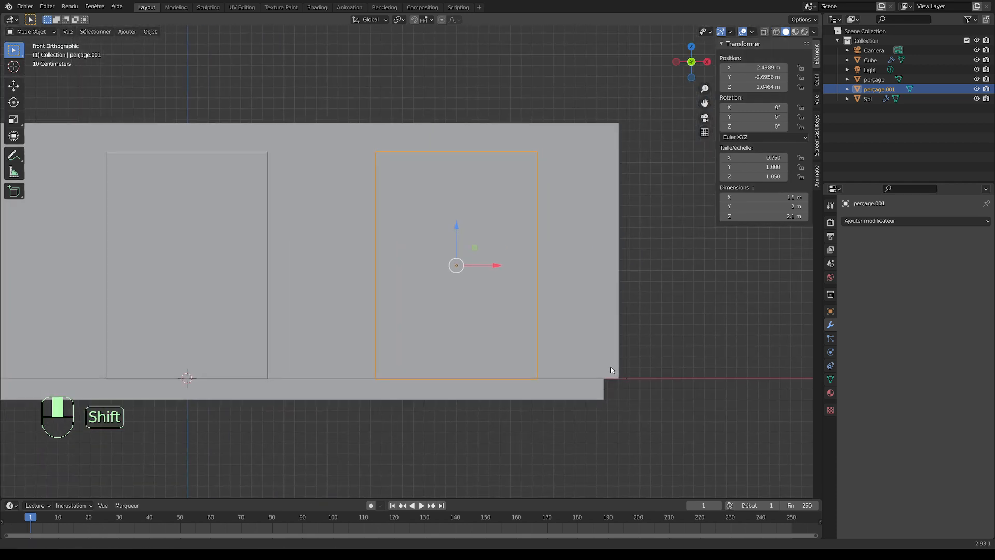
pyautogui.press('KP_1')
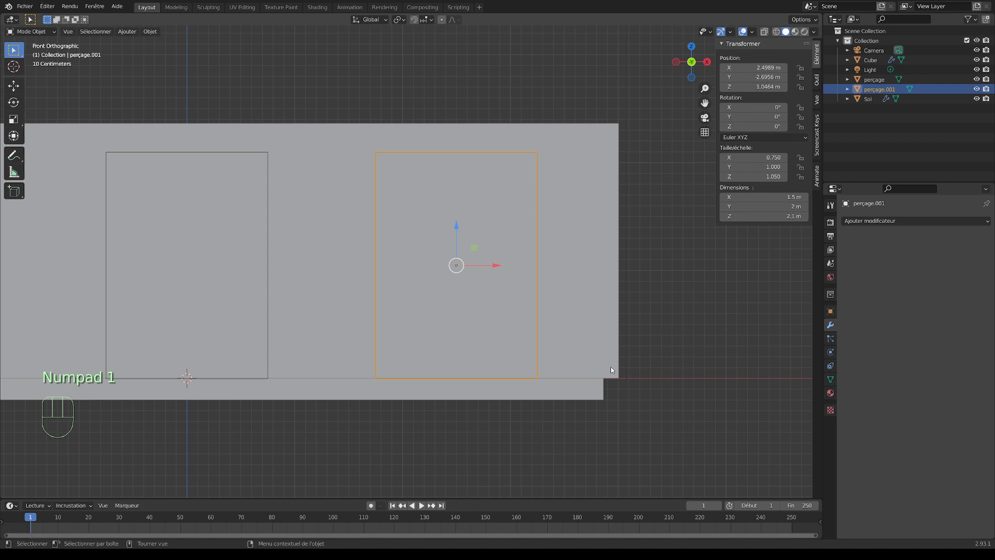
pyautogui.scroll(-2, 513, 395)
pyautogui.scroll(2, 513, 394)
pyautogui.keyDown('shift'); pyautogui.moveTo(565, 372); pyautogui.dragTo(588, 377, button='middle'); pyautogui.keyUp('shift')
pyautogui.press('KP_1')
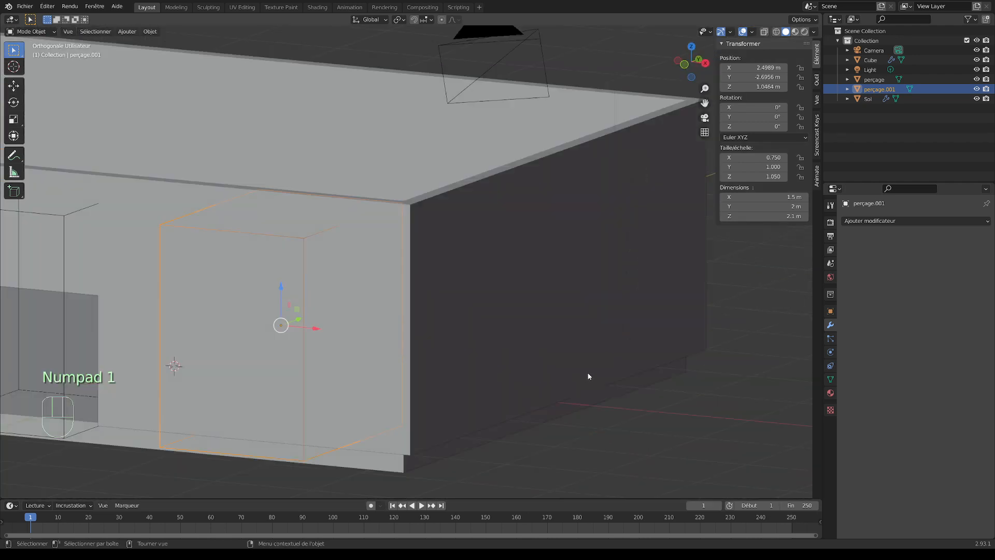
pyautogui.press('shift')
pyautogui.moveTo(650, 325)
pyautogui.keyDown('shift'); pyautogui.mouseDown(button='middle')
pyautogui.moveTo(589, 316)
pyautogui.moveTo(659, 313)
pyautogui.moveTo(629, 318)
pyautogui.moveTo(649, 320)
pyautogui.mouseUp(button='middle'); pyautogui.keyUp('shift')
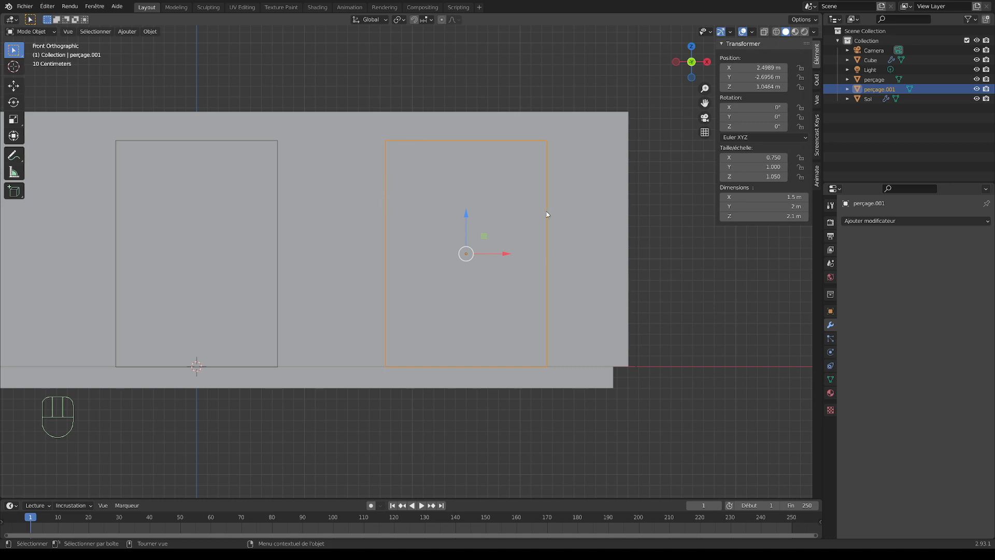
pyautogui.press('s')
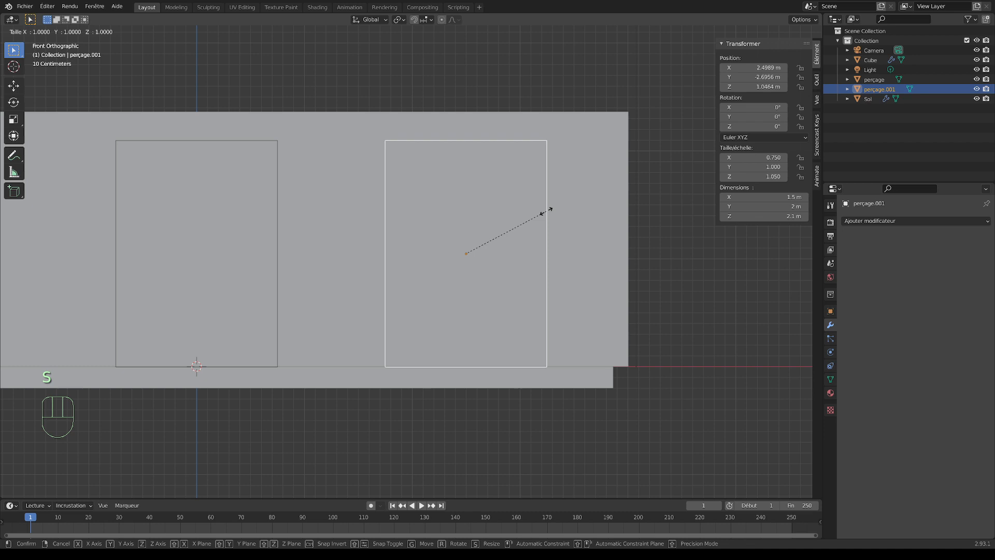
pyautogui.press('z')
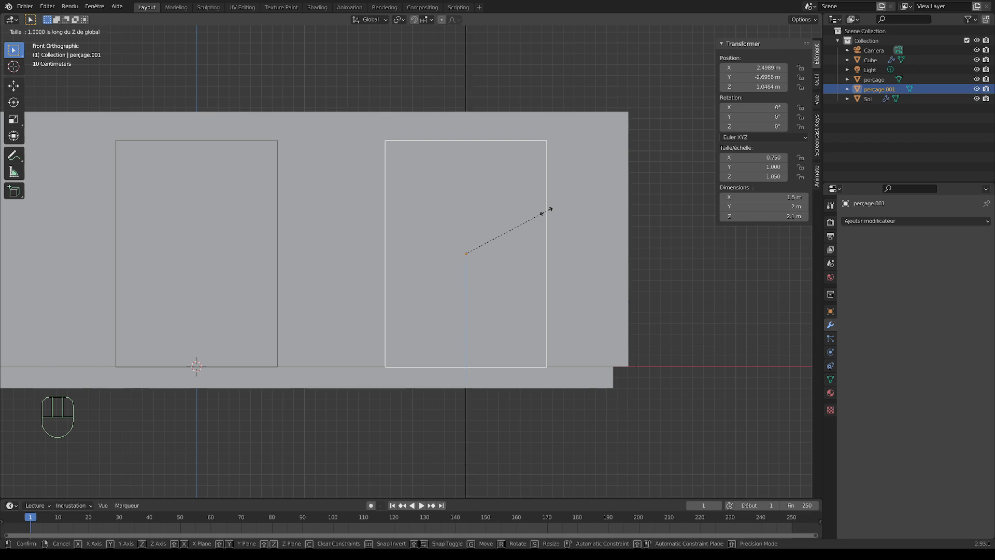
pyautogui.write('2/')
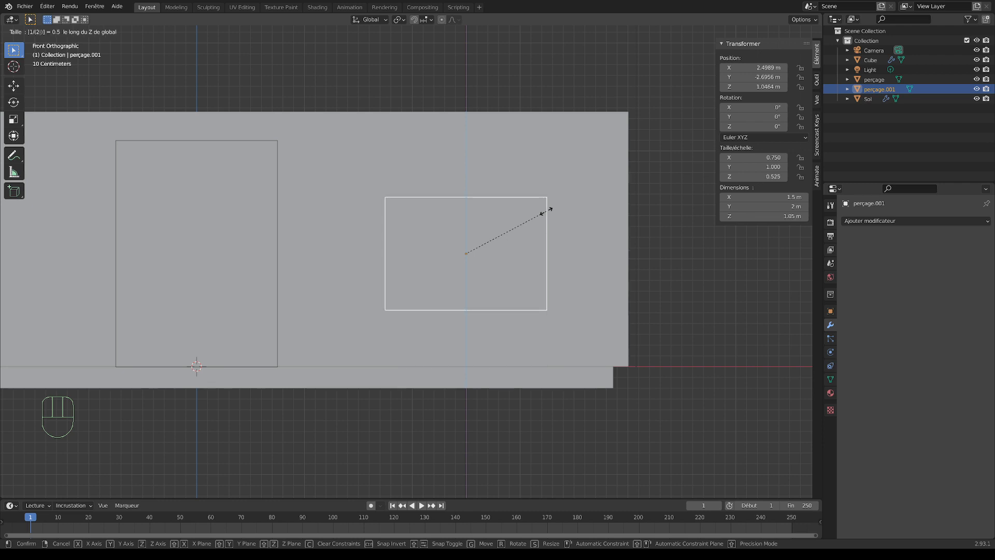
pyautogui.press('Return')
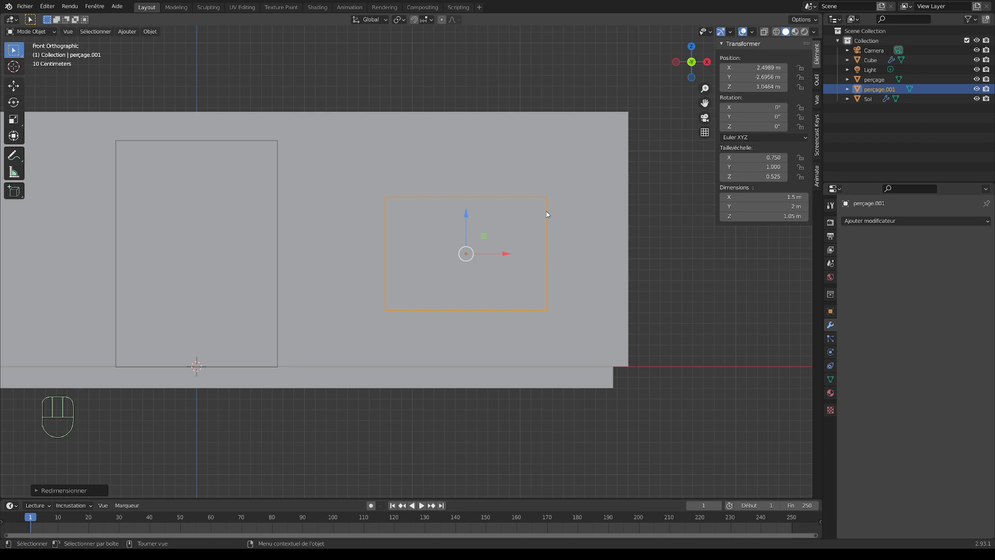
# Raise the halved cutter along Z to a position of about 1.33 m for the window opening
pyautogui.moveTo(465, 221); pyautogui.dragTo(467, 184)
pyautogui.scroll(-2, 449, 200)
pyautogui.moveTo(414, 215); pyautogui.dragTo(437, 252, button='middle')
pyautogui.scroll(-3, 424, 247)
# Select the wall cube, rename its Boolean modifier Booléen porte and collapse its settings
pyautogui.click(565, 256)
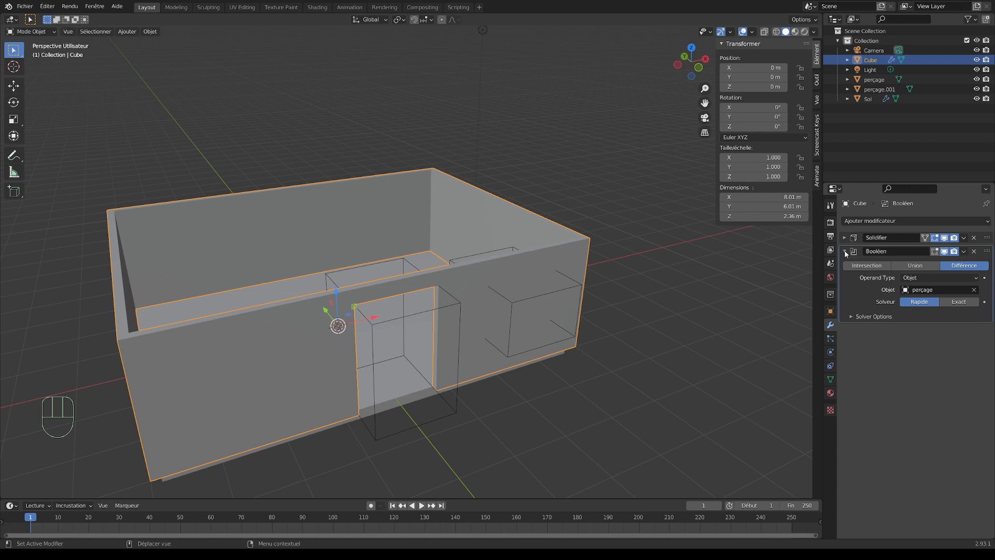
pyautogui.click(894, 253)
pyautogui.click(895, 253)
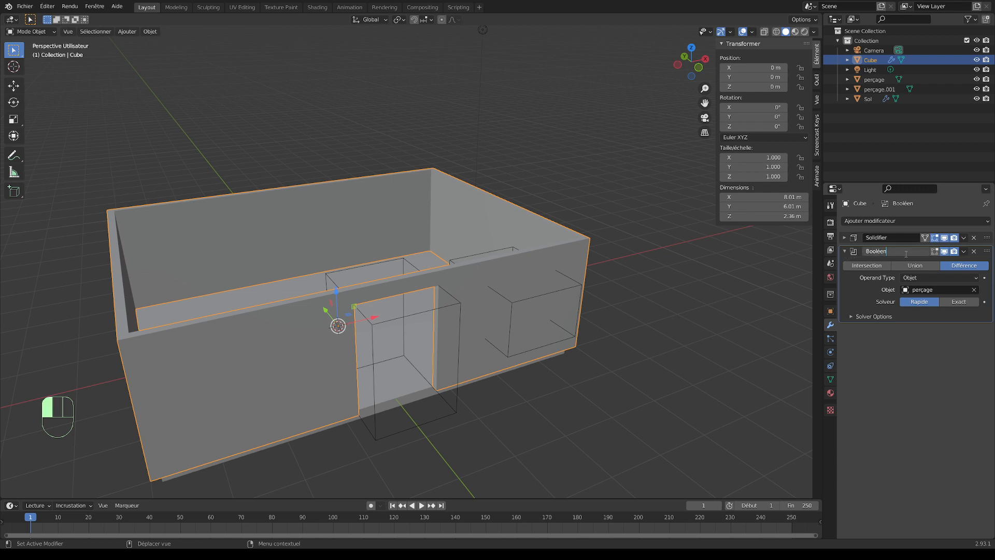
pyautogui.write('porte')
pyautogui.press('Return')
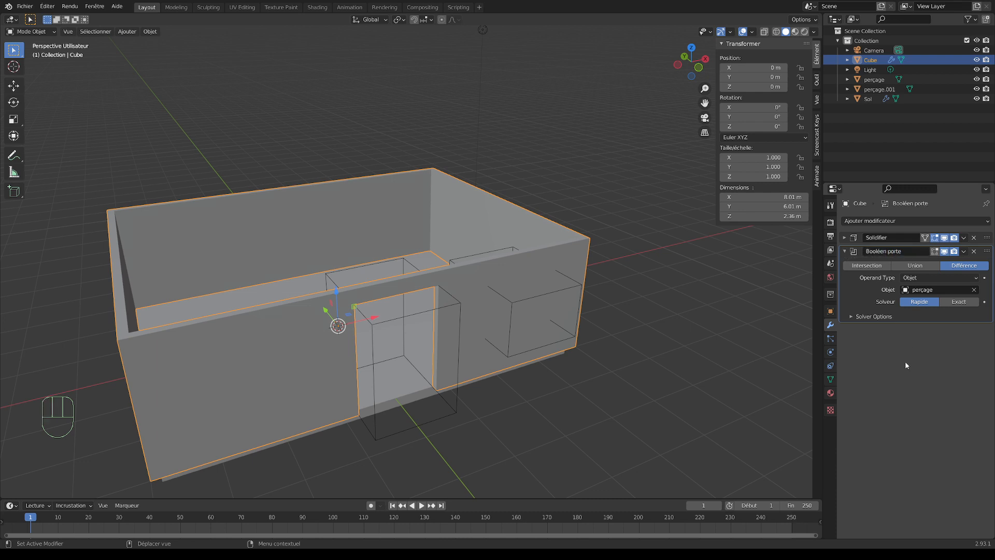
pyautogui.click(848, 253)
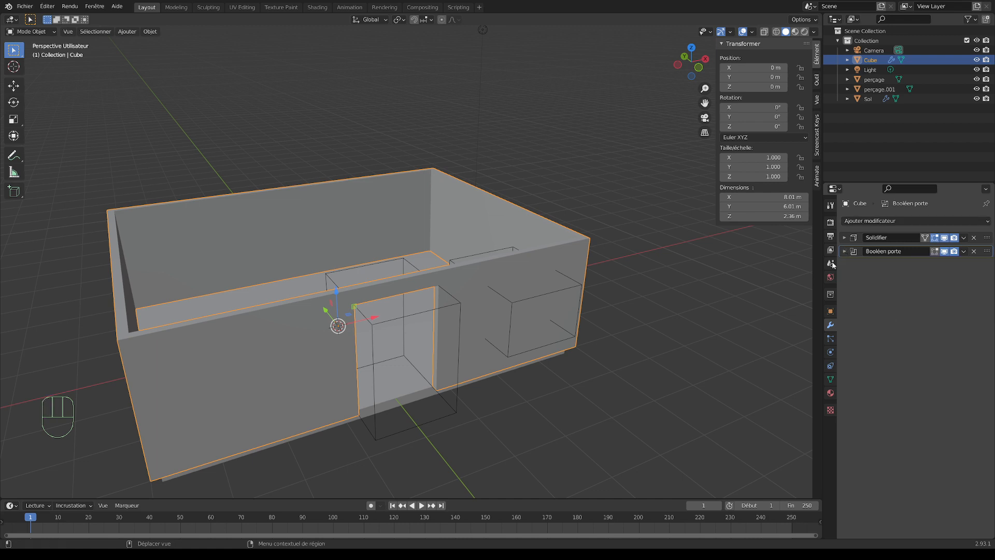
# Add a second Boolean modifier to the wall cube and name it Booléen fenetre
pyautogui.click(876, 226)
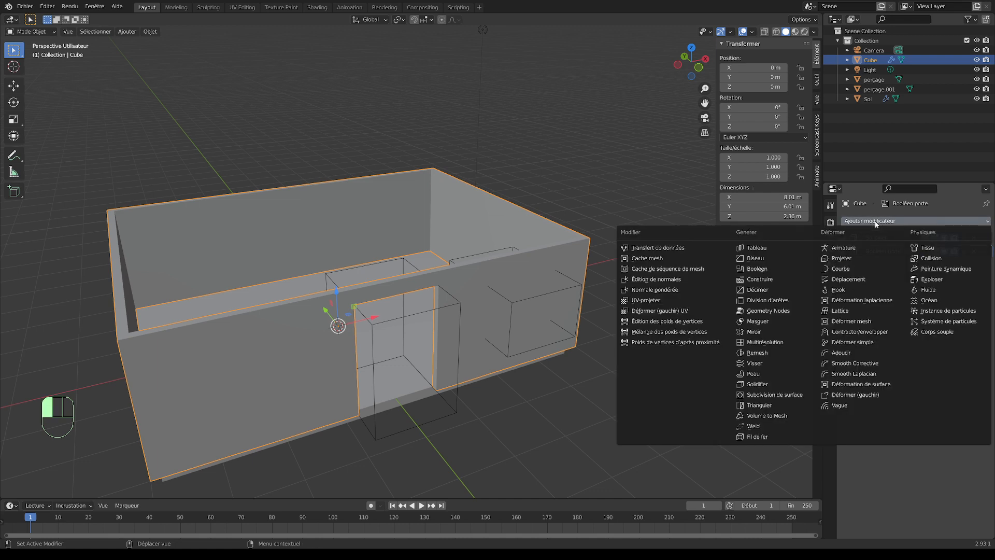
pyautogui.click(765, 268)
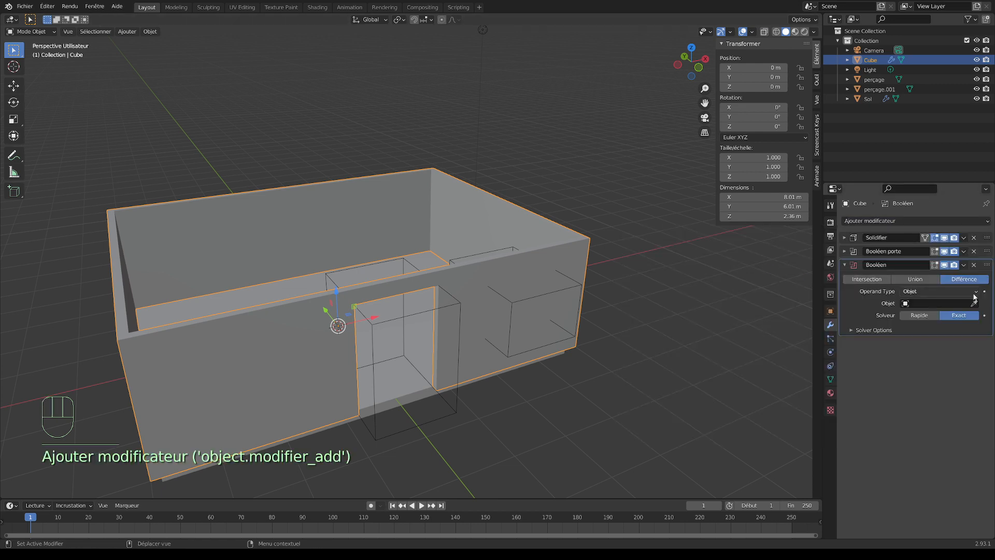
pyautogui.click(904, 264)
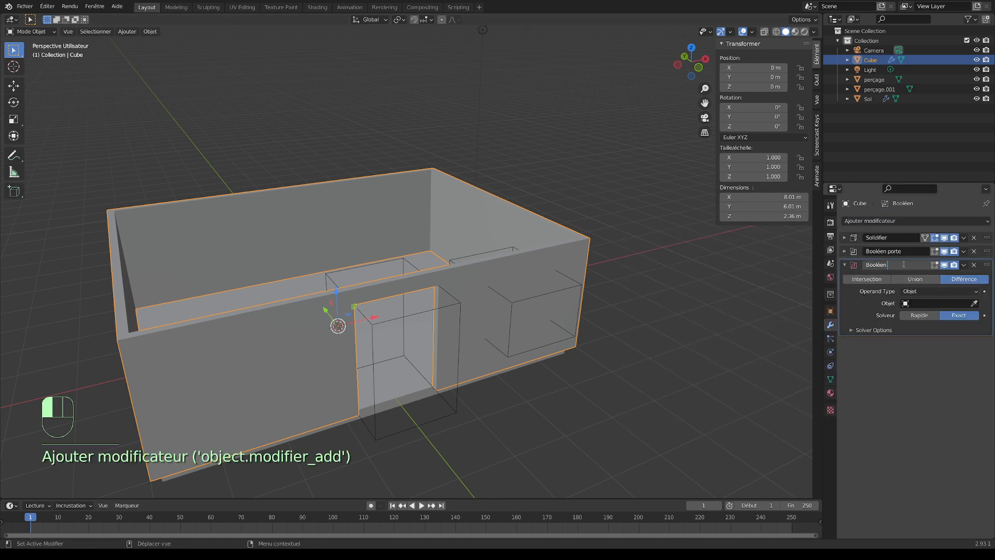
pyautogui.write('fenetre')
pyautogui.press('Return')
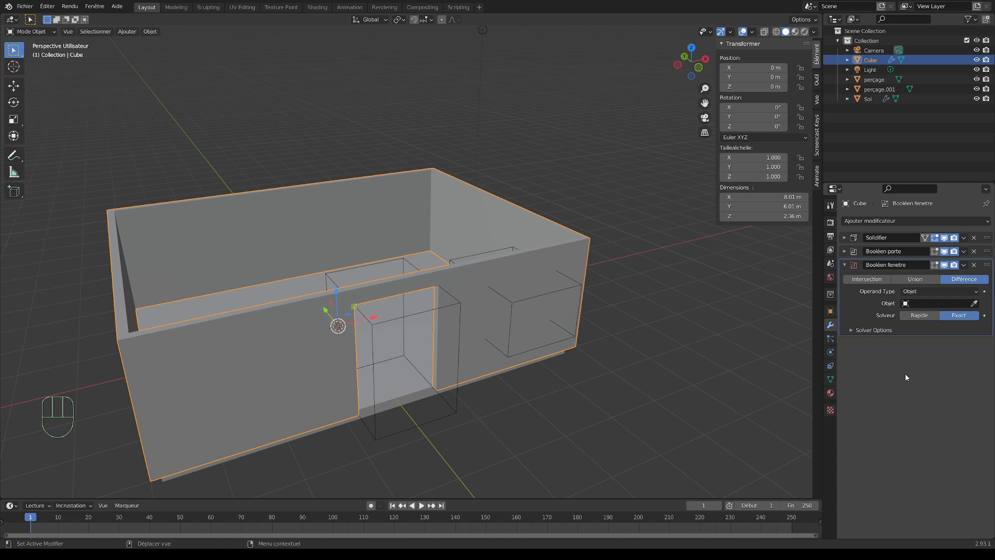
# Set perçage.001 as the object of the Booléen fenetre modifier to cut the window opening
pyautogui.click(974, 303)
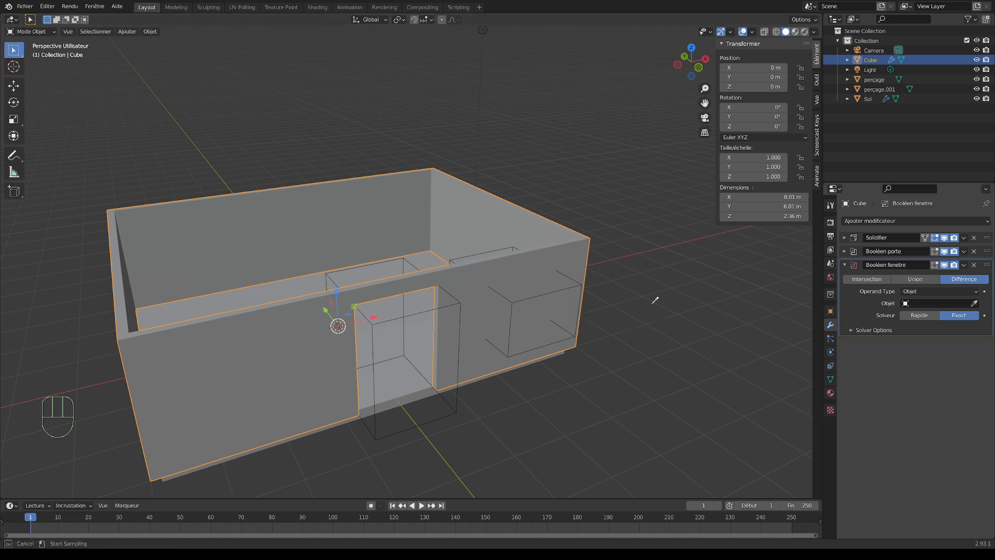
pyautogui.click(485, 253)
pyautogui.moveTo(483, 254); pyautogui.dragTo(626, 305, button='middle')
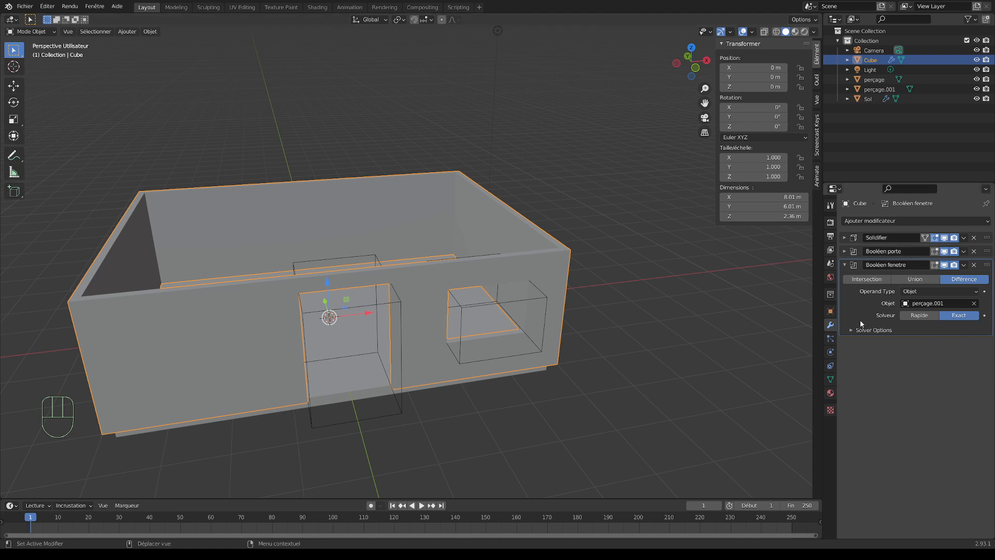
pyautogui.moveTo(614, 344); pyautogui.dragTo(689, 325, button='middle')
pyautogui.scroll(2, 651, 331)
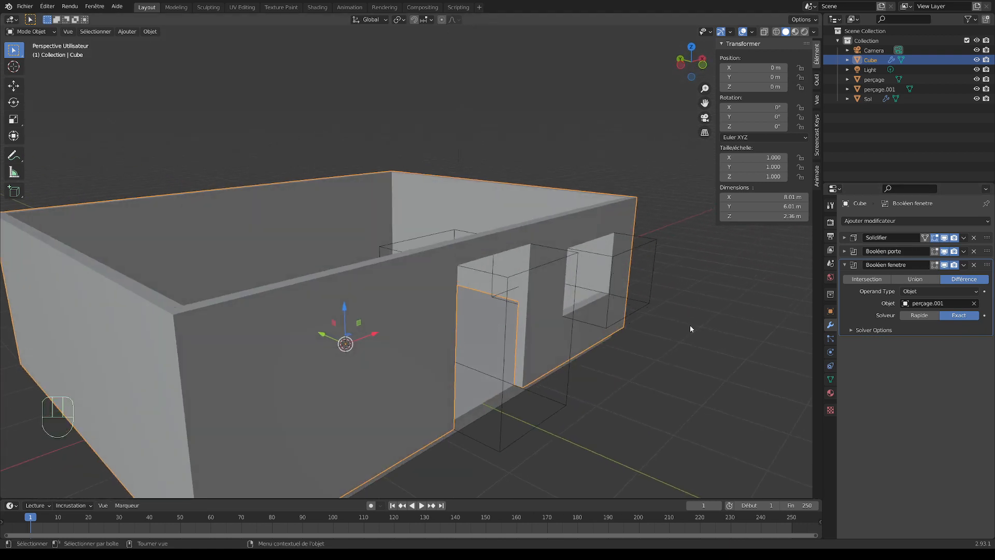
# Examine the door and window cutters around the wall openings together with their object properties
pyautogui.click(571, 334)
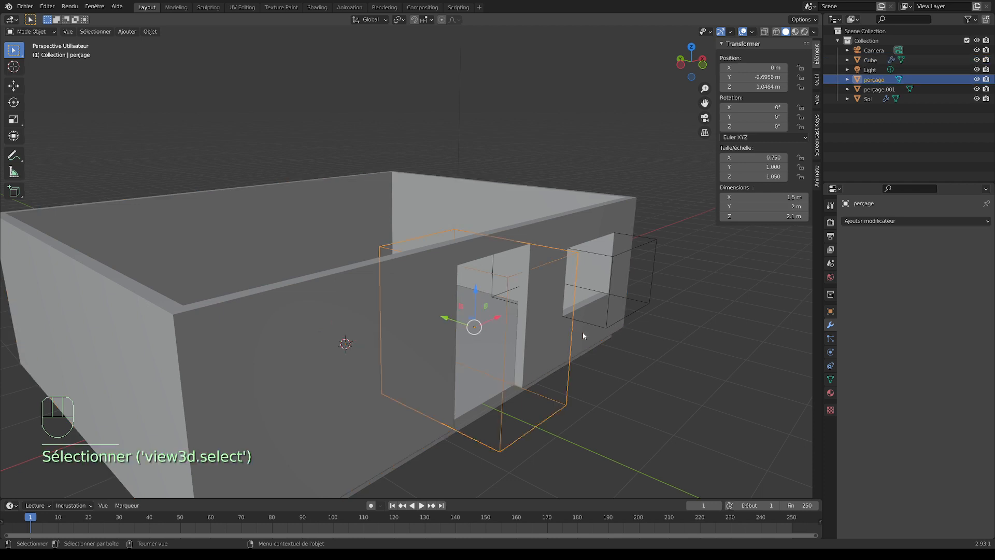
pyautogui.click(606, 317)
pyautogui.click(642, 306)
pyautogui.click(830, 311)
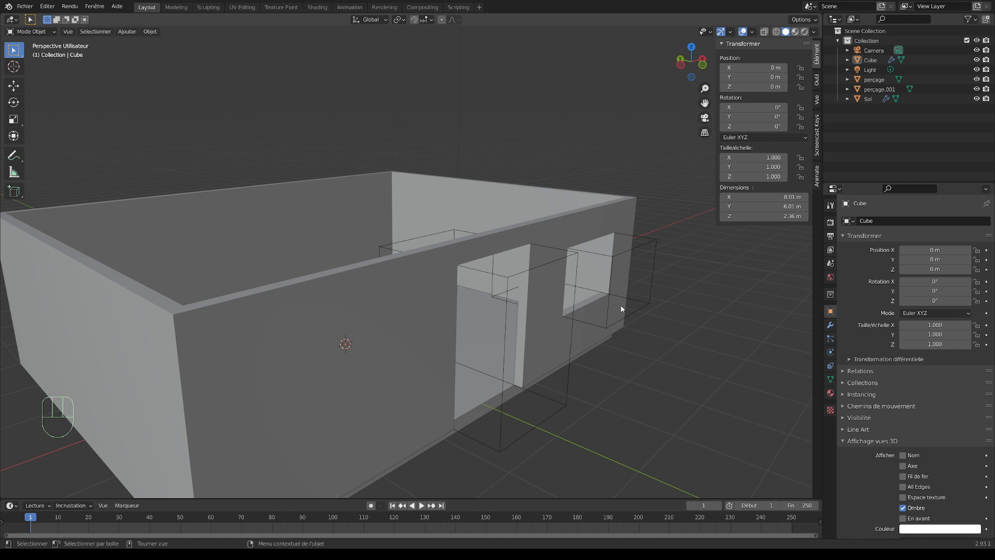
pyautogui.moveTo(657, 321)
pyautogui.mouseDown(button='middle')
pyautogui.moveTo(649, 314)
pyautogui.moveTo(653, 324)
pyautogui.mouseUp(button='middle')
pyautogui.click(627, 323)
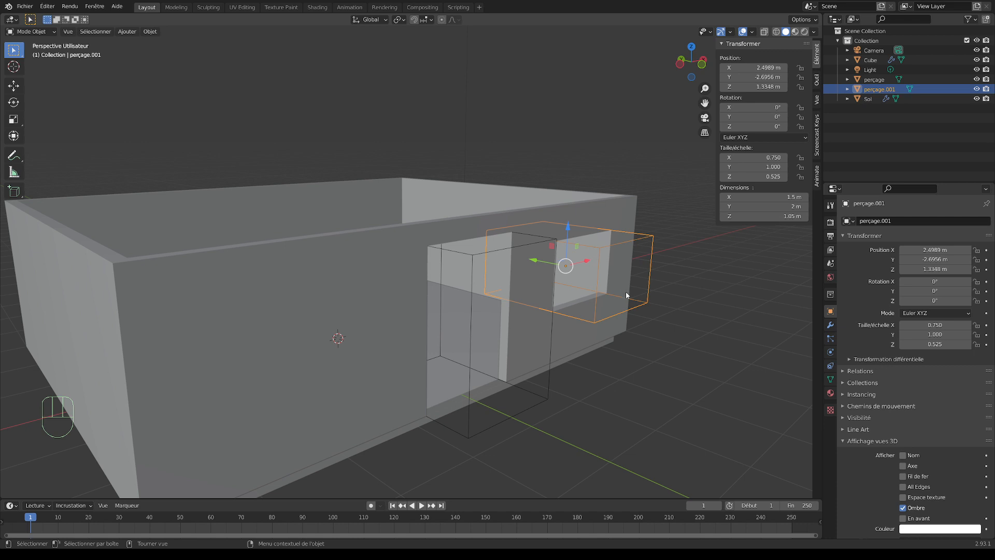
pyautogui.moveTo(694, 323); pyautogui.dragTo(647, 324, button='middle')
pyautogui.press('KP_1')
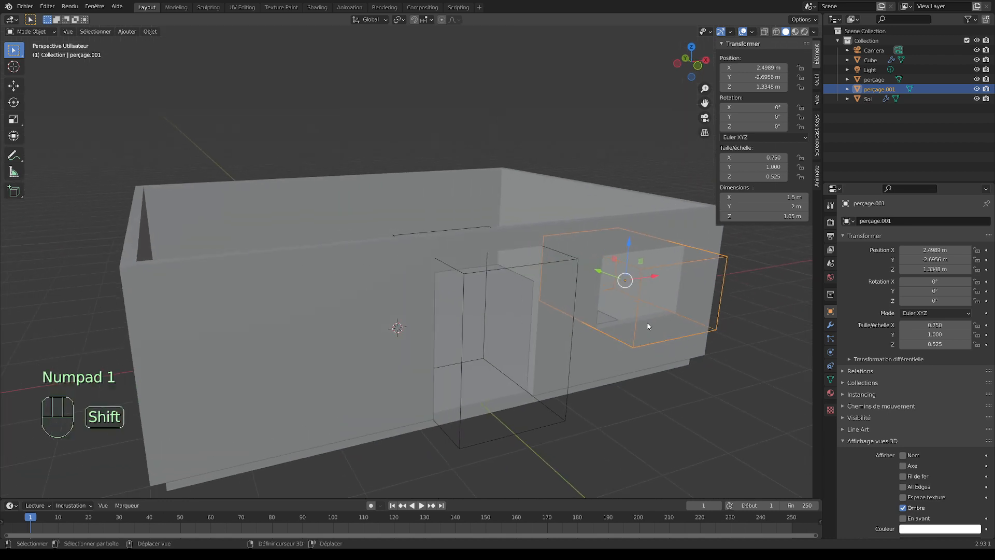
pyautogui.click(831, 325)
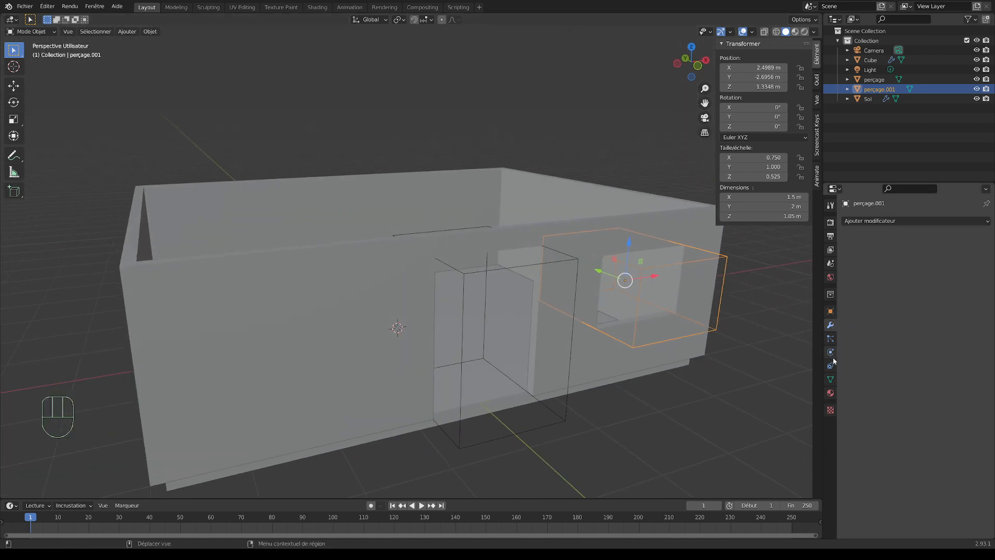
# Select the wall cube again, rename its window Boolean modifier Booléen fenetres and collapse its settings
pyautogui.click(591, 357)
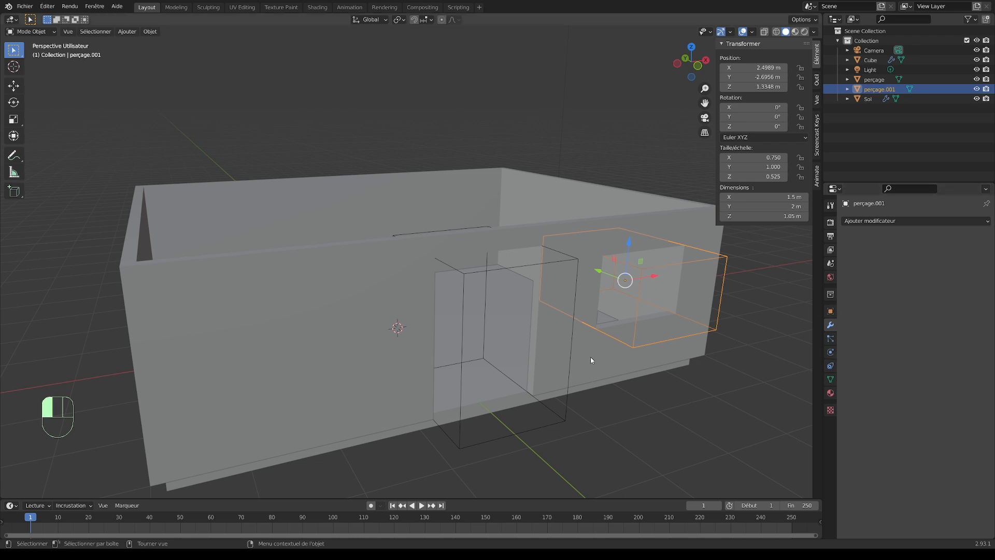
pyautogui.click(911, 264)
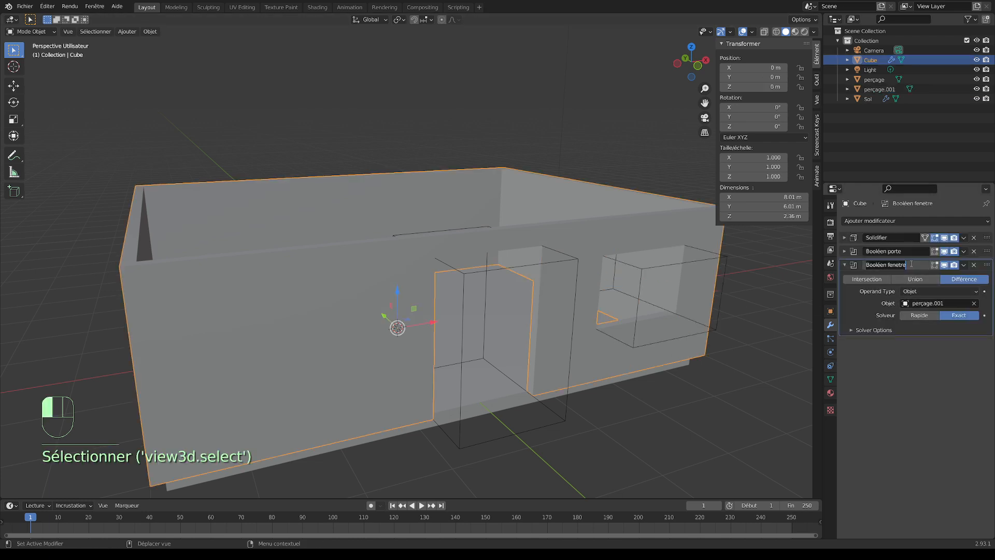
pyautogui.write('s')
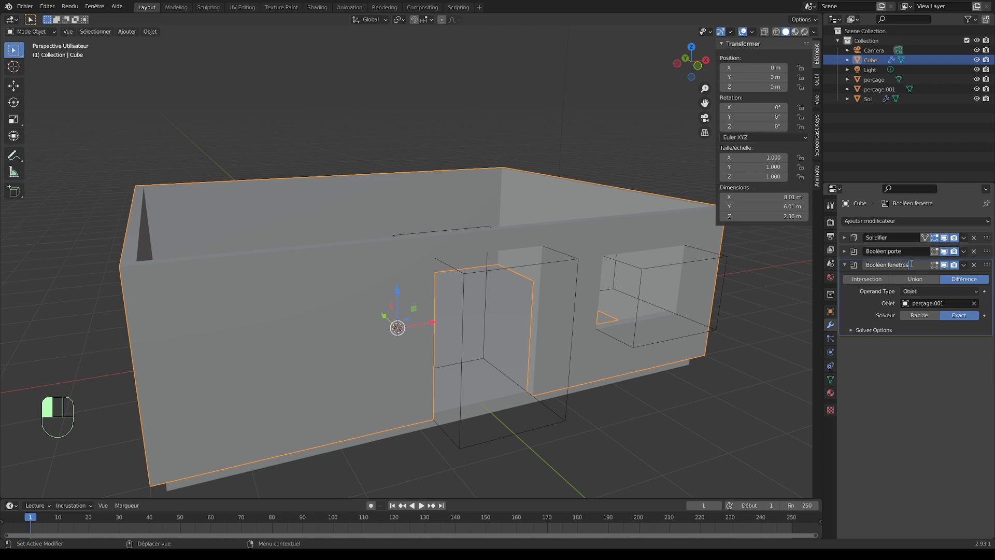
pyautogui.click(895, 276)
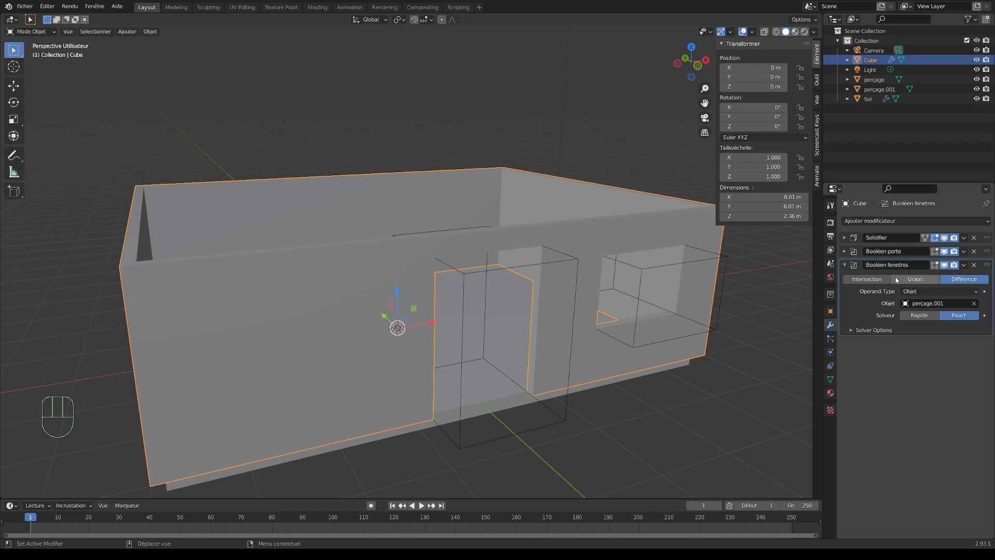
pyautogui.click(844, 264)
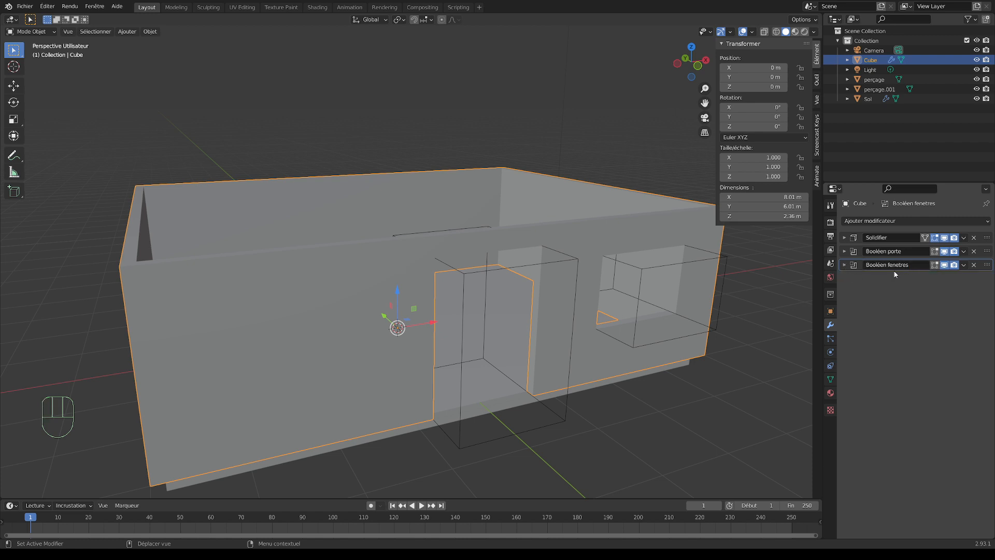
# Select the window cutter perçage.001 and show it in the front orthographic view
pyautogui.moveTo(779, 348); pyautogui.dragTo(762, 347, button='middle')
pyautogui.click(699, 305)
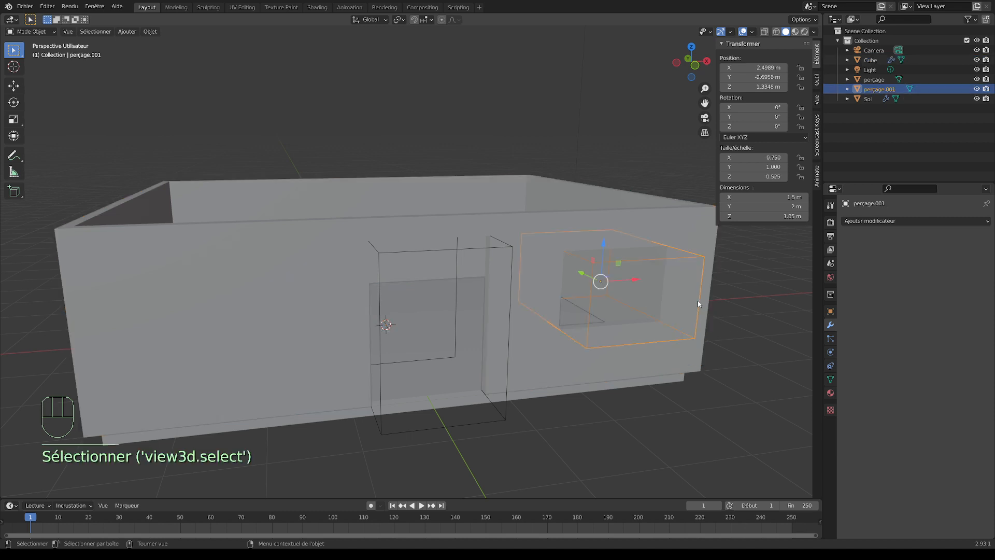
pyautogui.press('KP_1')
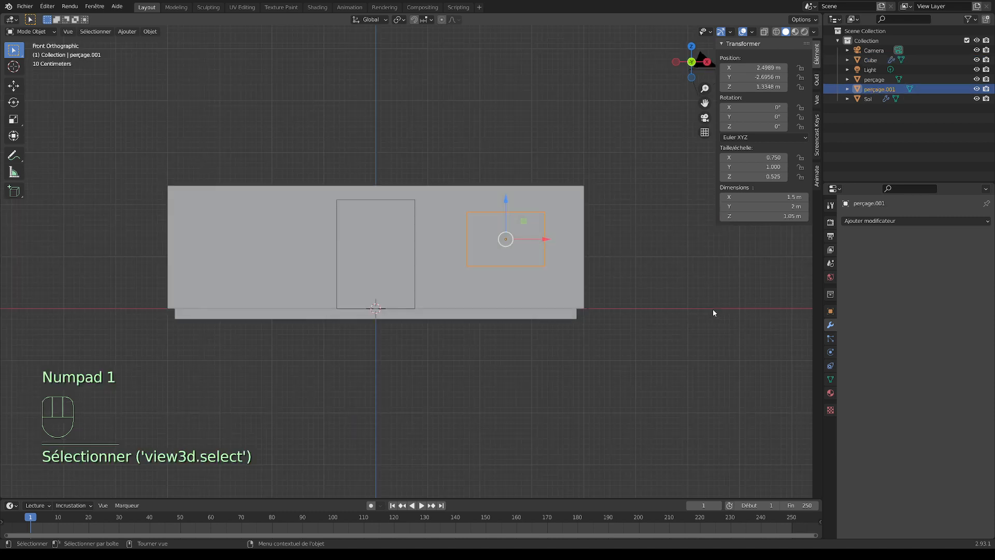
pyautogui.moveTo(713, 309); pyautogui.dragTo(550, 305, button='middle')
pyautogui.press('KP_1')
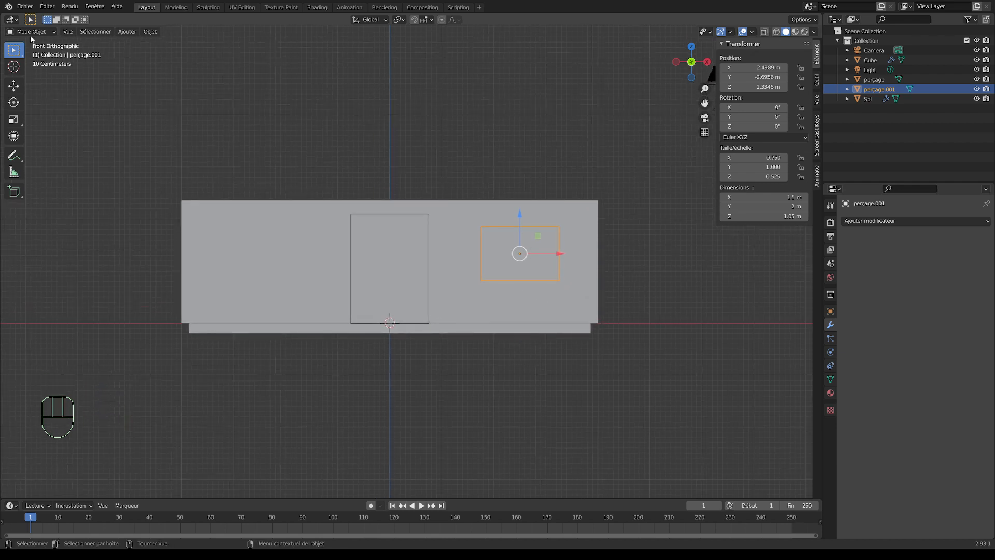
# Try to duplicate and move the window cutter's mesh inside Edit Mode
pyautogui.click(31, 32)
pyautogui.click(31, 51)
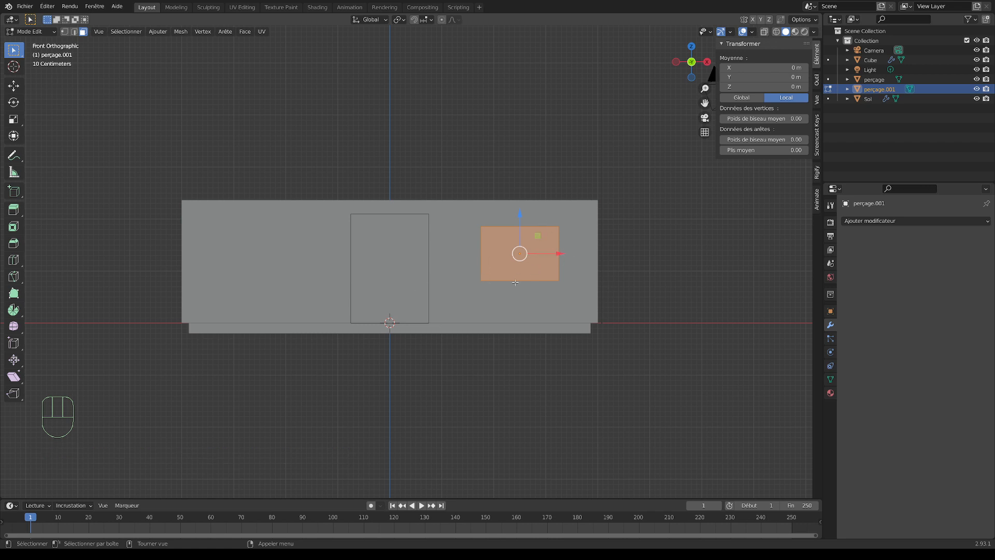
pyautogui.hotkey('shift', 'd')
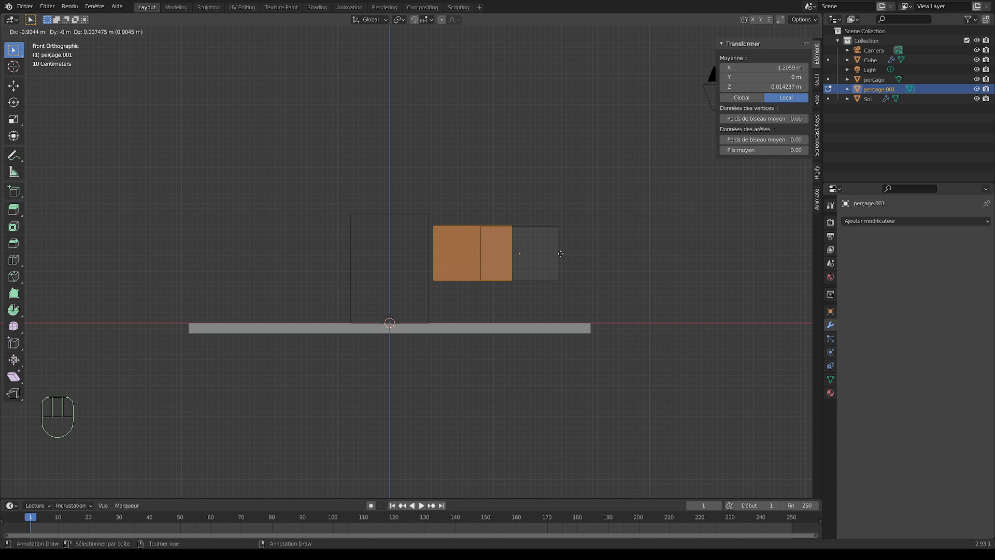
pyautogui.press('g')
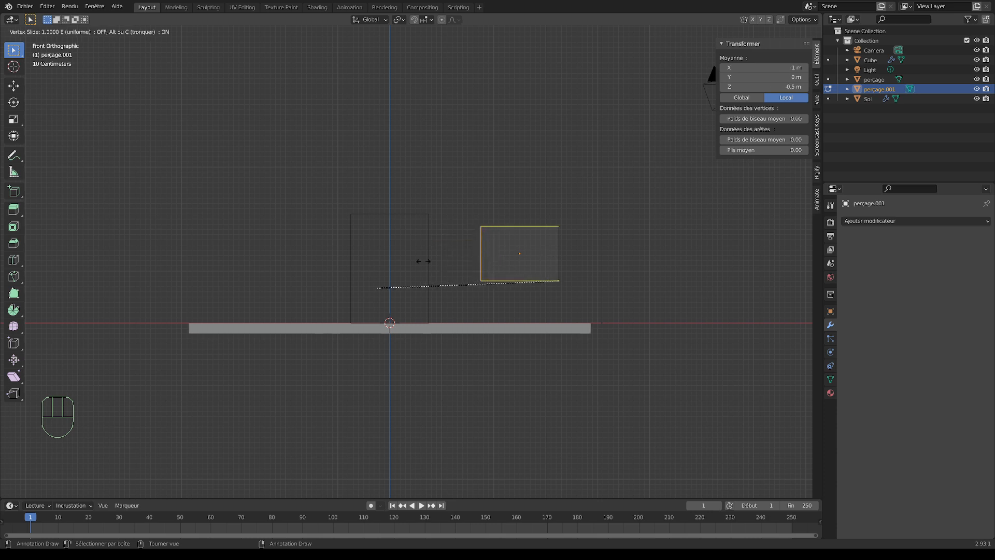
pyautogui.click(378, 287)
pyautogui.moveTo(378, 286); pyautogui.dragTo(435, 287, button='middle')
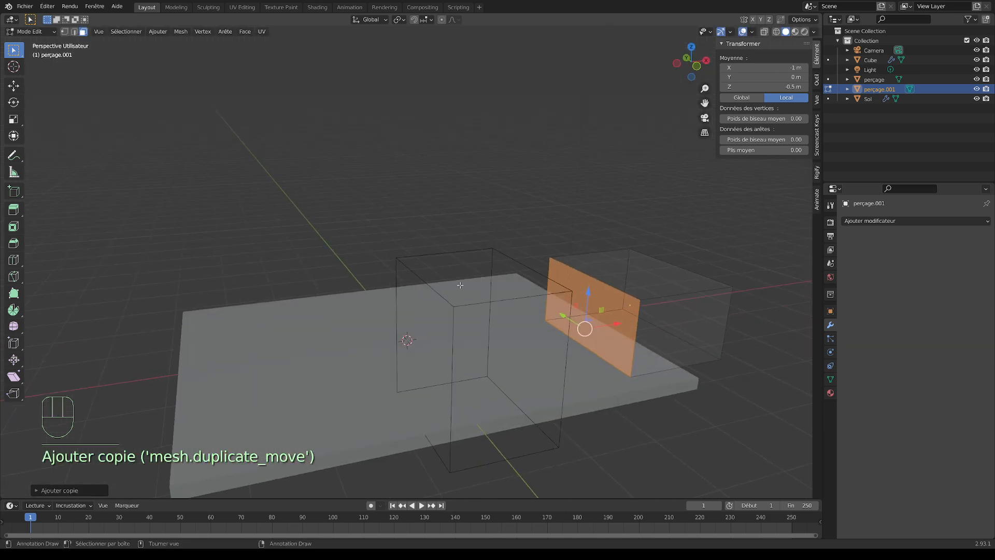
pyautogui.hotkey('ctrl', 'z')
pyautogui.hotkey('ctrl', 'z')
pyautogui.moveTo(506, 285); pyautogui.dragTo(630, 298, button='middle')
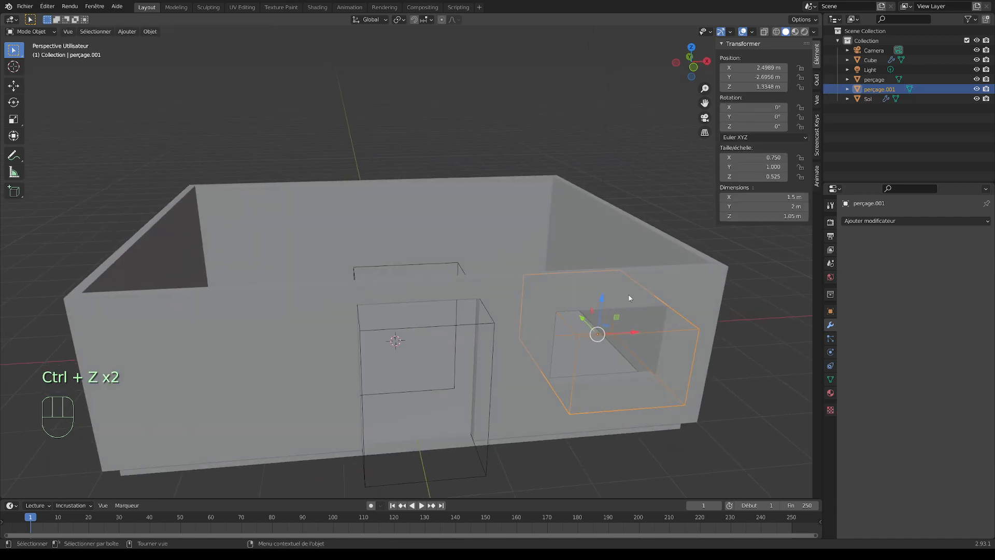
# Duplicate the window cutter as a separate object and place the copy across the door at X about -2.32 m
pyautogui.hotkey('shift', 'd')
pyautogui.rightClick(614, 371)
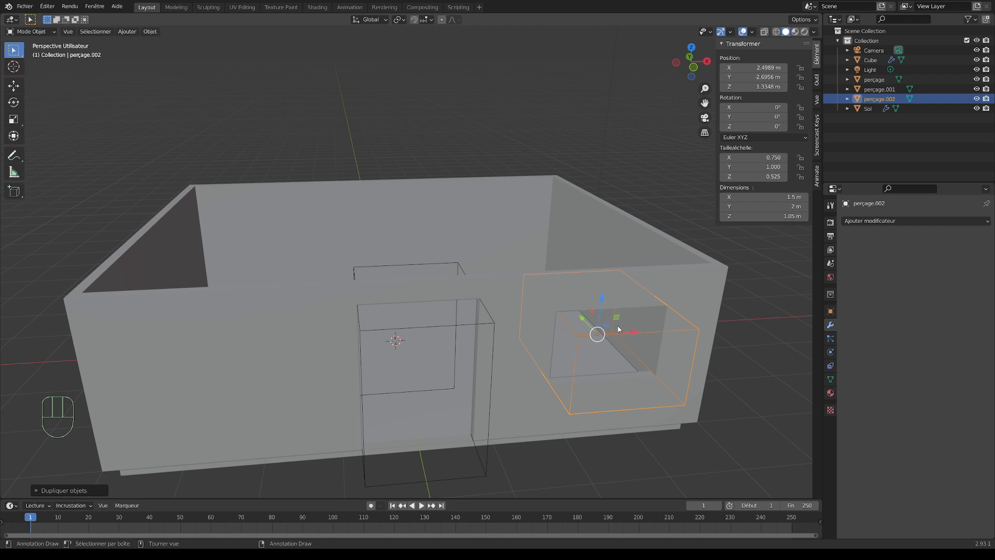
pyautogui.moveTo(634, 331); pyautogui.dragTo(269, 379)
pyautogui.moveTo(318, 374); pyautogui.dragTo(592, 304, button='middle')
pyautogui.press('KP_1')
pyautogui.click(641, 140)
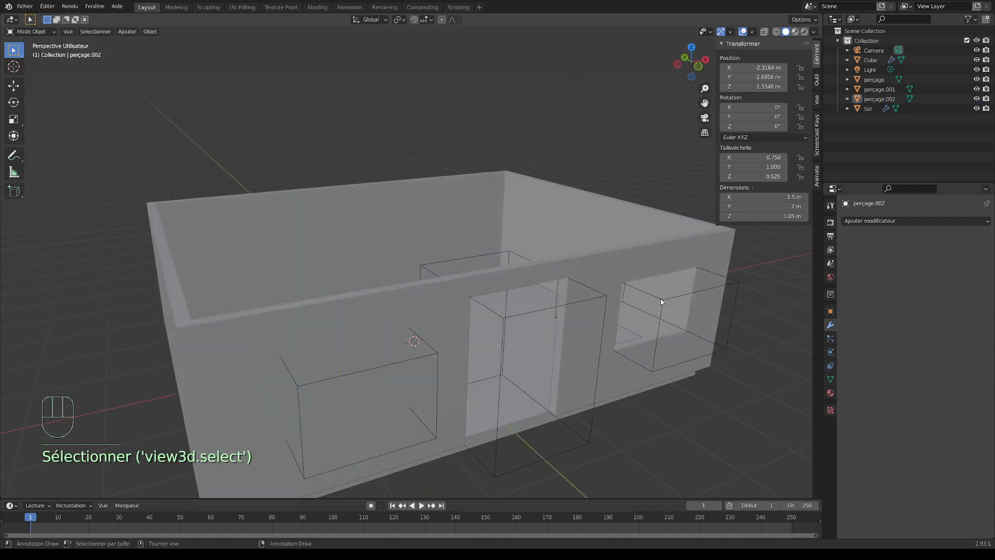
# Compare the two window cutters and delete the separate copy, perçage.002
pyautogui.click(663, 303)
pyautogui.scroll(-2, 571, 322)
pyautogui.moveTo(518, 332); pyautogui.dragTo(474, 354, button='middle')
pyautogui.click(475, 352)
pyautogui.click(596, 288)
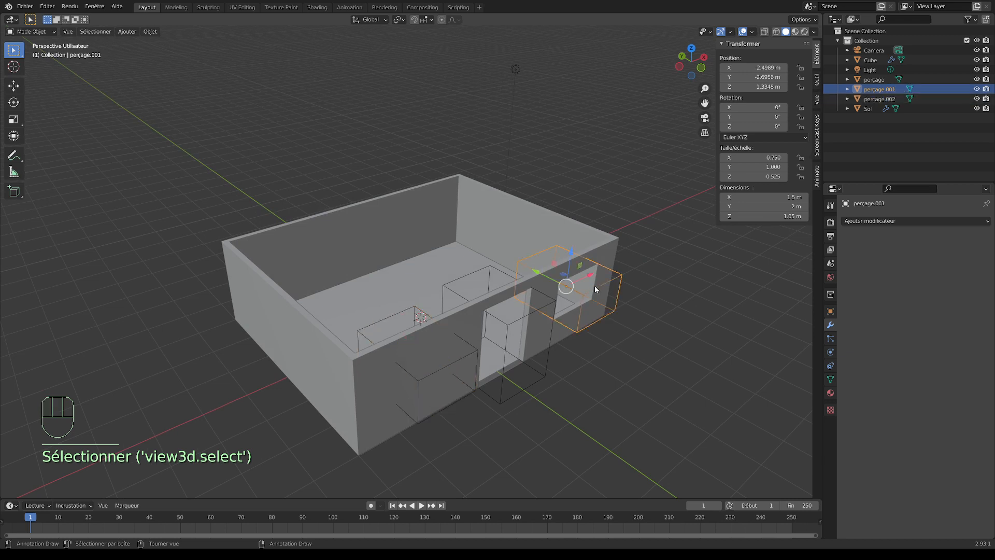
pyautogui.click(479, 344)
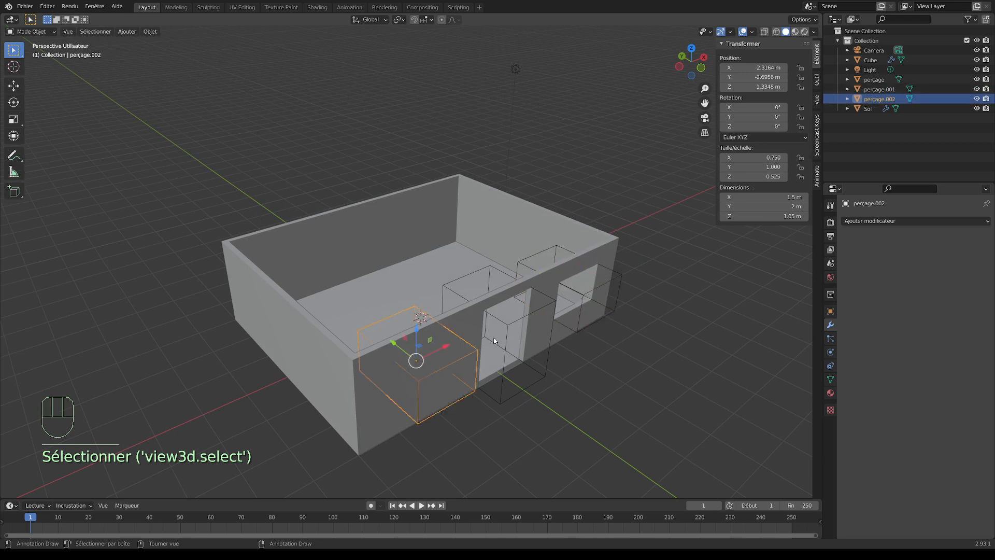
pyautogui.press('Delete')
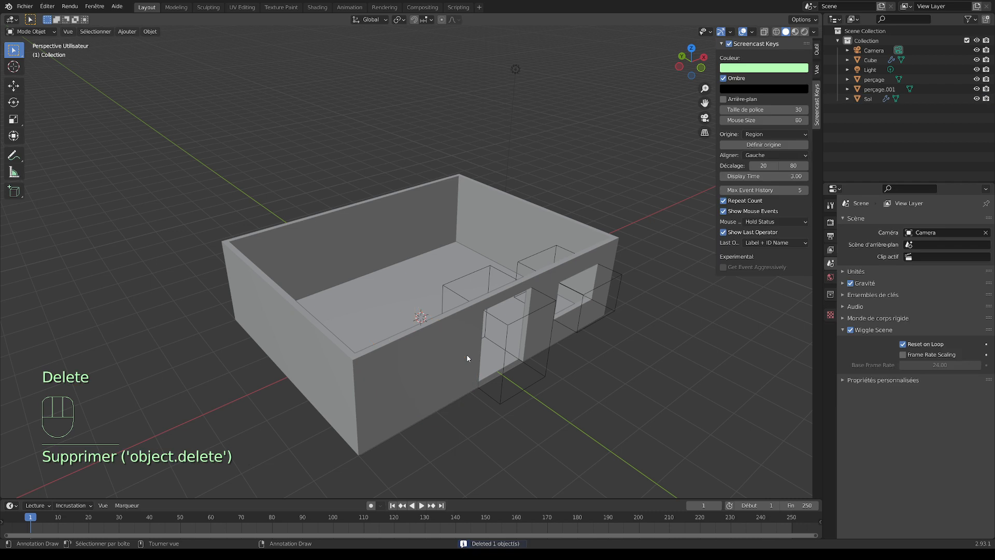
# Duplicate perçage.001's mesh in Edit Mode and move the copy along X to the wall section across the door
pyautogui.click(614, 291)
pyautogui.moveTo(614, 291); pyautogui.dragTo(642, 304, button='middle')
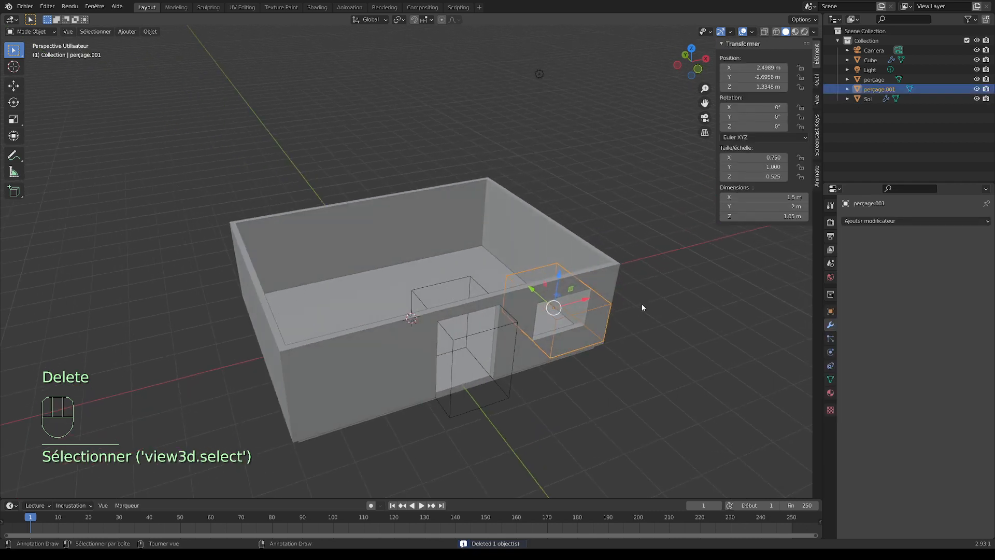
pyautogui.click(31, 31)
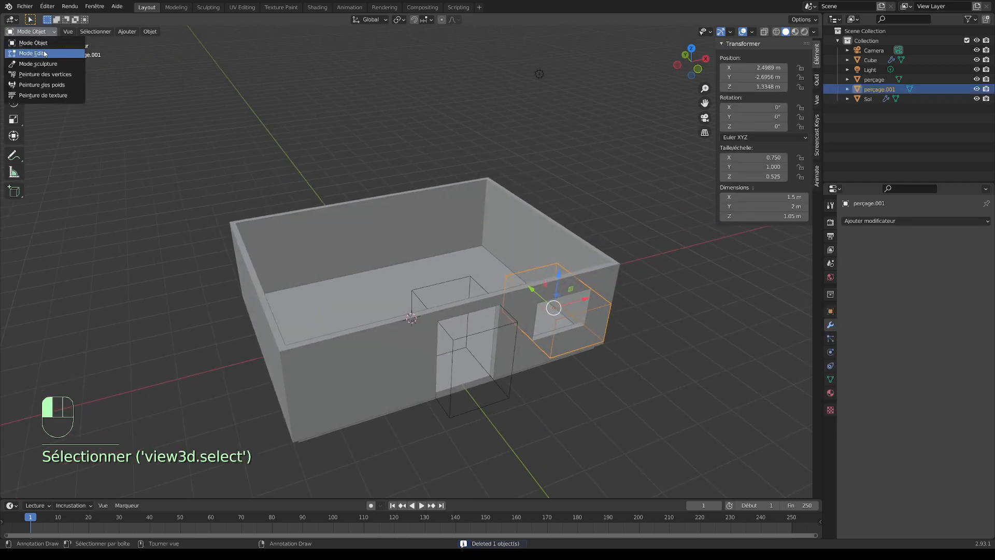
pyautogui.click(31, 47)
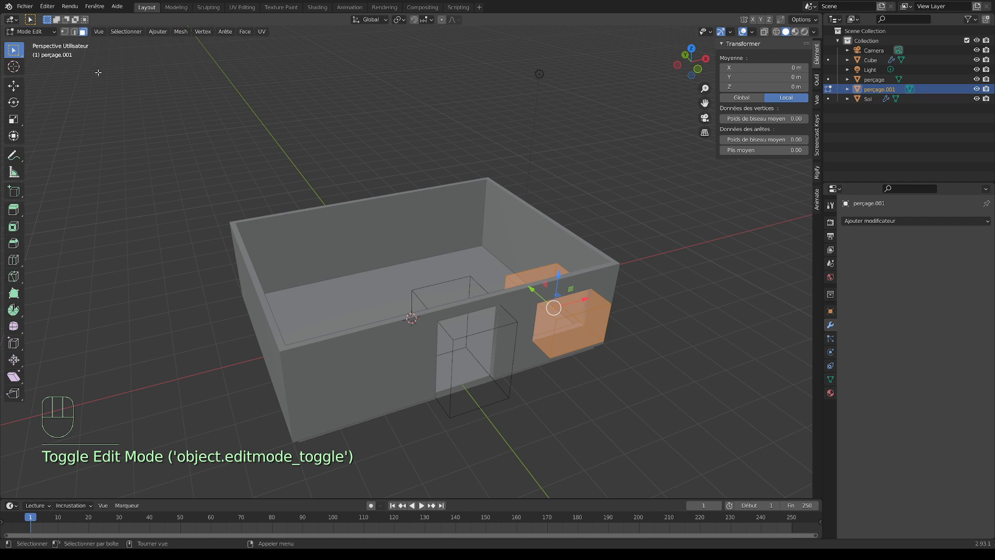
pyautogui.hotkey('shift', 'd')
pyautogui.rightClick(707, 338)
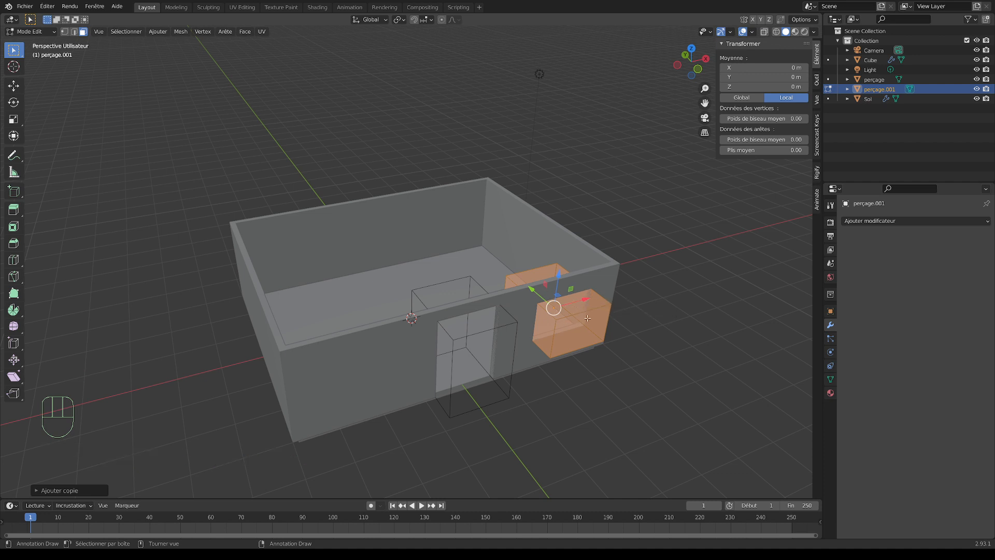
pyautogui.moveTo(587, 300); pyautogui.dragTo(397, 354)
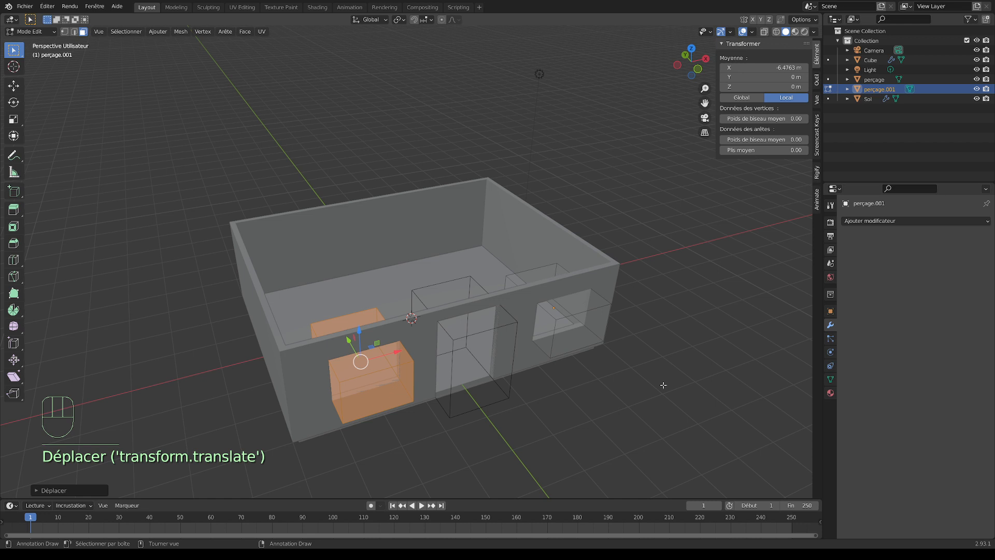
# Fine-tune the duplicated window mesh to a local X of about -6.59 m and return to Object Mode
pyautogui.press('KP_1')
pyautogui.scroll(4, 200, 262)
pyautogui.keyDown('shift'); pyautogui.moveTo(200, 262); pyautogui.dragTo(221, 265, button='middle'); pyautogui.keyUp('shift')
pyautogui.moveTo(262, 258); pyautogui.dragTo(255, 259)
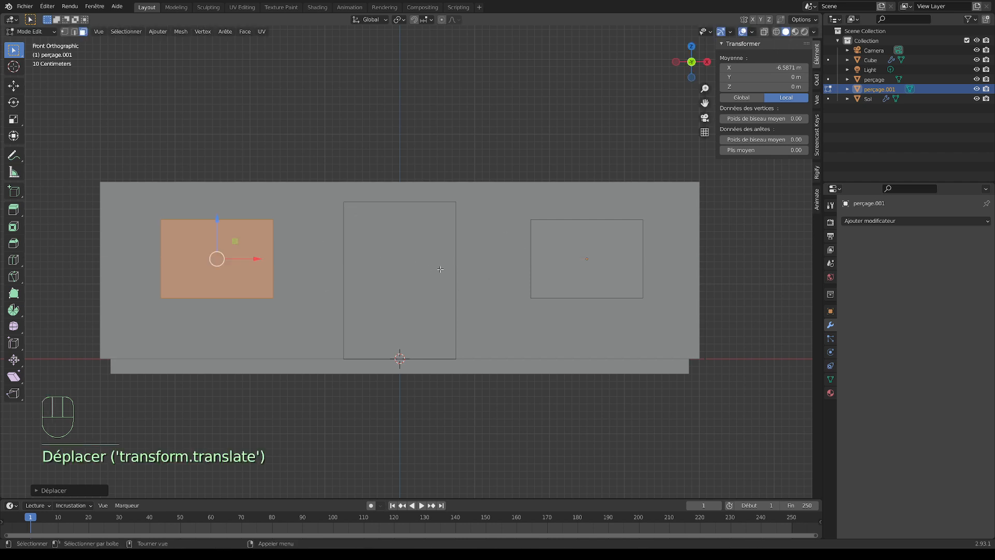
pyautogui.moveTo(429, 221); pyautogui.dragTo(380, 321, button='middle')
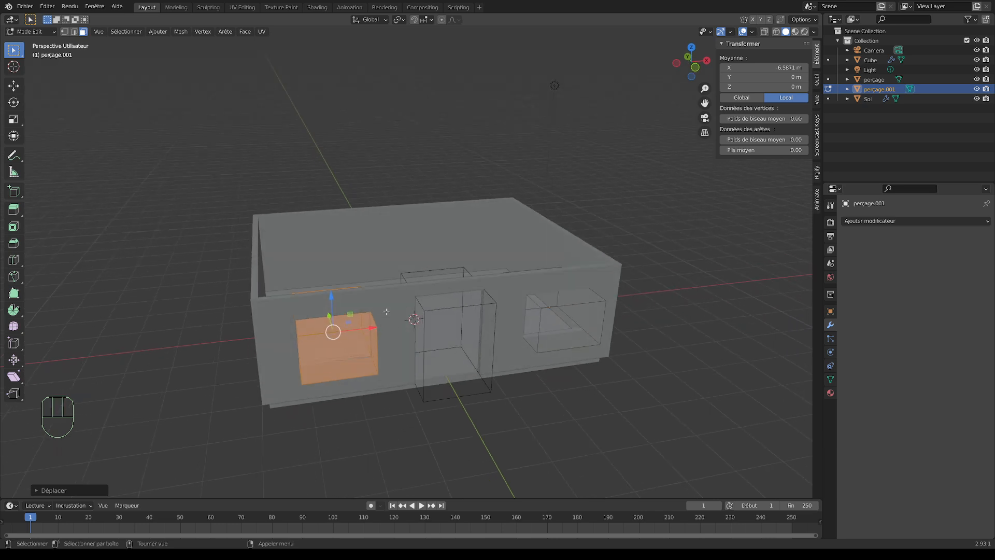
pyautogui.click(35, 32)
pyautogui.click(33, 43)
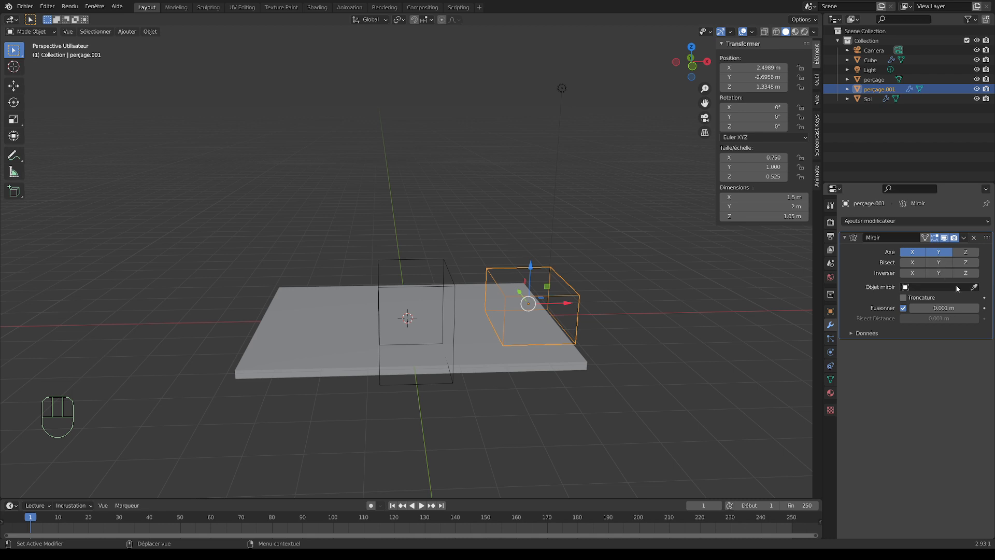
# Set the X position of the window cutter perçage.001 to 0 m
pyautogui.moveTo(788, 310); pyautogui.dragTo(786, 300, button='middle')
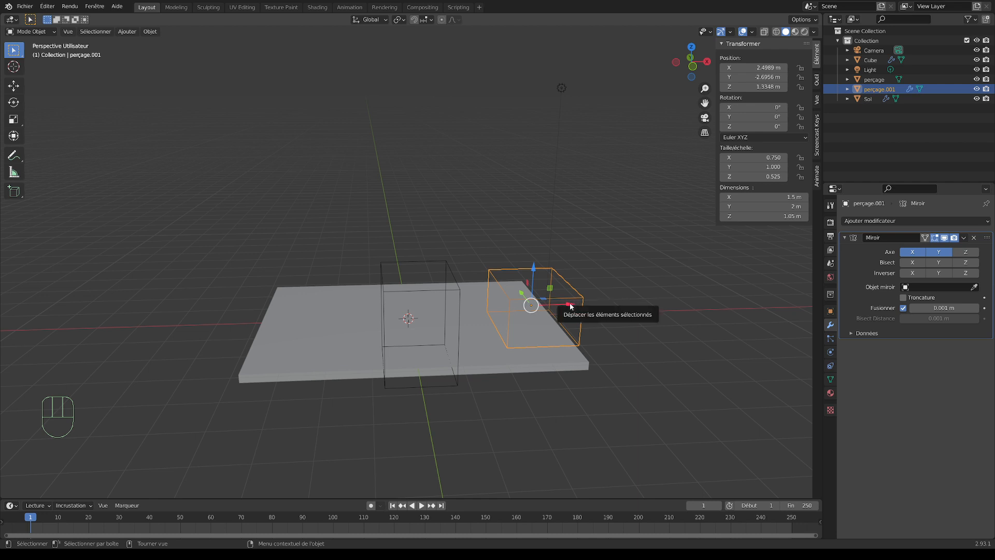
pyautogui.press('KP_1')
pyautogui.scroll(2, 570, 304)
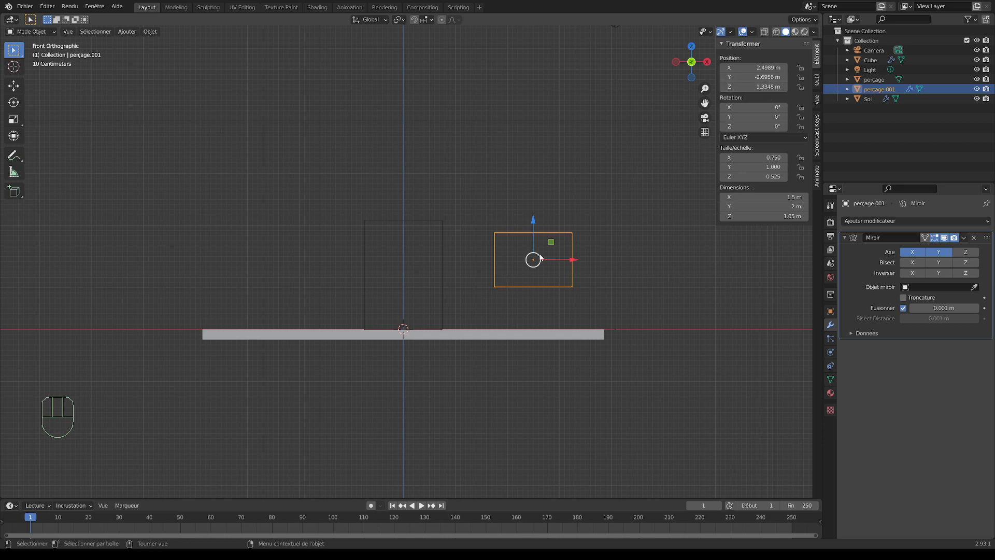
pyautogui.click(750, 68)
pyautogui.write('0')
pyautogui.press('Return')
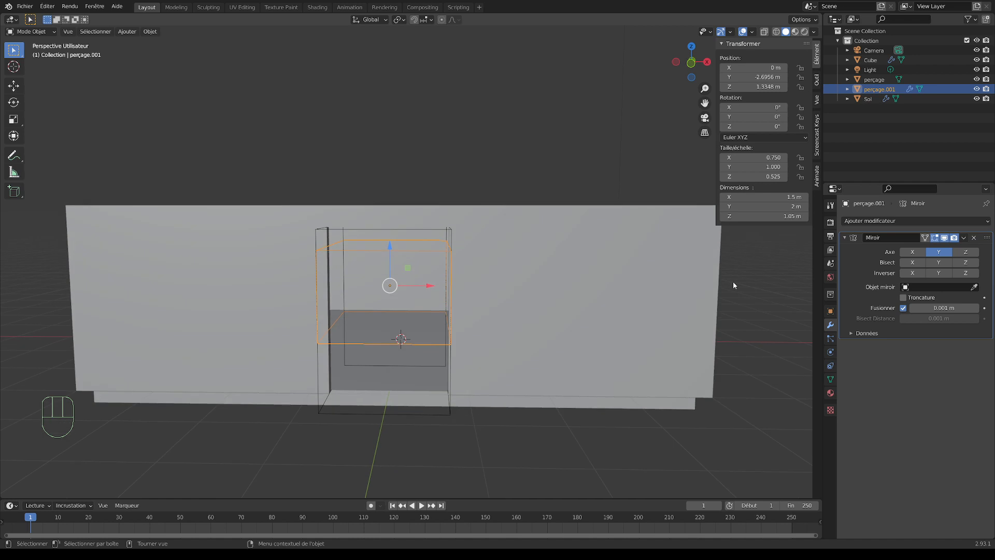
# Try to move the window cutter along X to about 1.35 m in Object Mode
pyautogui.press('KP_1')
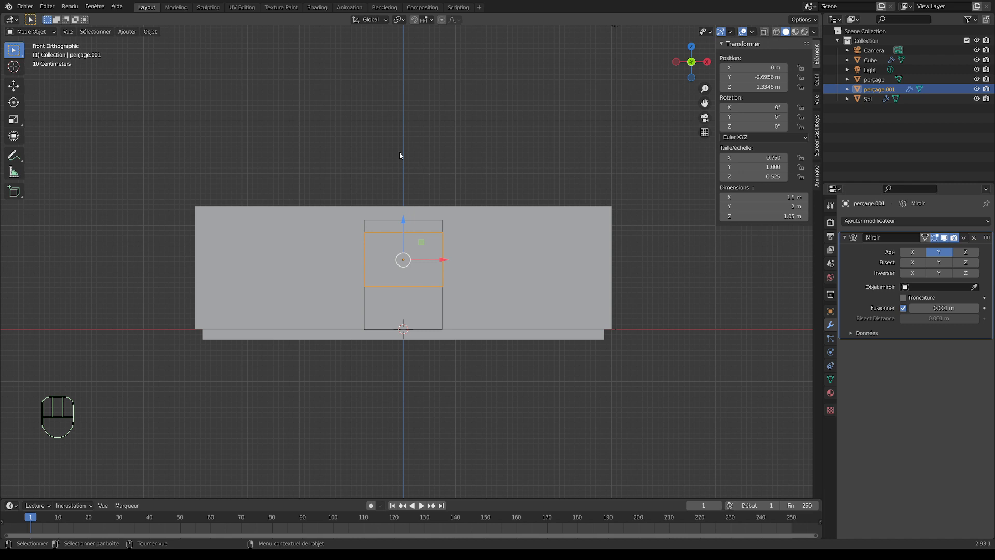
pyautogui.press('Tab')
pyautogui.press('Tab')
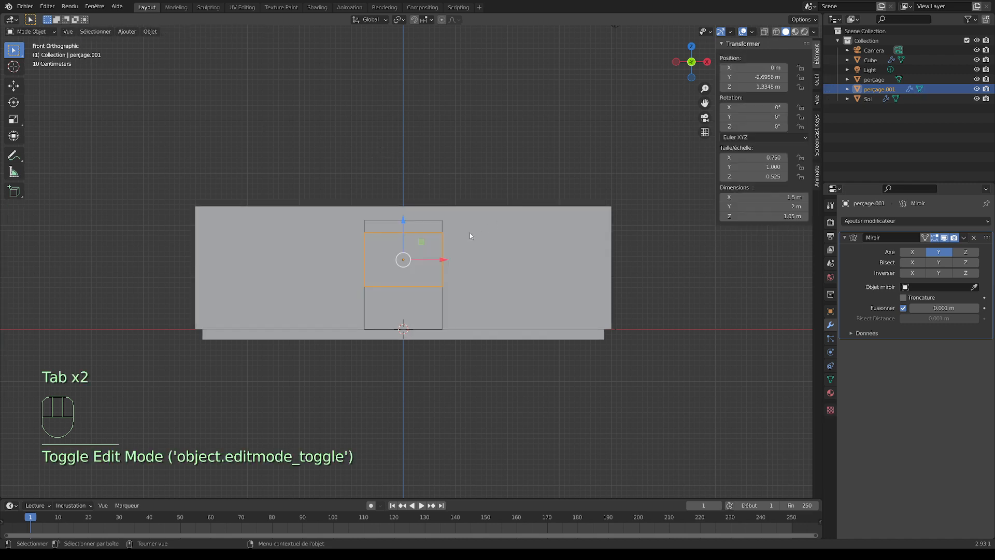
pyautogui.moveTo(443, 260); pyautogui.dragTo(513, 264)
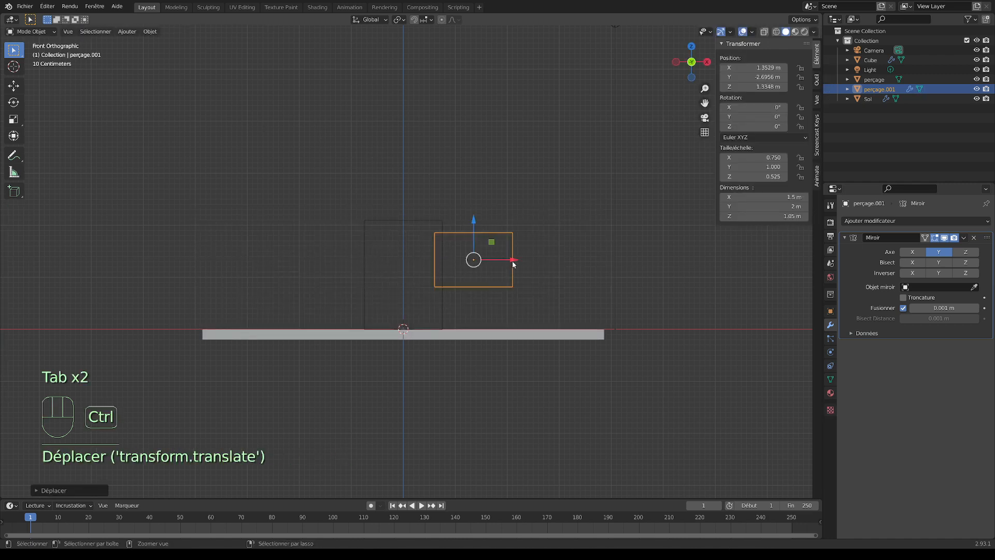
pyautogui.hotkey('ctrl', 'z')
# Move the window cutter's whole mesh along X in Edit Mode to a local X of about 3.28 m, keeping its origin centred
pyautogui.click(31, 31)
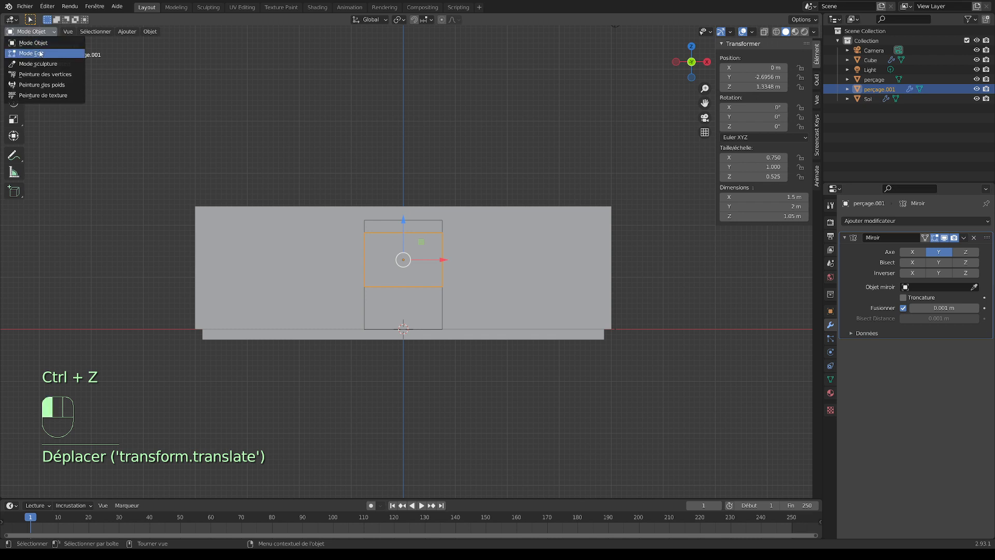
pyautogui.click(40, 53)
pyautogui.press('a')
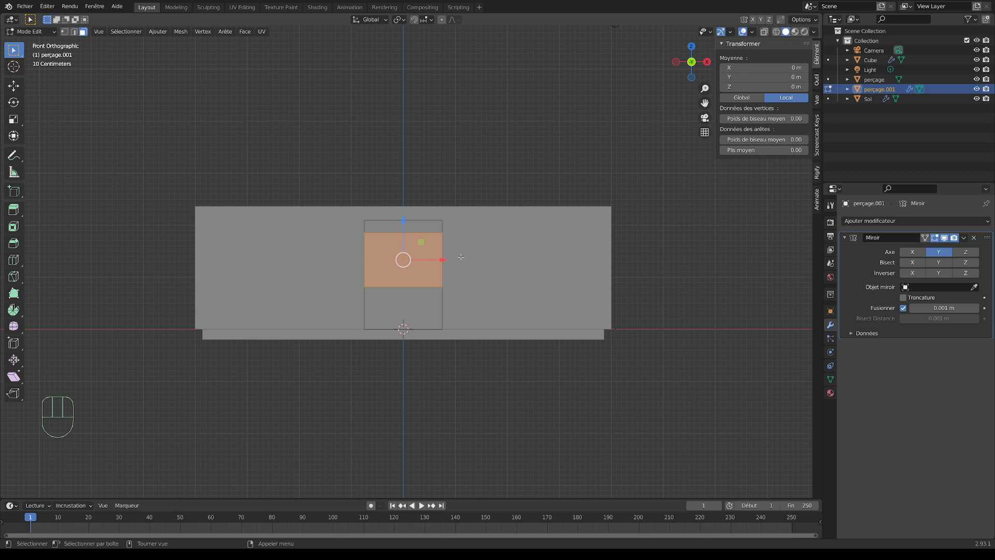
pyautogui.press('g')
pyautogui.press('x')
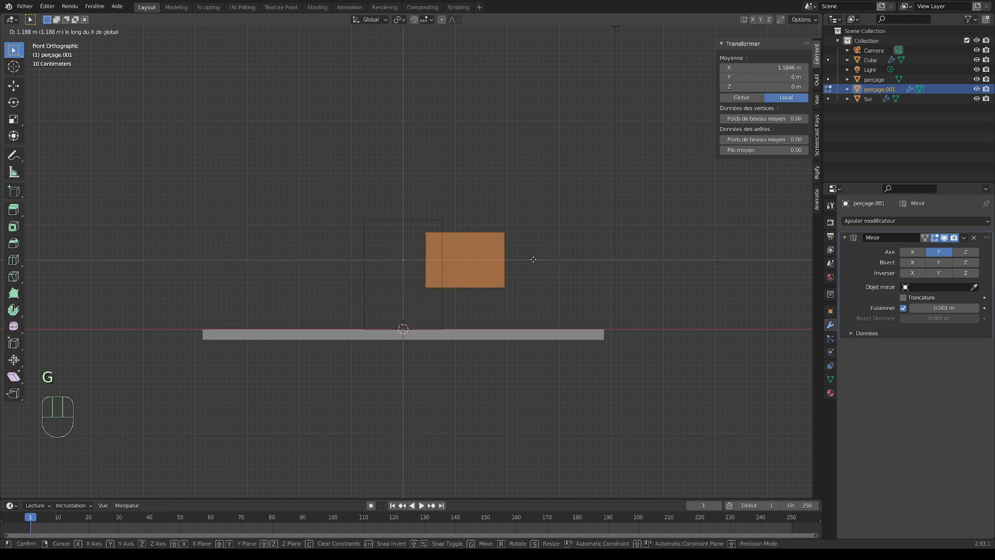
pyautogui.click(588, 262)
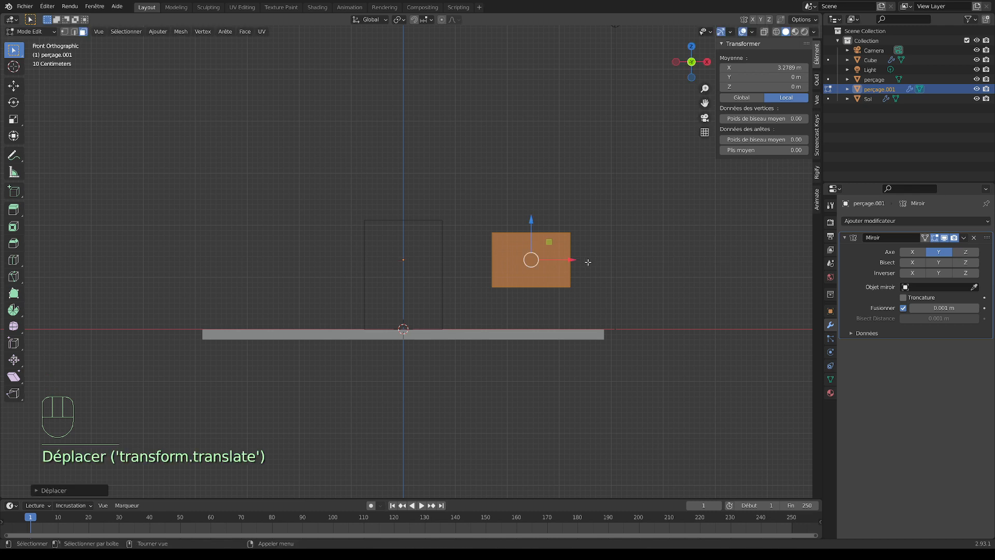
pyautogui.moveTo(525, 223)
pyautogui.mouseDown(button='middle')
pyautogui.moveTo(518, 269)
pyautogui.moveTo(512, 233)
pyautogui.mouseUp(button='middle')
pyautogui.click(30, 31)
pyautogui.click(31, 42)
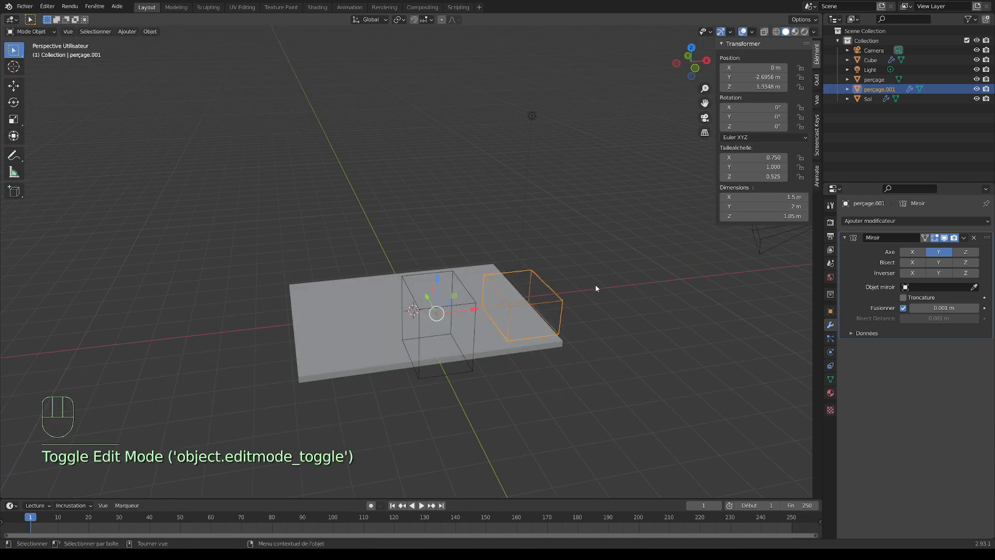
# Set the window cutter's Mirror modifier to the X axis only and deselect the cutter
pyautogui.moveTo(595, 288); pyautogui.dragTo(636, 295, button='middle')
pyautogui.click(452, 363)
pyautogui.click(568, 287)
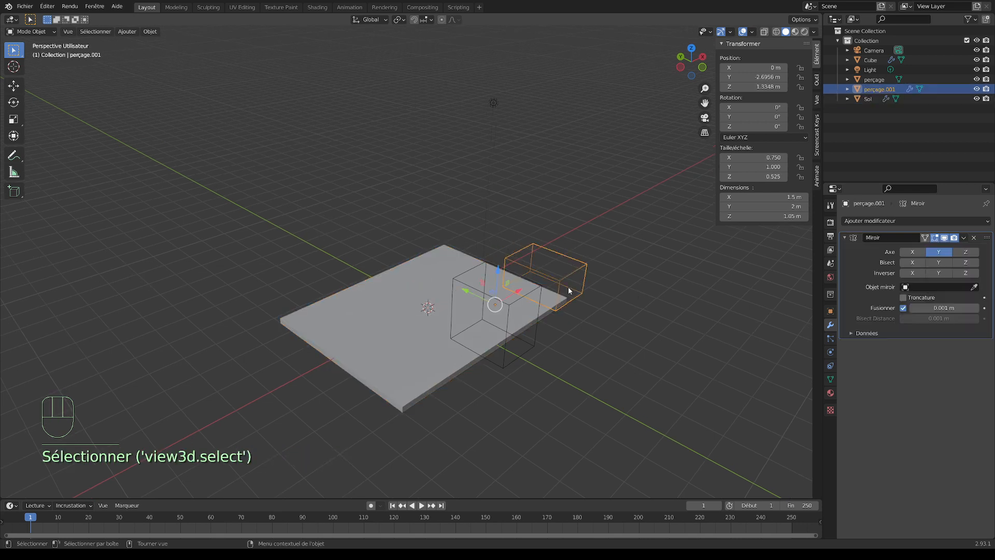
pyautogui.click(920, 252)
pyautogui.click(935, 254)
pyautogui.click(935, 254)
pyautogui.click(933, 254)
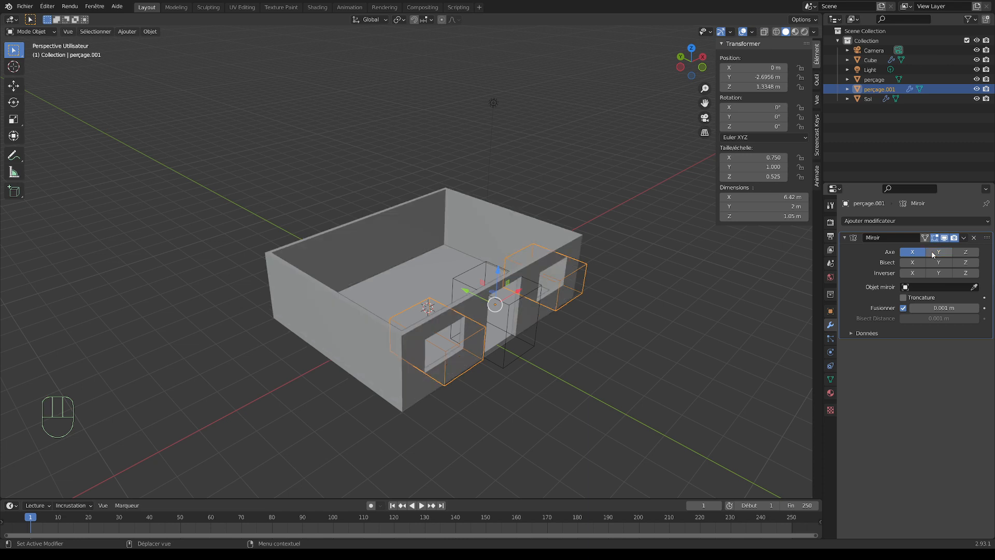
pyautogui.moveTo(679, 322); pyautogui.dragTo(664, 291, button='middle')
pyautogui.scroll(3, 519, 300)
pyautogui.moveTo(521, 302); pyautogui.dragTo(467, 291, button='middle')
pyautogui.click(631, 361)
pyautogui.moveTo(631, 361); pyautogui.dragTo(622, 393, button='middle')
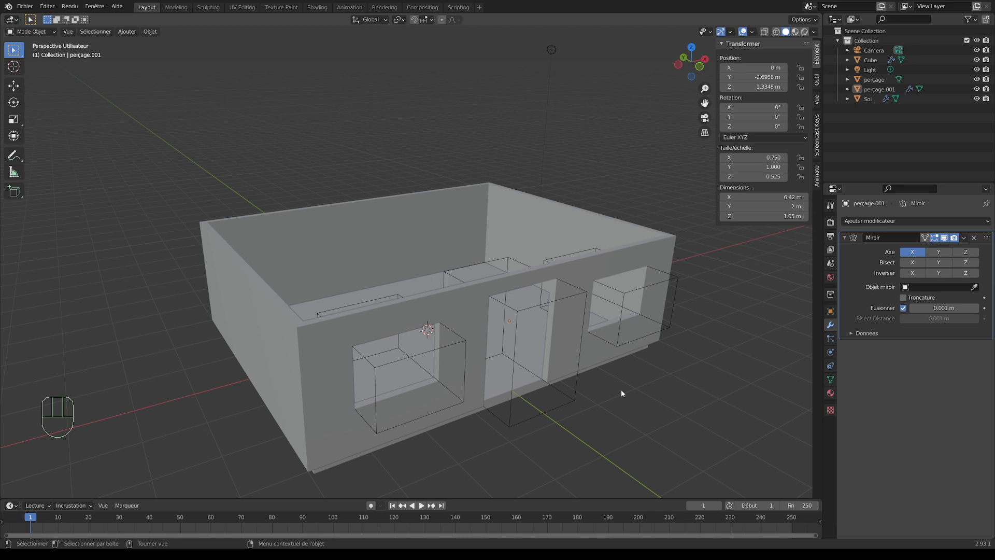
# Select the window cutter and set the floor Sol as its Mirror modifier's mirror object
pyautogui.moveTo(624, 334)
pyautogui.mouseDown(button='middle')
pyautogui.moveTo(606, 333)
pyautogui.moveTo(629, 344)
pyautogui.moveTo(617, 350)
pyautogui.mouseUp(button='middle')
pyautogui.click(567, 357)
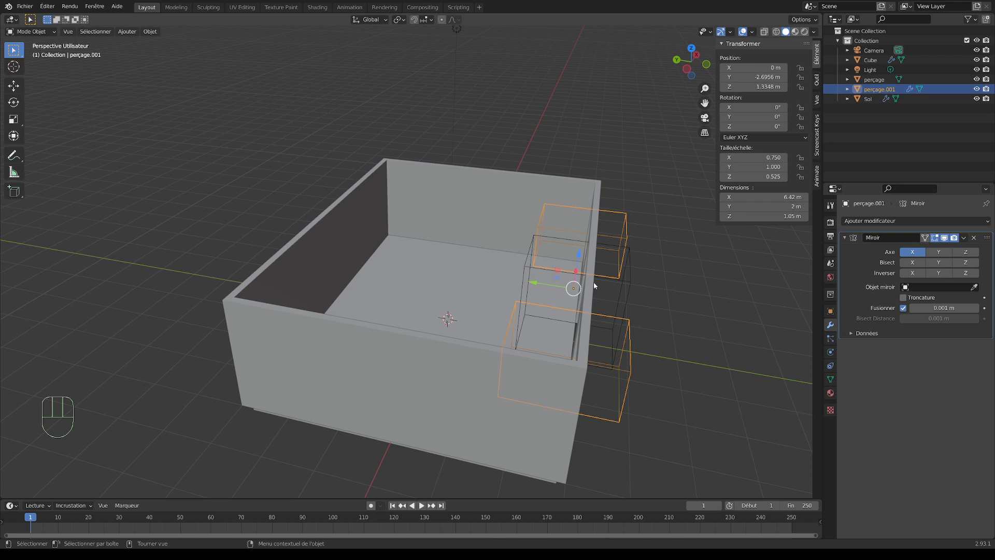
pyautogui.moveTo(594, 286); pyautogui.dragTo(596, 295, button='middle')
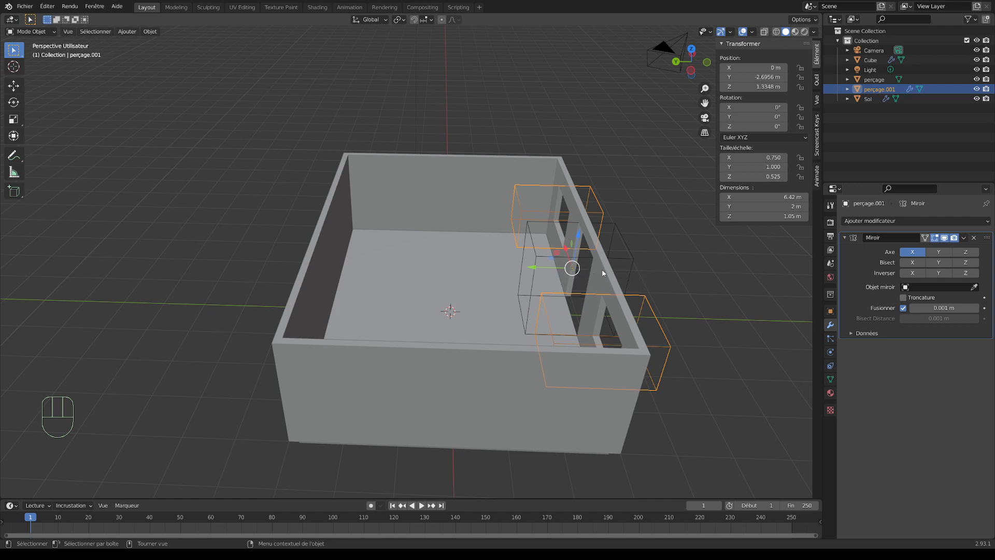
pyautogui.moveTo(522, 301); pyautogui.dragTo(471, 303, button='middle')
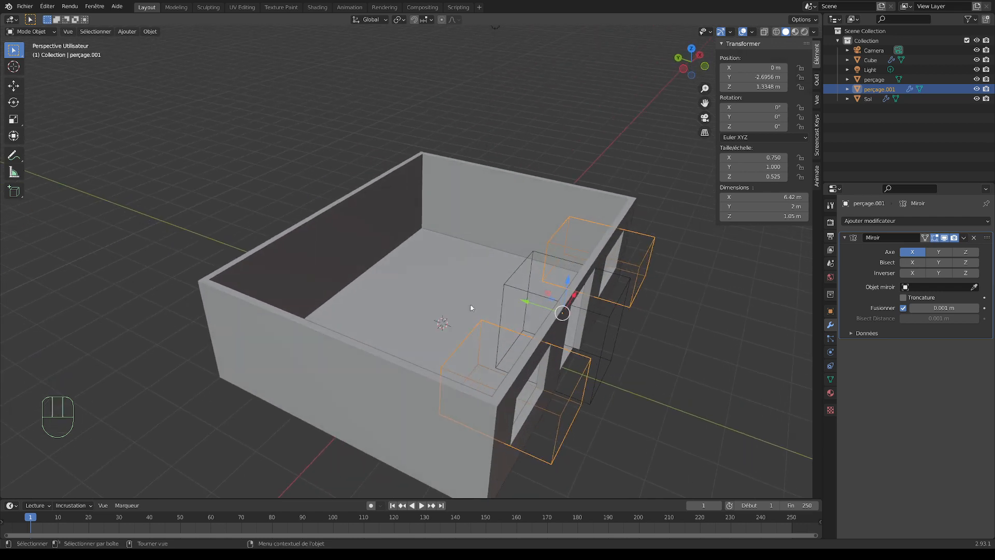
pyautogui.click(974, 287)
pyautogui.click(453, 301)
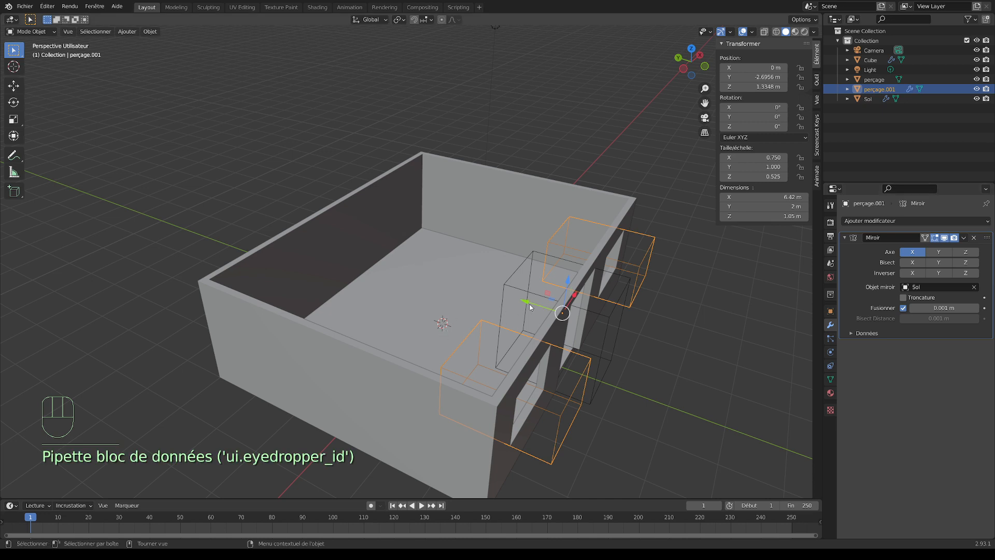
# Enable the Y axis in the window cutter's Mirror modifier so the opposite wall also gets window openings
pyautogui.moveTo(530, 307); pyautogui.dragTo(498, 308, button='middle')
pyautogui.click(937, 253)
pyautogui.click(937, 251)
pyautogui.click(937, 252)
pyautogui.moveTo(653, 300); pyautogui.dragTo(448, 306, button='middle')
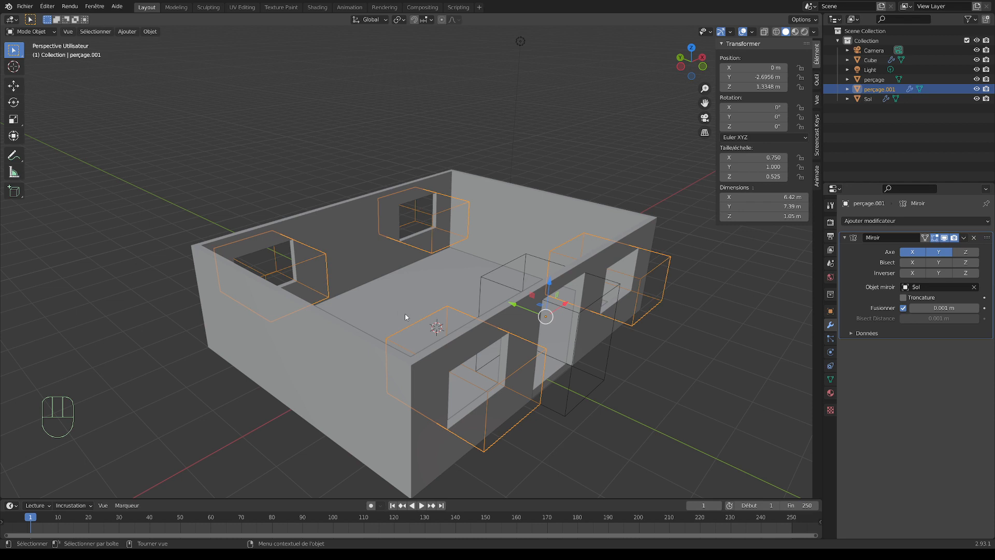
pyautogui.moveTo(544, 341); pyautogui.dragTo(518, 363, button='middle')
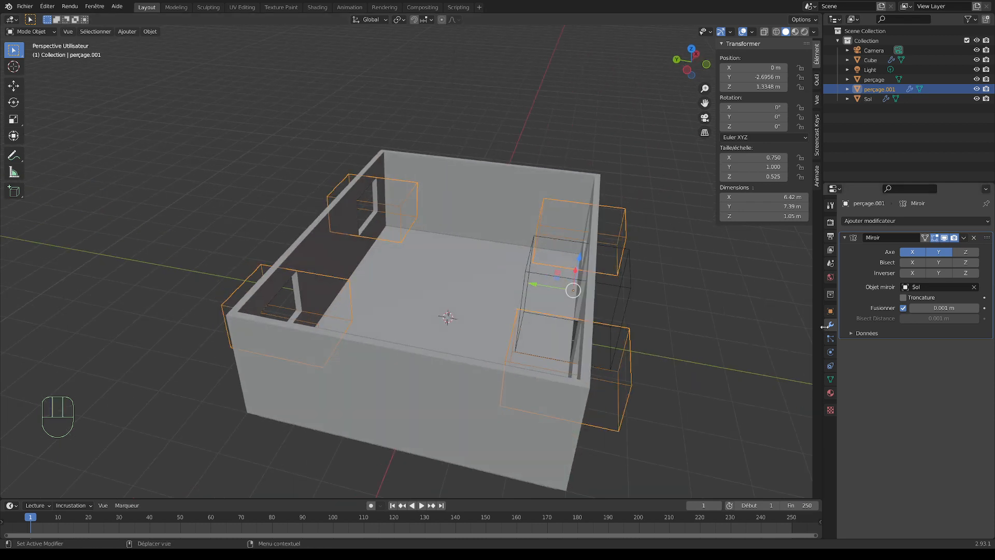
pyautogui.moveTo(474, 308); pyautogui.dragTo(451, 317, button='middle')
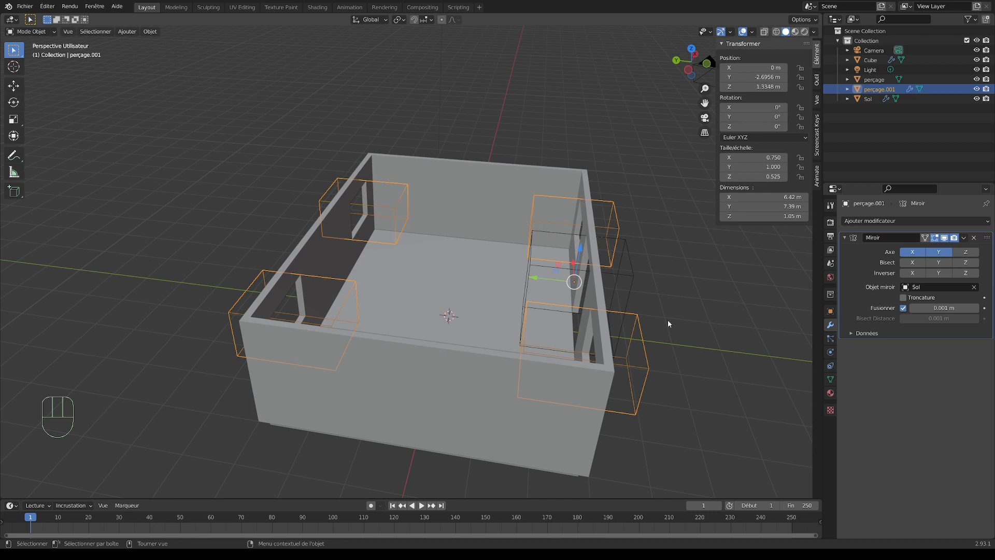
pyautogui.moveTo(668, 321); pyautogui.dragTo(606, 281, button='middle')
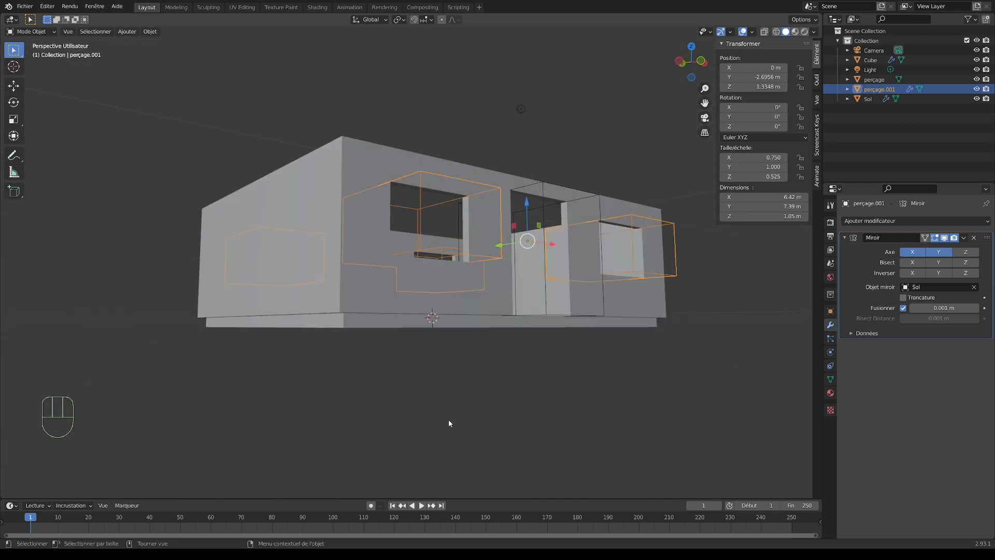
# Try mirroring the window cutter along the Z axis as well, and switch that axis off again
pyautogui.click(959, 252)
pyautogui.click(959, 253)
pyautogui.moveTo(685, 327); pyautogui.dragTo(452, 201, button='middle')
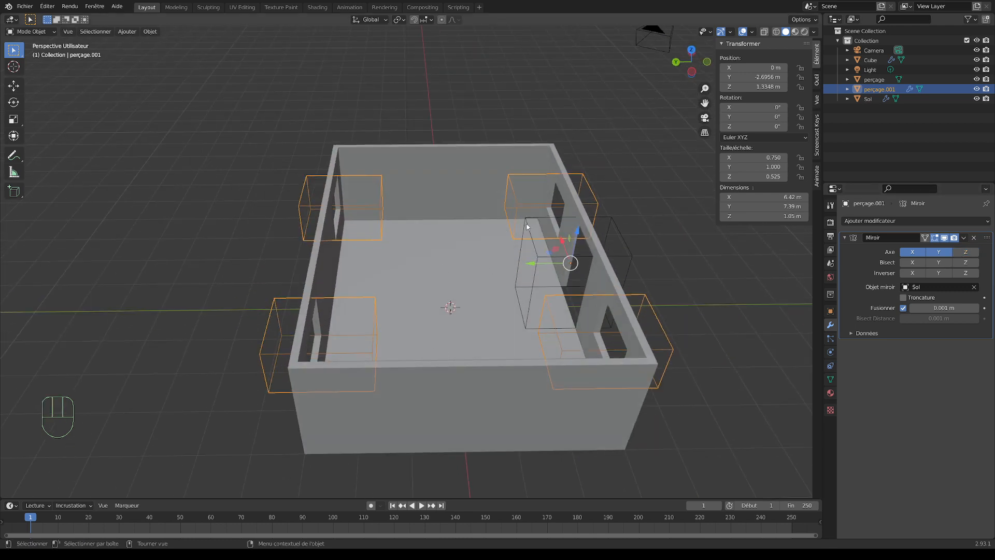
pyautogui.moveTo(335, 240); pyautogui.dragTo(582, 269, button='middle')
# Deselect the window cutter and collapse its Mirror modifier's settings
pyautogui.click(676, 362)
pyautogui.moveTo(676, 363); pyautogui.dragTo(545, 430, button='middle')
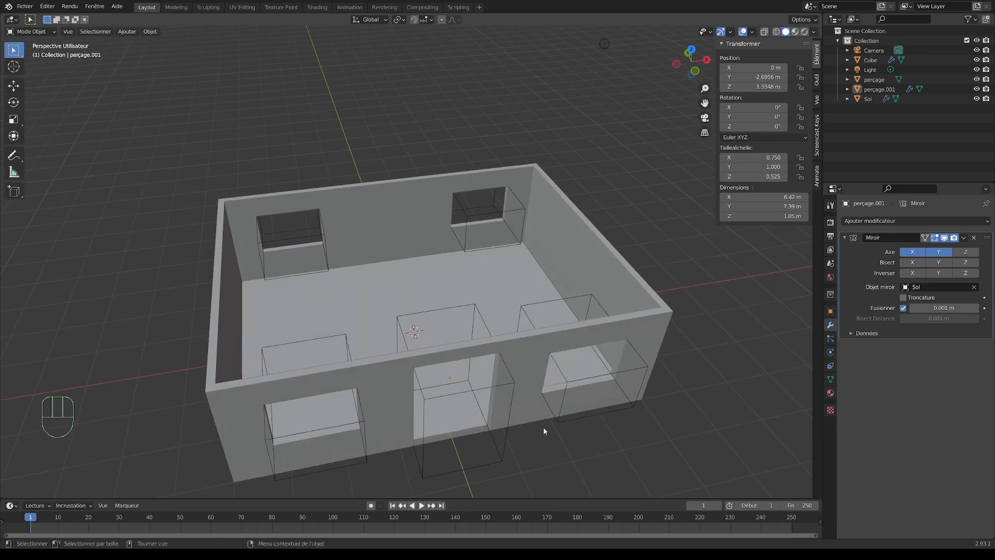
pyautogui.click(845, 238)
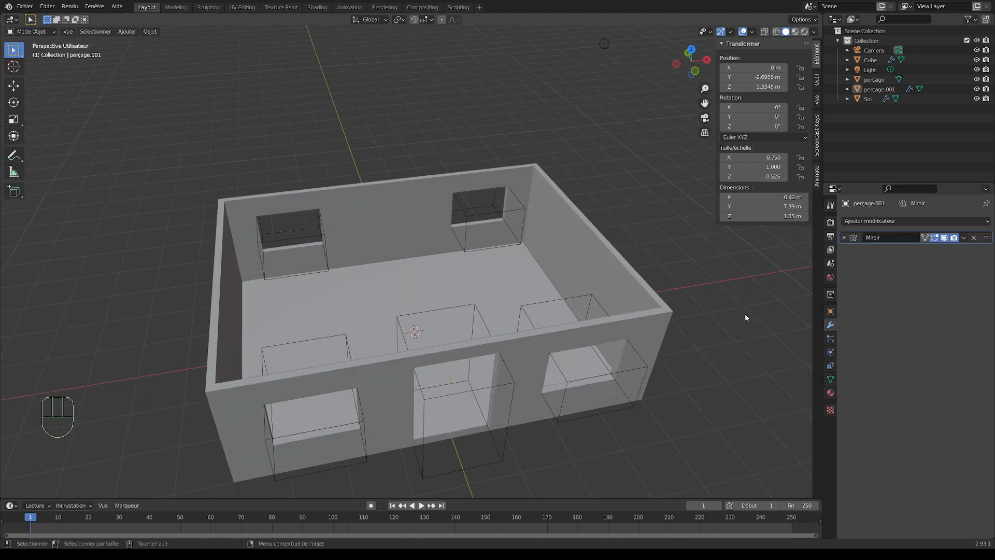
pyautogui.click(644, 382)
pyautogui.moveTo(718, 368); pyautogui.dragTo(722, 348, button='middle')
pyautogui.click(719, 348)
pyautogui.scroll(-2, 654, 357)
pyautogui.moveTo(644, 358)
pyautogui.mouseDown(button='middle')
pyautogui.moveTo(664, 357)
pyautogui.moveTo(644, 359)
pyautogui.mouseUp(button='middle')
pyautogui.scroll(2, 645, 359)
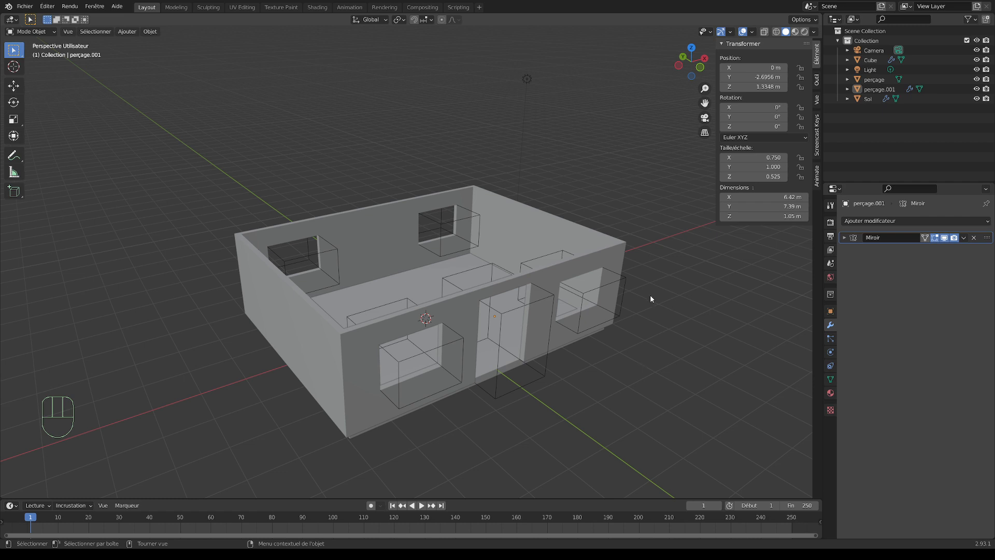
pyautogui.moveTo(549, 302)
pyautogui.mouseDown(button='middle')
pyautogui.moveTo(554, 243)
pyautogui.moveTo(560, 306)
pyautogui.moveTo(586, 320)
pyautogui.moveTo(559, 295)
pyautogui.mouseUp(button='middle')
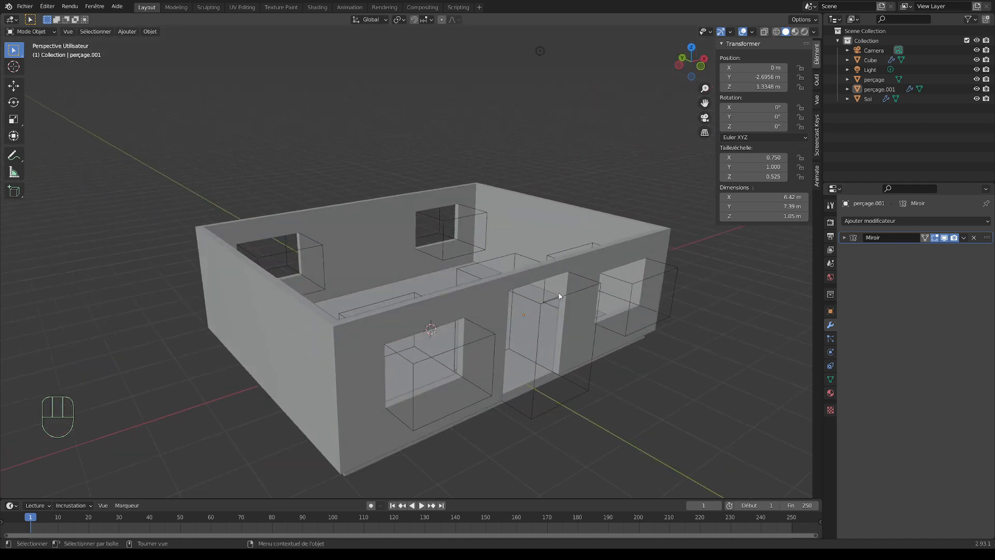
# Add an Array (Tableau) modifier to the walls object Cube and set its relative offset factor X to 0
pyautogui.click(597, 263)
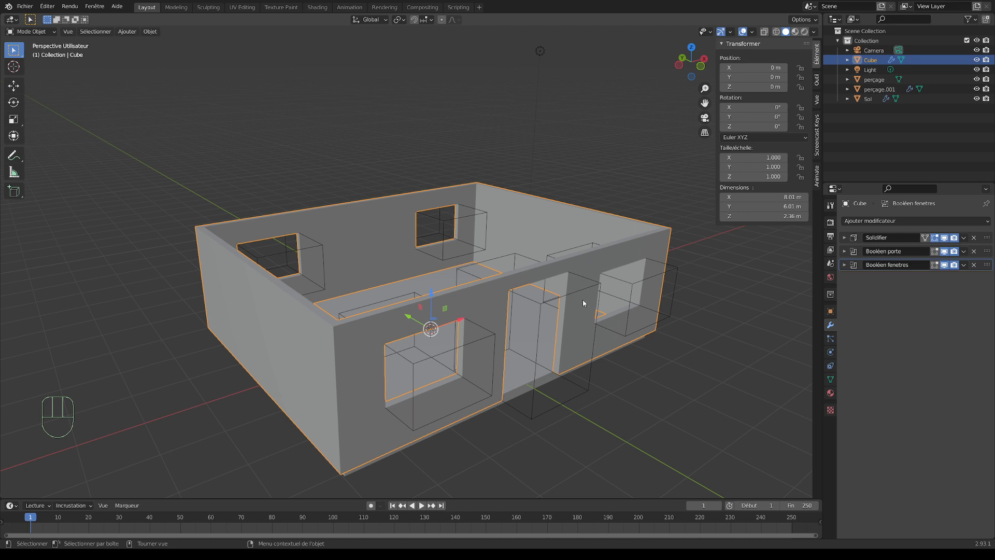
pyautogui.scroll(-2, 616, 296)
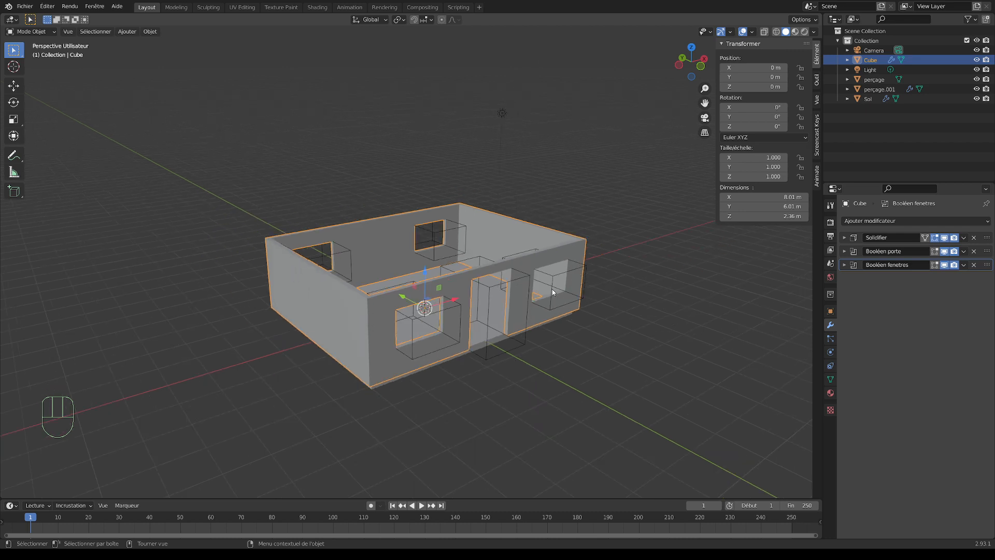
pyautogui.click(873, 223)
pyautogui.click(756, 249)
pyautogui.moveTo(703, 291); pyautogui.dragTo(510, 336, button='middle')
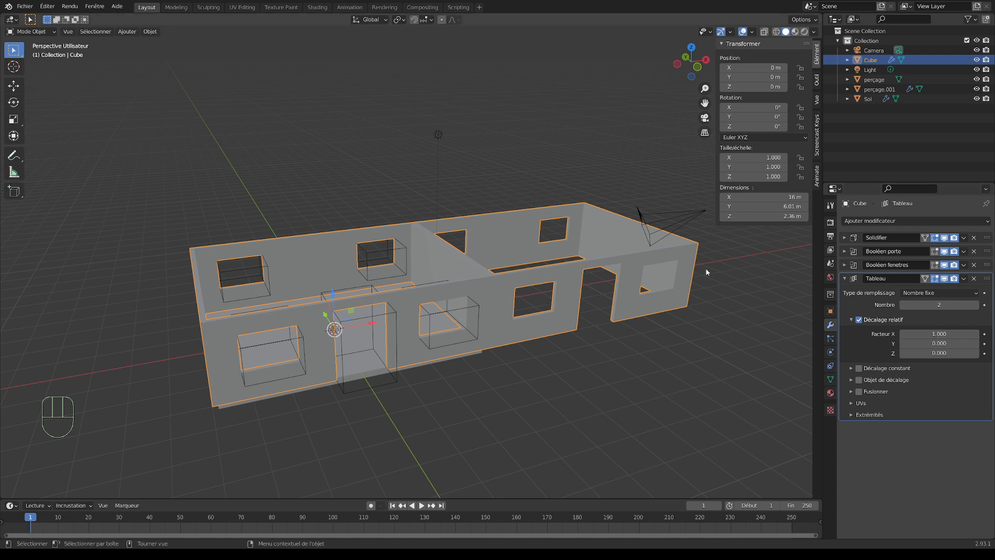
pyautogui.moveTo(725, 270); pyautogui.dragTo(716, 305, button='middle')
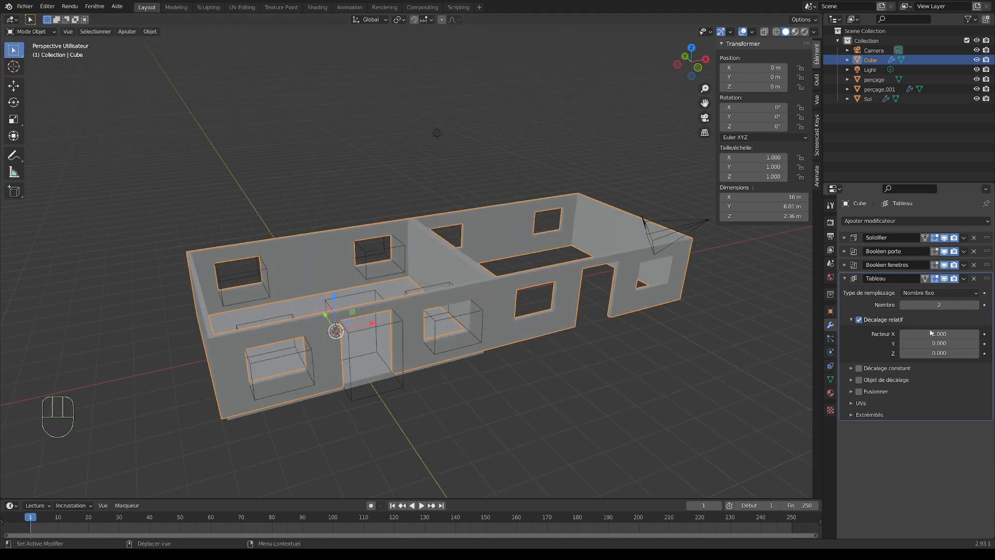
pyautogui.moveTo(939, 334); pyautogui.dragTo(935, 334)
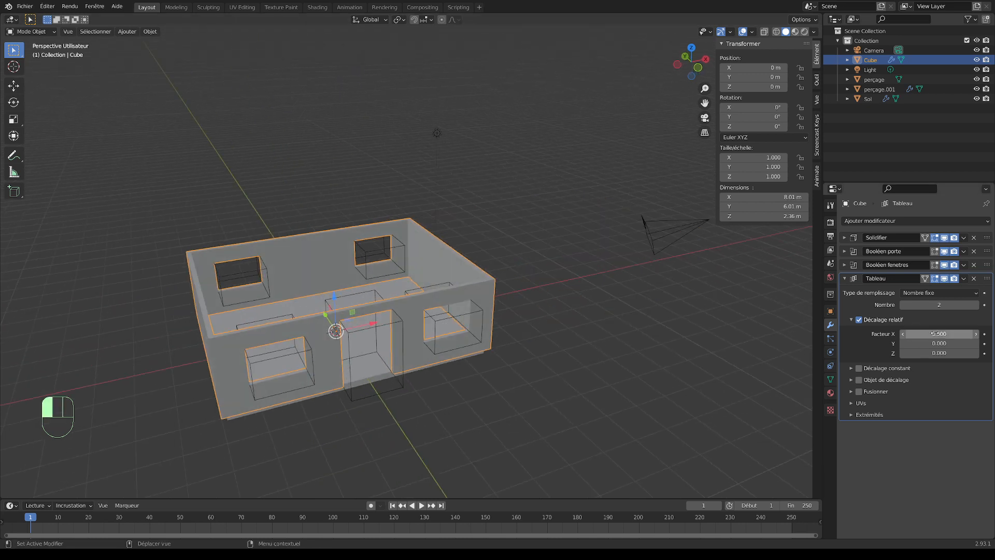
# Try a Y factor of 1 for the array's relative offset and reset it to 0
pyautogui.click(936, 344)
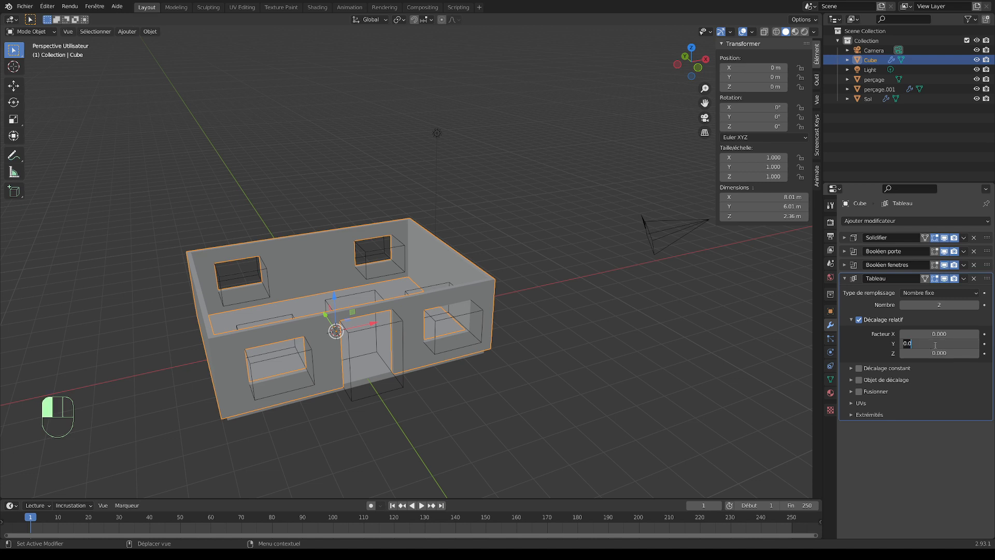
pyautogui.write('1')
pyautogui.press('Return')
pyautogui.click(934, 344)
pyautogui.write('0')
pyautogui.press('Return')
# Set the array's relative offset factor Z to 1 to stack a second storey on the walls
pyautogui.click(936, 353)
pyautogui.write('1')
pyautogui.press('Return')
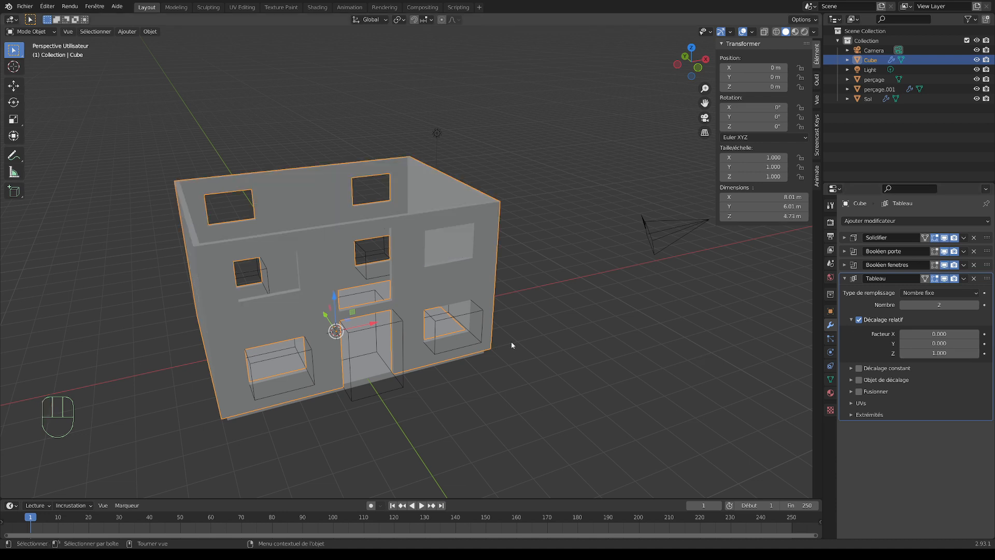
pyautogui.moveTo(465, 266); pyautogui.dragTo(489, 245, button='middle')
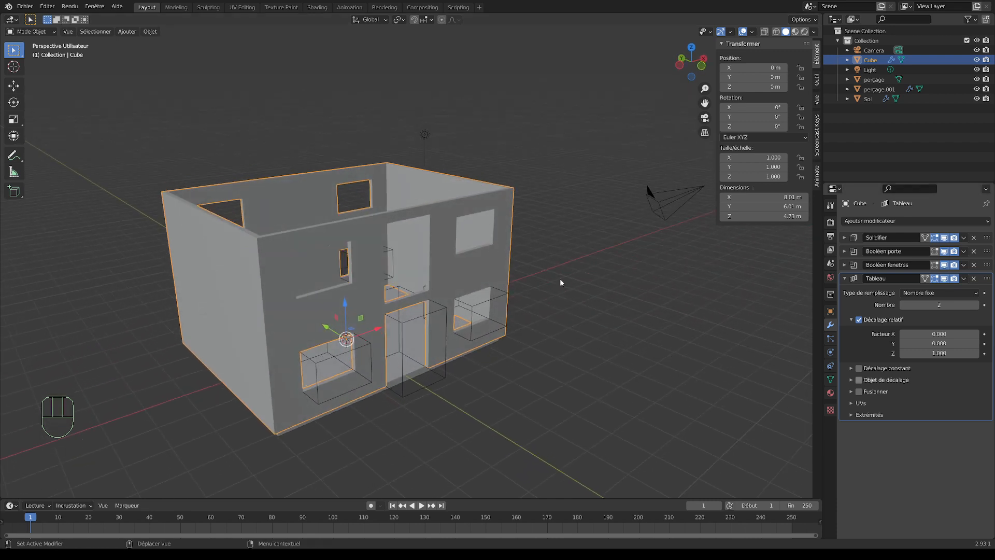
# Try a Z factor of 1.6 to separate the storeys and restore it to 1
pyautogui.moveTo(938, 352)
pyautogui.mouseDown()
pyautogui.moveTo(902, 353)
pyautogui.moveTo(984, 353)
pyautogui.moveTo(935, 356)
pyautogui.mouseUp()
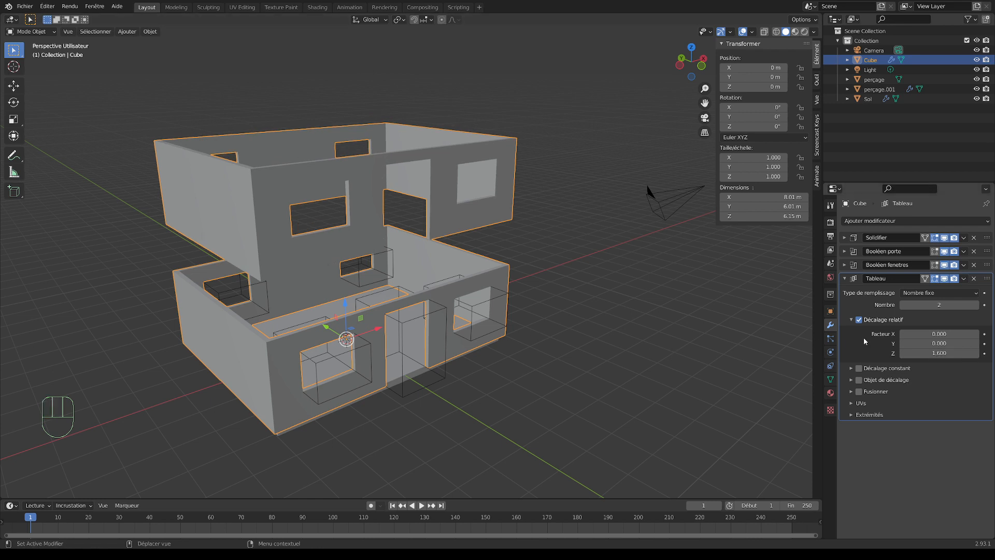
pyautogui.click(933, 353)
pyautogui.write('1')
pyautogui.press('Return')
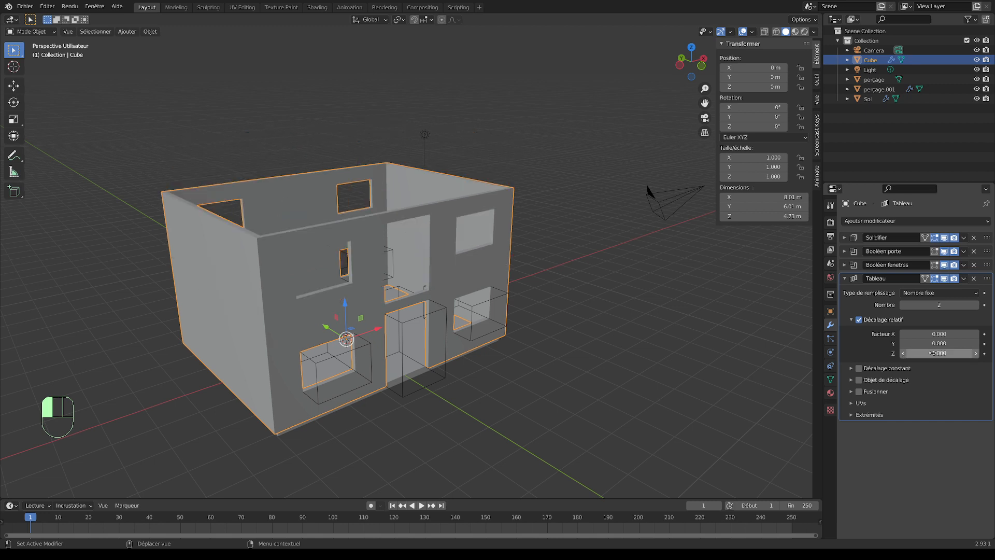
# Deselect the walls, set the array's count to 4 storeys and collapse the modifier's settings
pyautogui.click(589, 316)
pyautogui.moveTo(589, 315); pyautogui.dragTo(614, 309, button='middle')
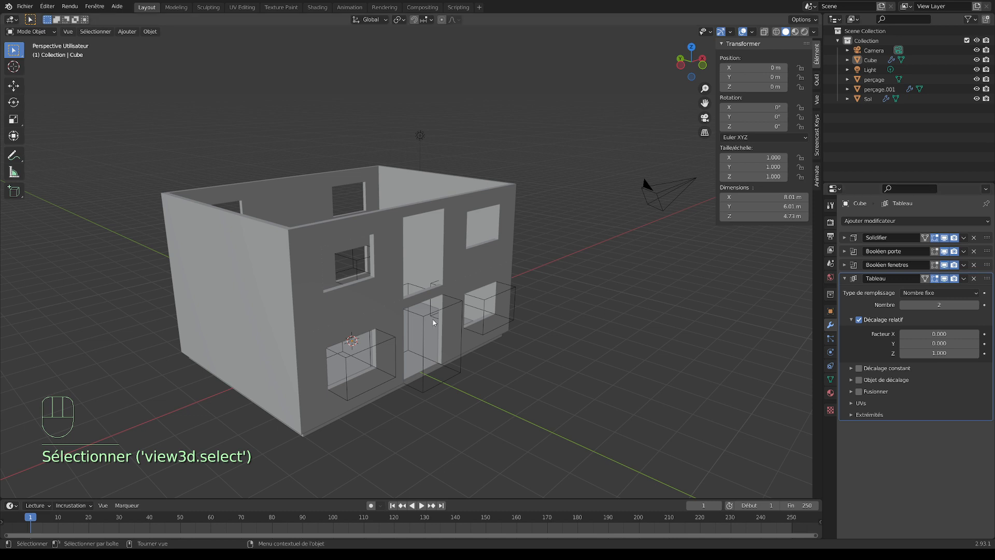
pyautogui.click(977, 305)
pyautogui.click(976, 304)
pyautogui.scroll(-5, 617, 304)
pyautogui.moveTo(605, 303); pyautogui.dragTo(581, 308, button='middle')
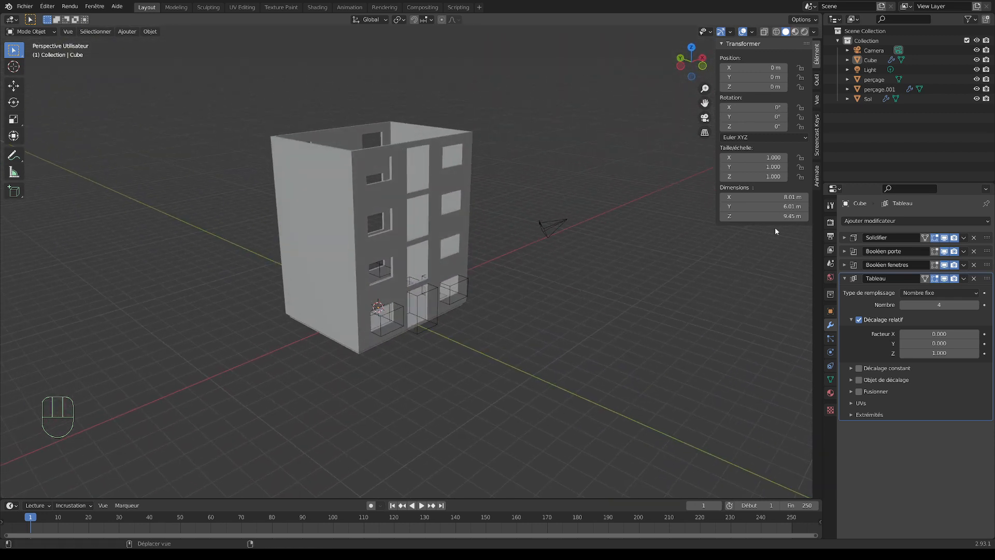
pyautogui.click(844, 279)
# Compare the modifiers of the floor and the walls, and look at the available actions for the walls' Tableau modifier
pyautogui.moveTo(735, 289); pyautogui.dragTo(441, 304, button='middle')
pyautogui.scroll(5, 491, 290)
pyautogui.click(415, 306)
pyautogui.scroll(3, 470, 272)
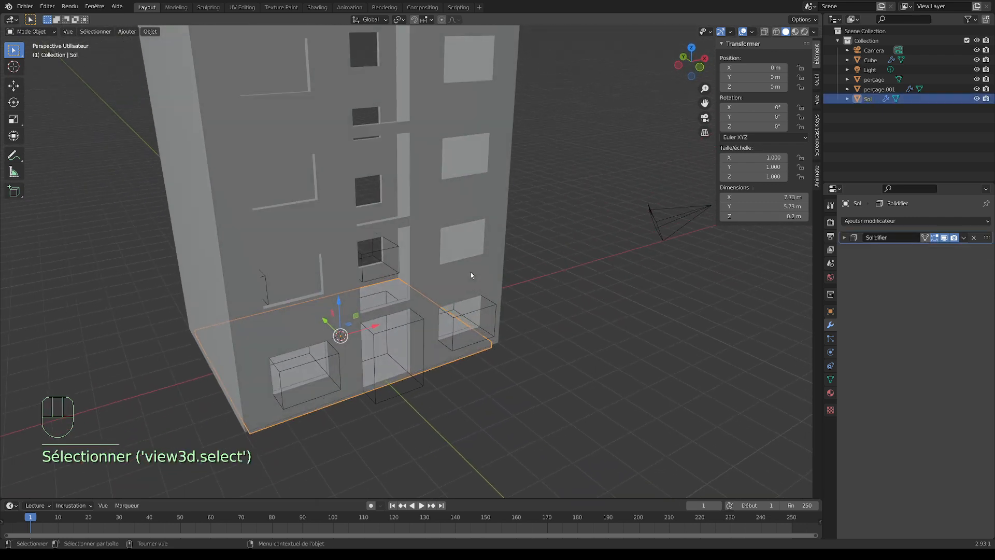
pyautogui.click(442, 203)
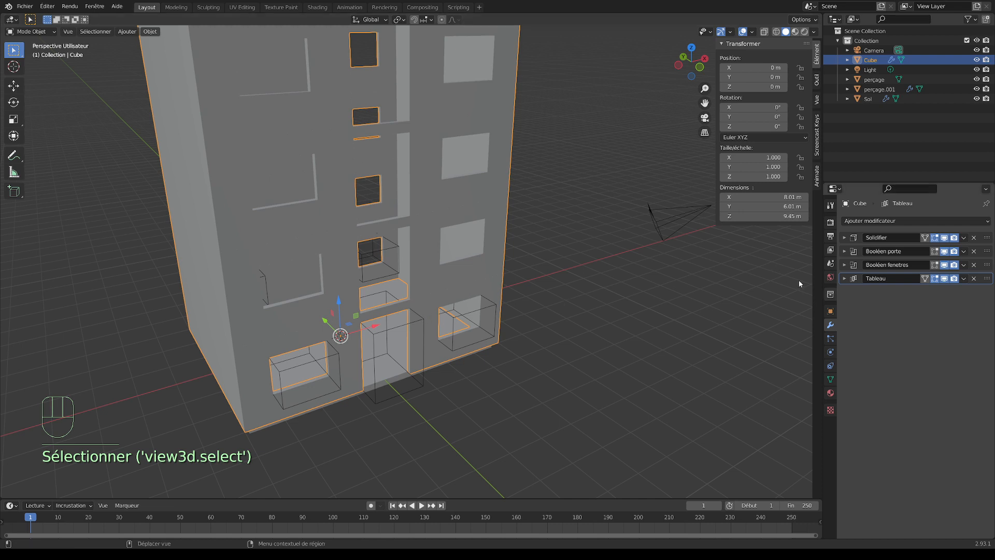
pyautogui.click(963, 279)
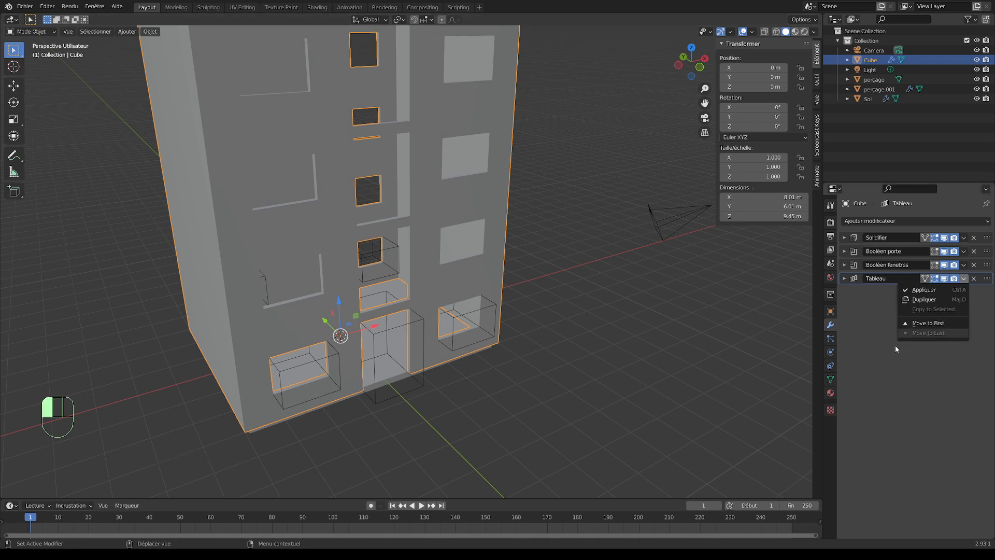
pyautogui.moveTo(773, 356); pyautogui.dragTo(682, 324, button='middle')
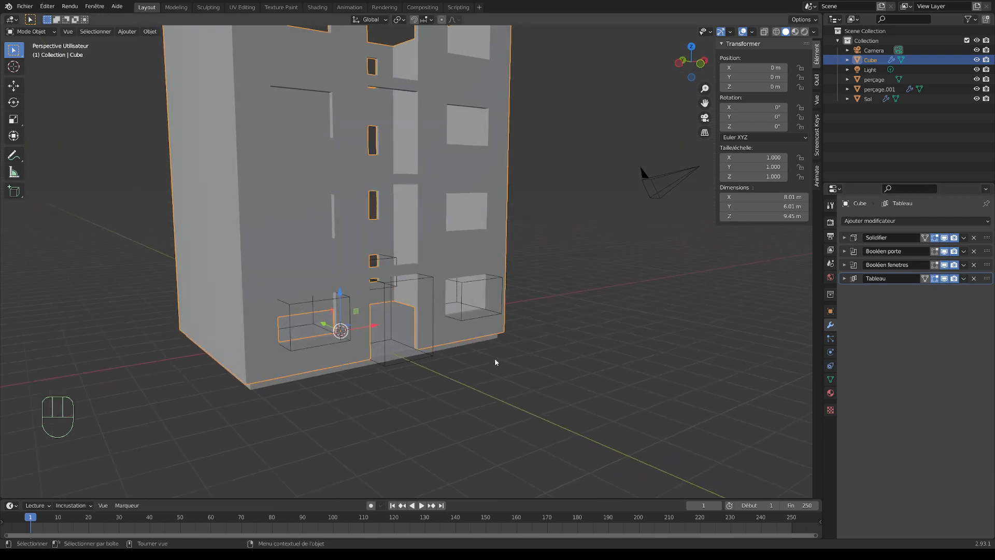
# Try to select the floor Sol together with the walls, and clear the selection
pyautogui.click(444, 334)
pyautogui.click(453, 340)
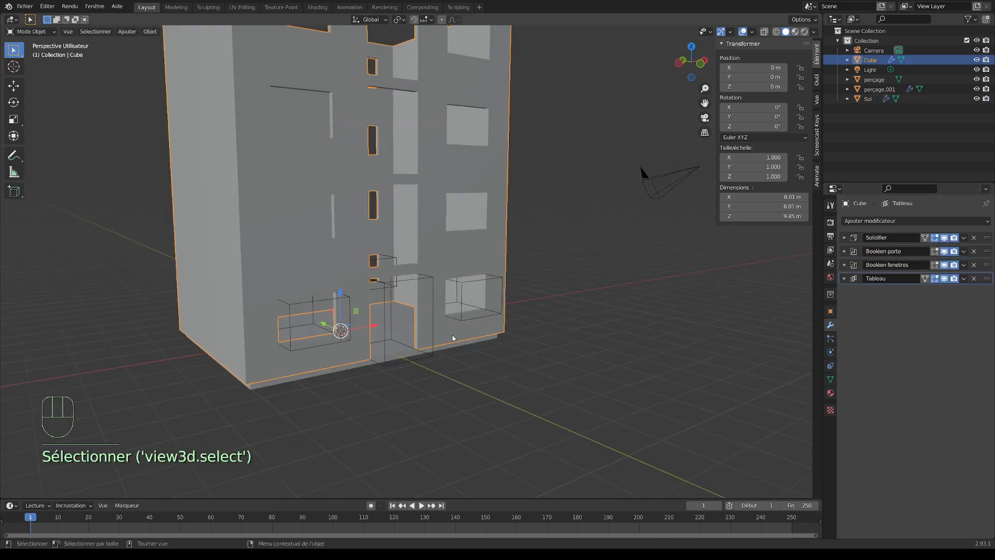
pyautogui.click(447, 337)
pyautogui.click(462, 334)
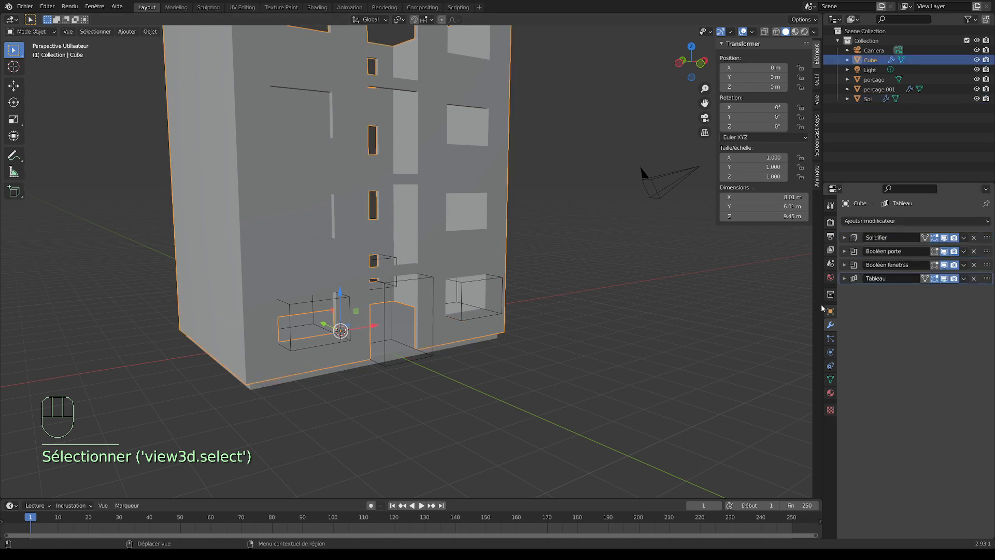
pyautogui.moveTo(495, 336); pyautogui.dragTo(527, 342, button='middle')
pyautogui.scroll(2, 487, 332)
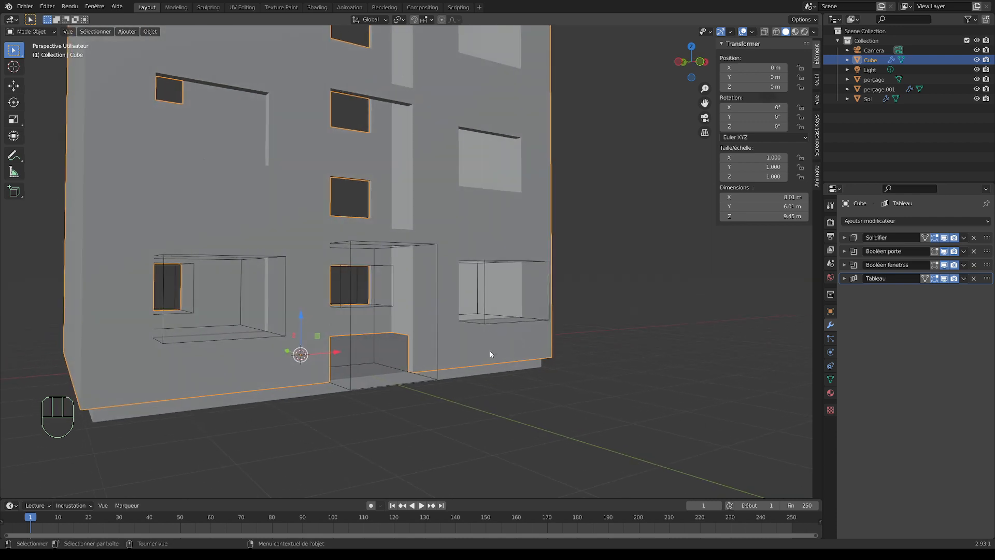
pyautogui.keyDown('shift'); pyautogui.click(477, 370); pyautogui.keyUp('shift')
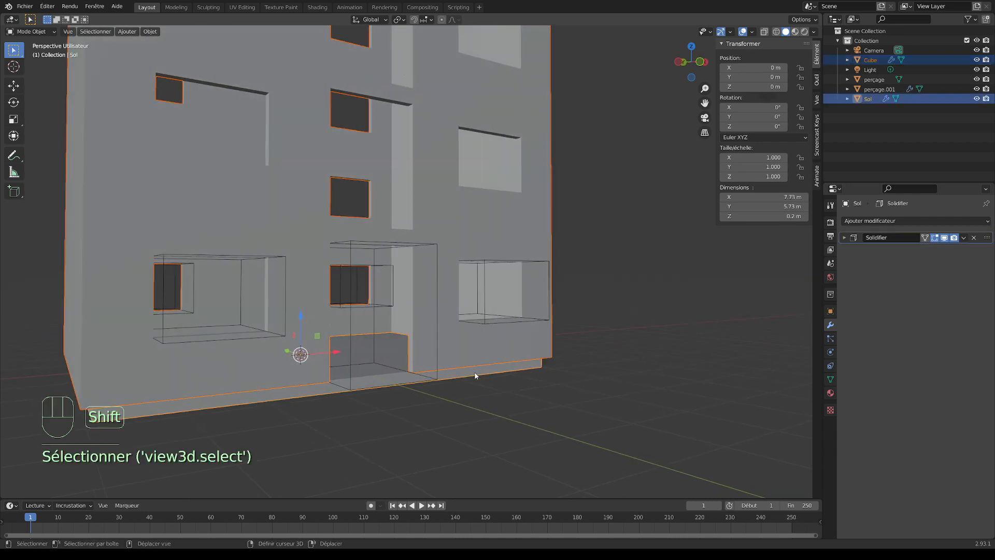
pyautogui.click(487, 413)
# Select the floor Sol, add the walls as the active object, and copy the walls' Tableau modifier to the floor
pyautogui.moveTo(493, 371); pyautogui.dragTo(474, 369, button='middle')
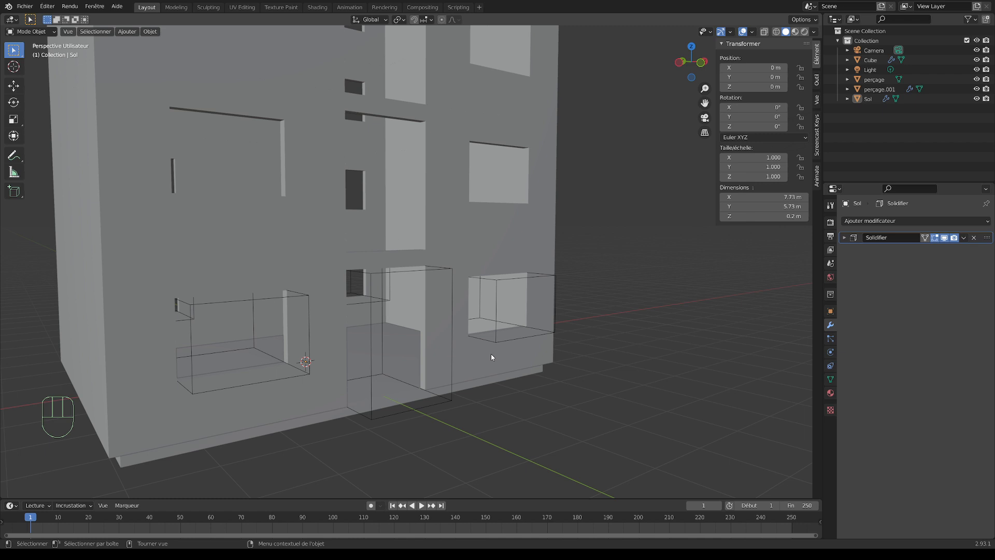
pyautogui.click(483, 379)
pyautogui.moveTo(518, 390)
pyautogui.mouseDown(button='middle')
pyautogui.moveTo(540, 397)
pyautogui.moveTo(519, 392)
pyautogui.mouseUp(button='middle')
pyautogui.keyDown('shift'); pyautogui.click(474, 363); pyautogui.keyUp('shift')
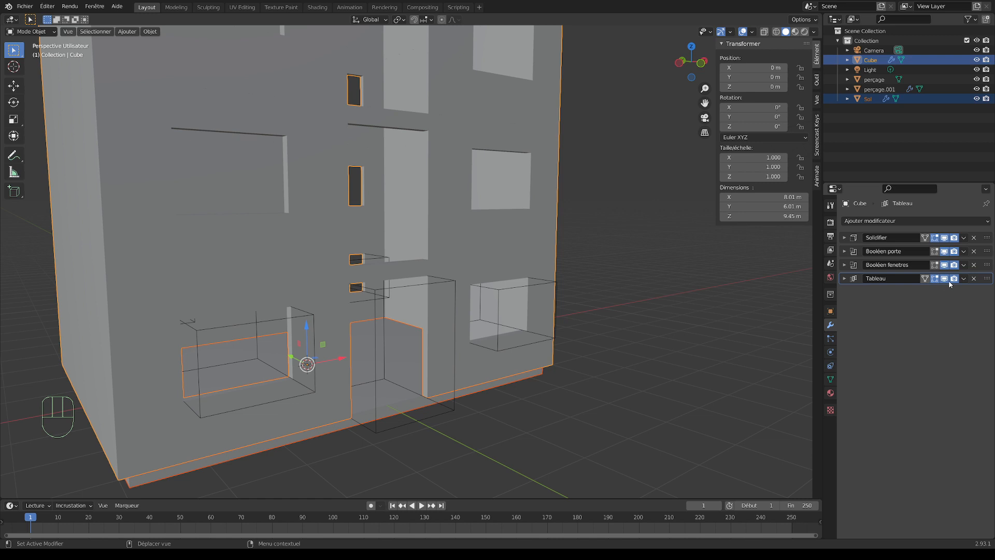
pyautogui.click(964, 279)
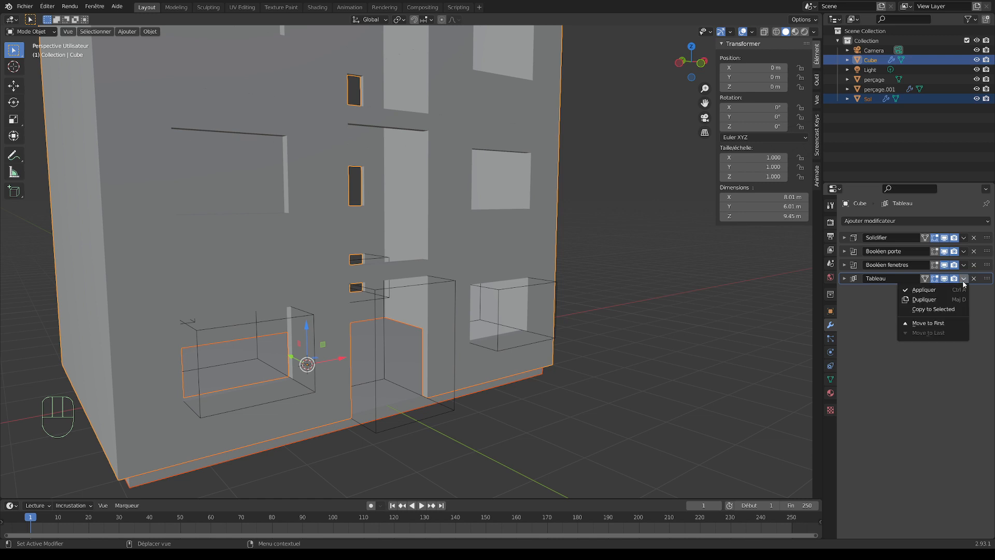
pyautogui.click(949, 309)
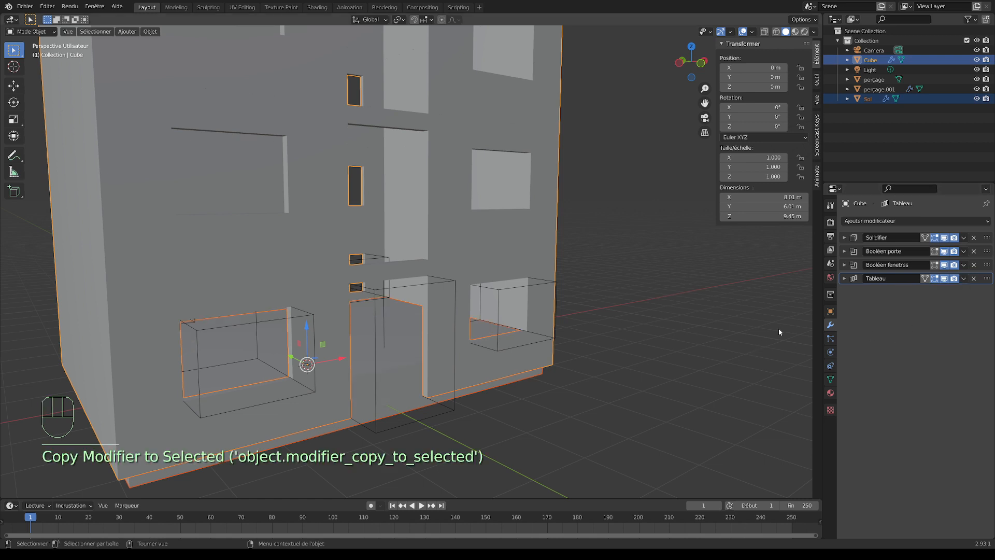
# Set the relative offset Z factor of the floor's Tableau modifier to 11.8 to align the slabs with the storeys, and deselect the floor
pyautogui.click(409, 383)
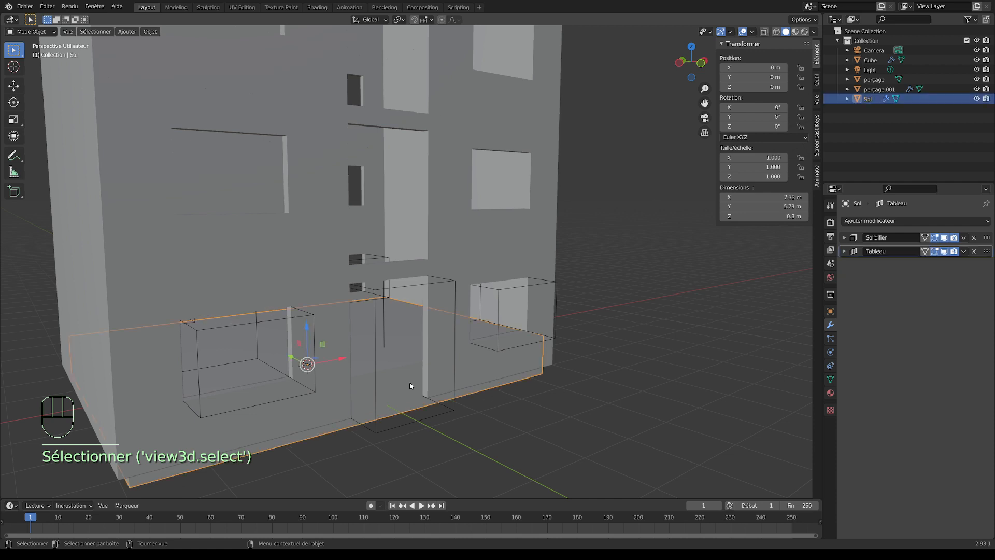
pyautogui.click(845, 251)
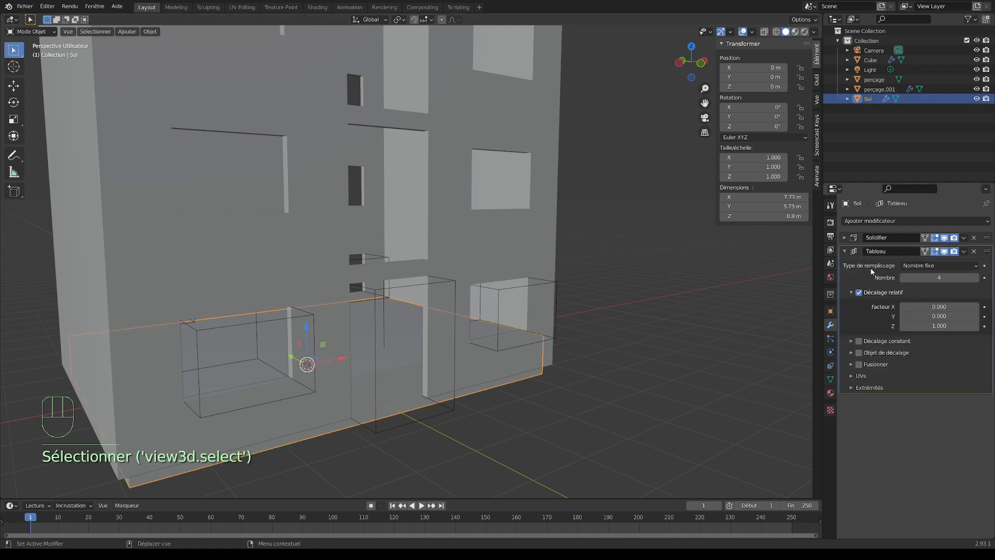
pyautogui.moveTo(718, 349); pyautogui.dragTo(632, 377, button='middle')
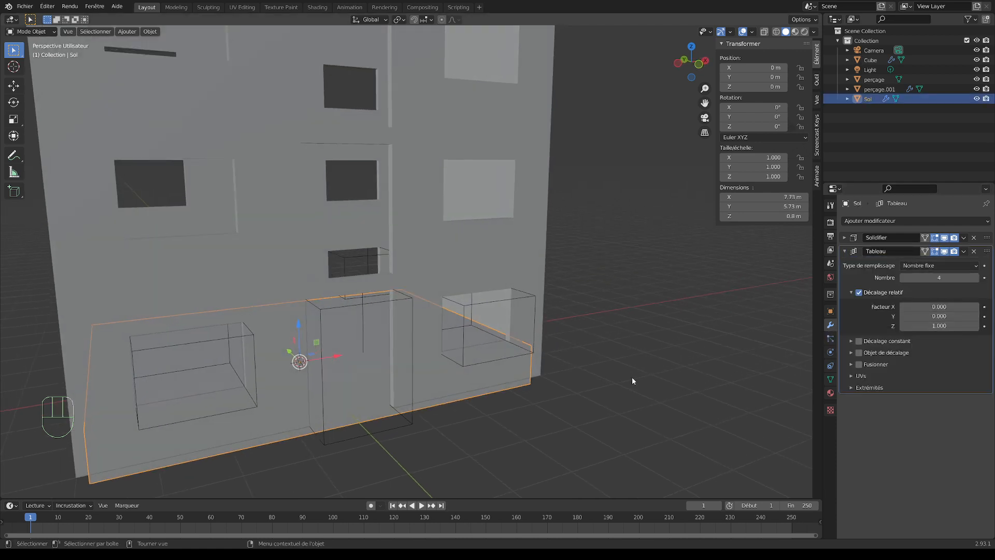
pyautogui.moveTo(495, 254); pyautogui.dragTo(564, 304, button='middle')
pyautogui.moveTo(930, 329); pyautogui.dragTo(988, 329)
pyautogui.press('KP_1')
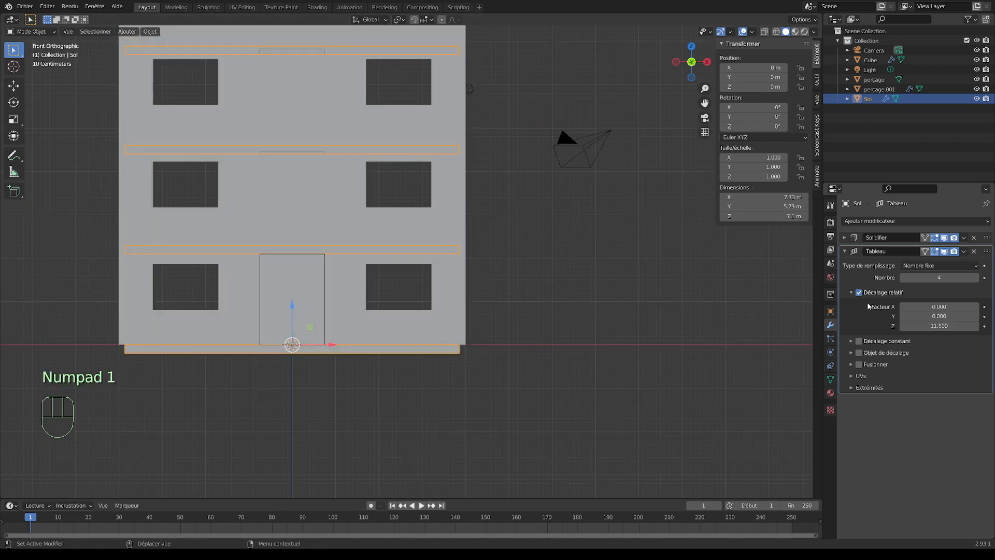
pyautogui.moveTo(939, 326)
pyautogui.mouseDown()
pyautogui.moveTo(963, 326)
pyautogui.moveTo(944, 326)
pyautogui.mouseUp()
pyautogui.click(557, 252)
pyautogui.moveTo(557, 252); pyautogui.dragTo(543, 269, button='middle')
pyautogui.moveTo(553, 255)
pyautogui.mouseDown(button='middle')
pyautogui.moveTo(555, 236)
pyautogui.moveTo(530, 296)
pyautogui.moveTo(586, 311)
pyautogui.moveTo(571, 271)
pyautogui.moveTo(515, 271)
pyautogui.moveTo(551, 272)
pyautogui.moveTo(545, 254)
pyautogui.moveTo(539, 275)
pyautogui.moveTo(557, 261)
pyautogui.mouseUp(button='middle')
pyautogui.scroll(-6, 539, 275)
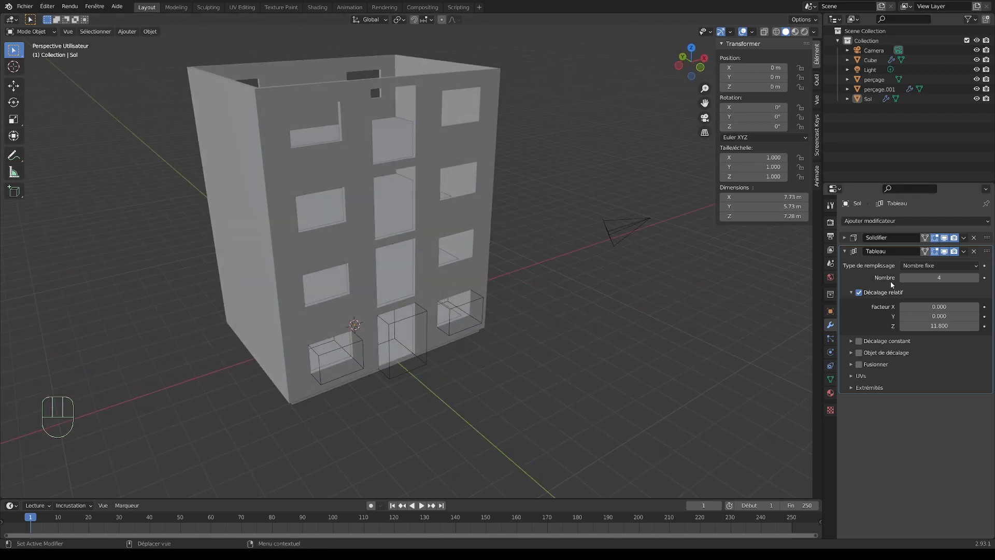
# Set the floor's array count to 5 to close the roof, and collapse the modifier's settings
pyautogui.click(977, 278)
pyautogui.moveTo(638, 276); pyautogui.dragTo(580, 230, button='middle')
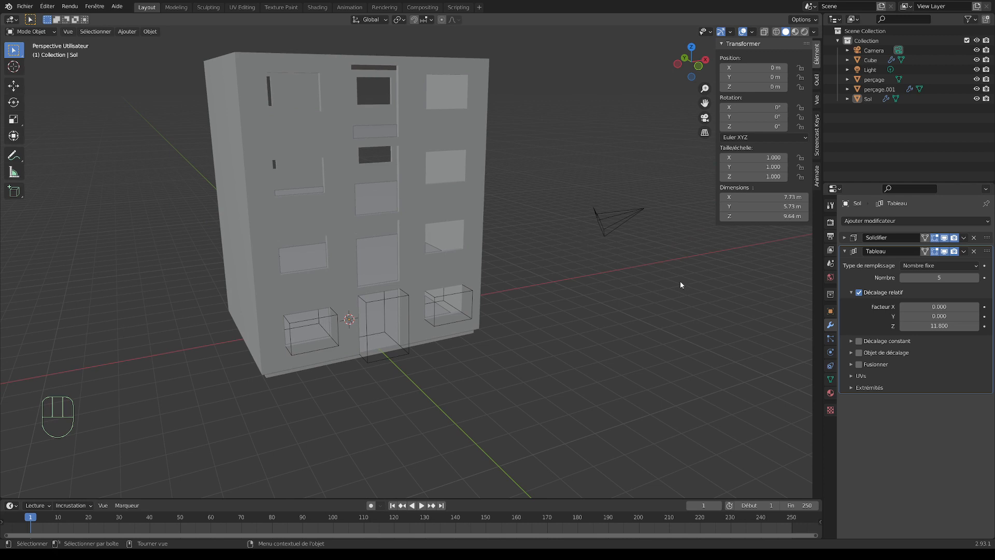
pyautogui.click(845, 252)
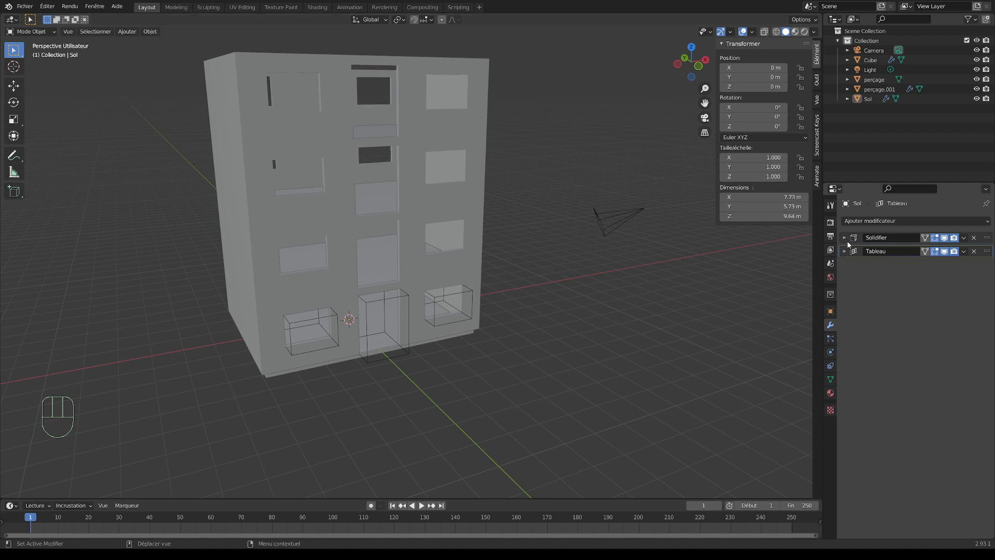
# Check the settings of the walls' existing Tableau modifier and add a second Tableau modifier to the walls
pyautogui.click(476, 268)
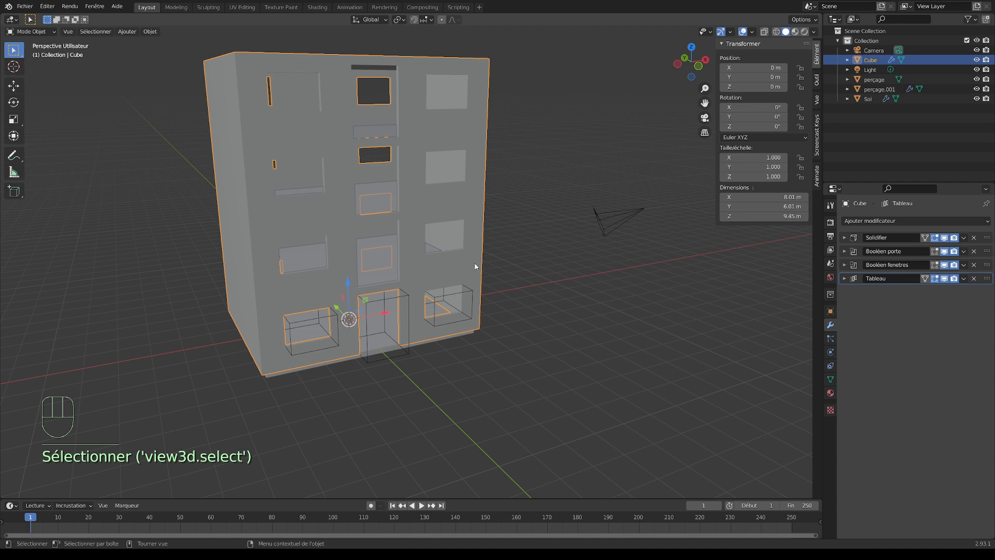
pyautogui.click(844, 279)
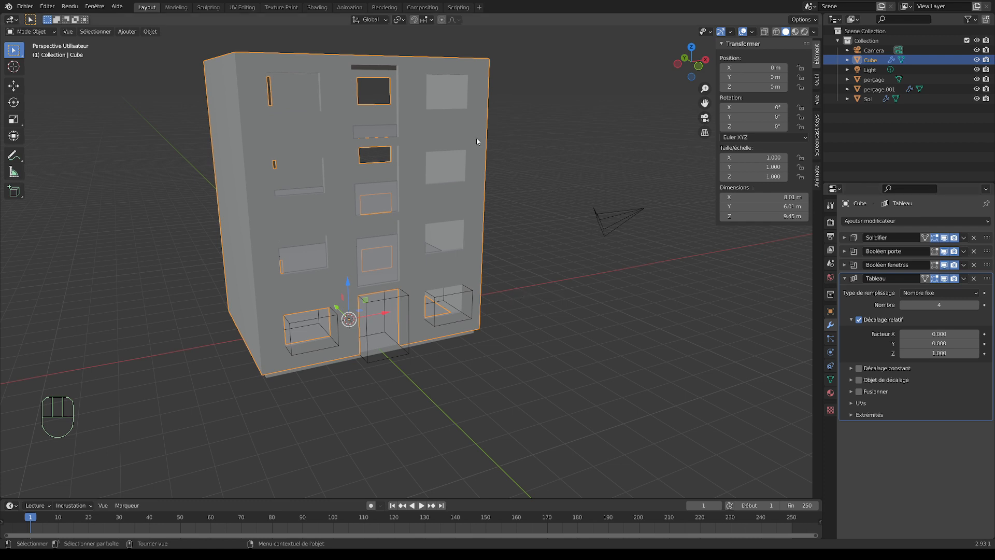
pyautogui.click(845, 280)
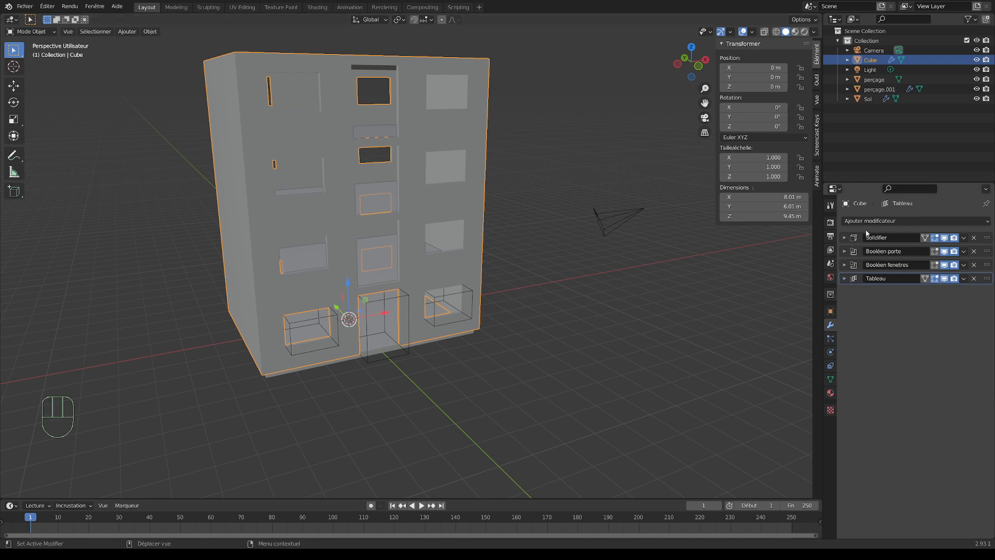
pyautogui.click(868, 221)
pyautogui.click(756, 248)
pyautogui.moveTo(715, 355); pyautogui.dragTo(679, 366, button='middle')
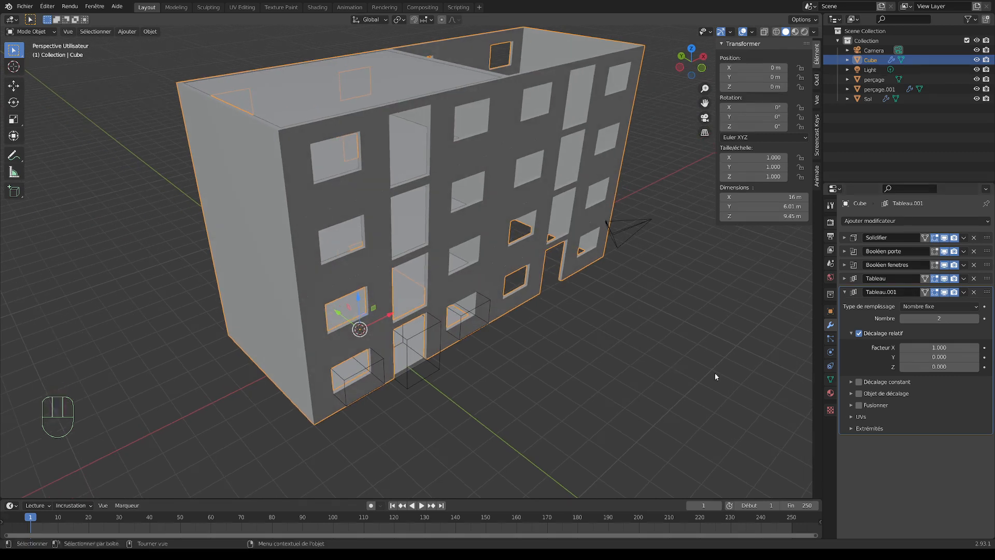
# Try a relative offset Y factor of 1 on the walls' second Tableau modifier and restore it to 0
pyautogui.click(932, 357)
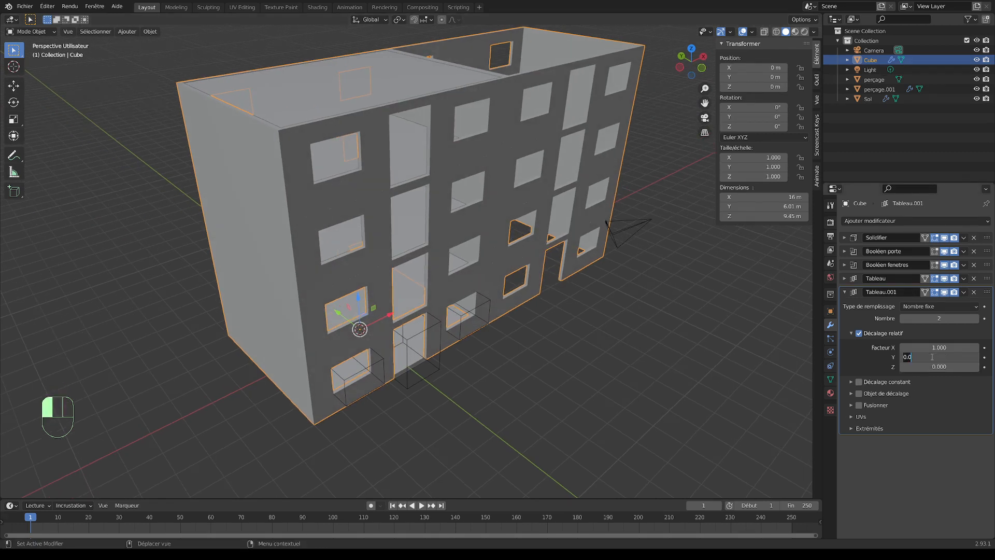
pyautogui.write('1')
pyautogui.press('Return')
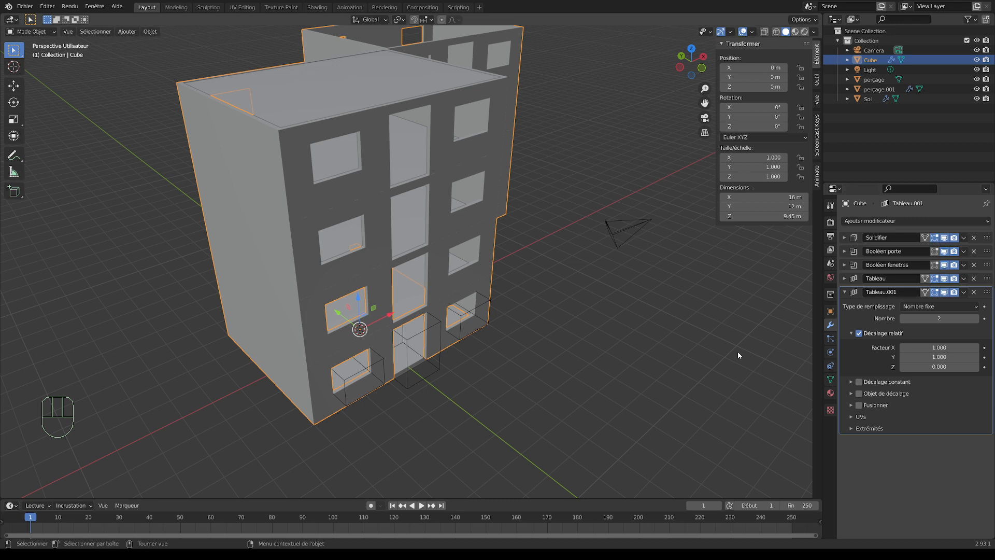
pyautogui.moveTo(657, 267); pyautogui.dragTo(675, 290, button='middle')
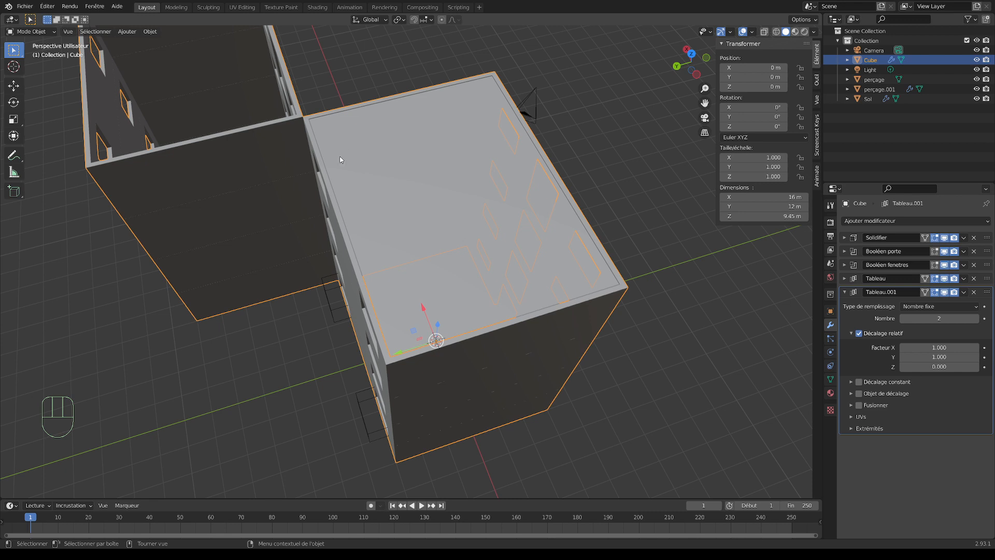
pyautogui.click(944, 357)
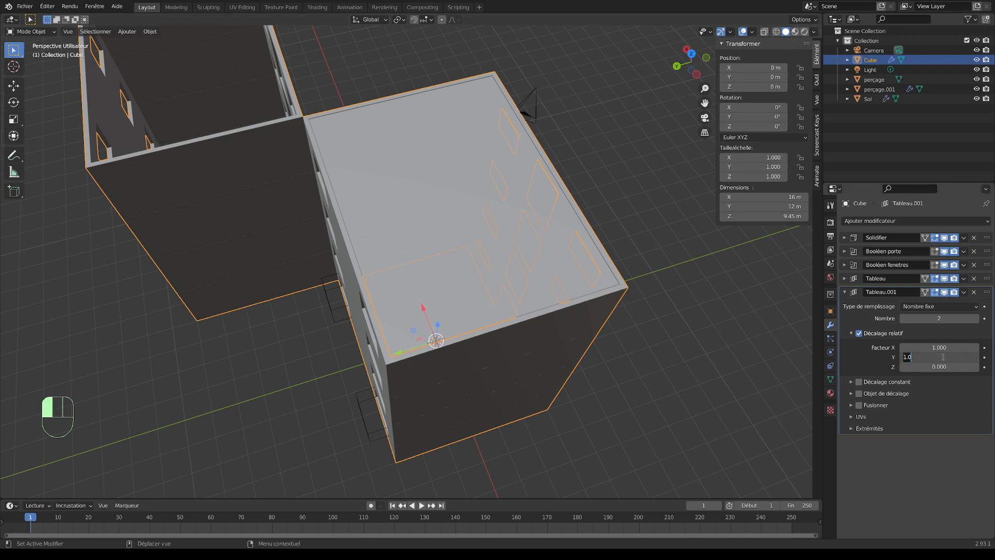
pyautogui.write('0')
pyautogui.press('Return')
pyautogui.scroll(-3, 694, 331)
pyautogui.moveTo(694, 330); pyautogui.dragTo(593, 309, button='middle')
pyautogui.scroll(3, 609, 298)
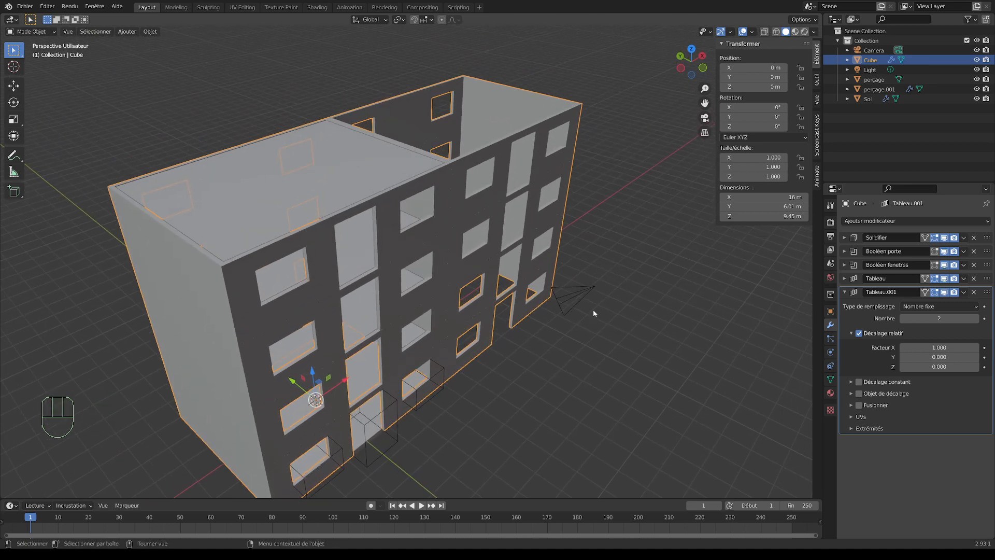
# Try duplicating the floor Sol about 8.013 m along X under the second half of the building, and undo the duplication
pyautogui.click(362, 188)
pyautogui.moveTo(458, 221); pyautogui.dragTo(402, 191, button='middle')
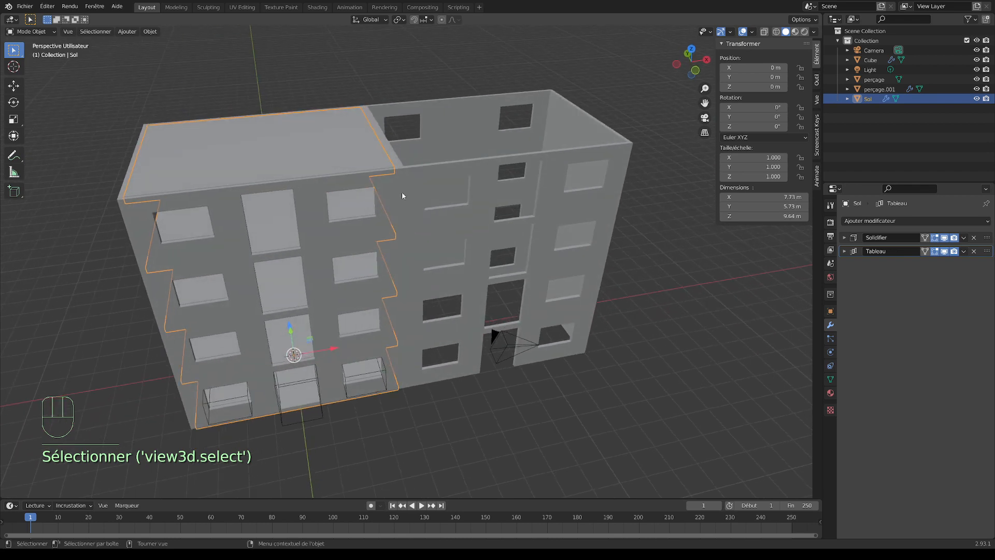
pyautogui.moveTo(480, 222); pyautogui.dragTo(466, 209, button='middle')
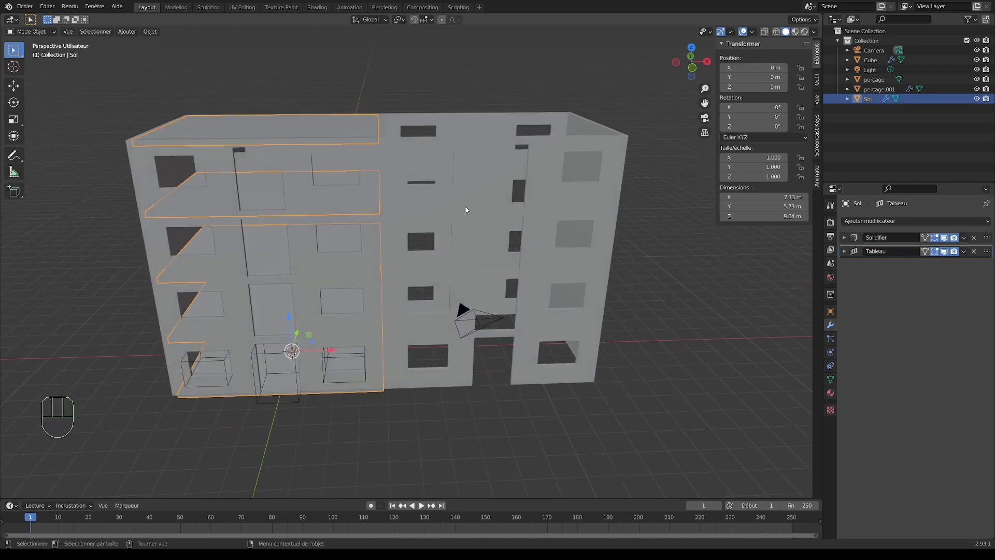
pyautogui.press('KP_7')
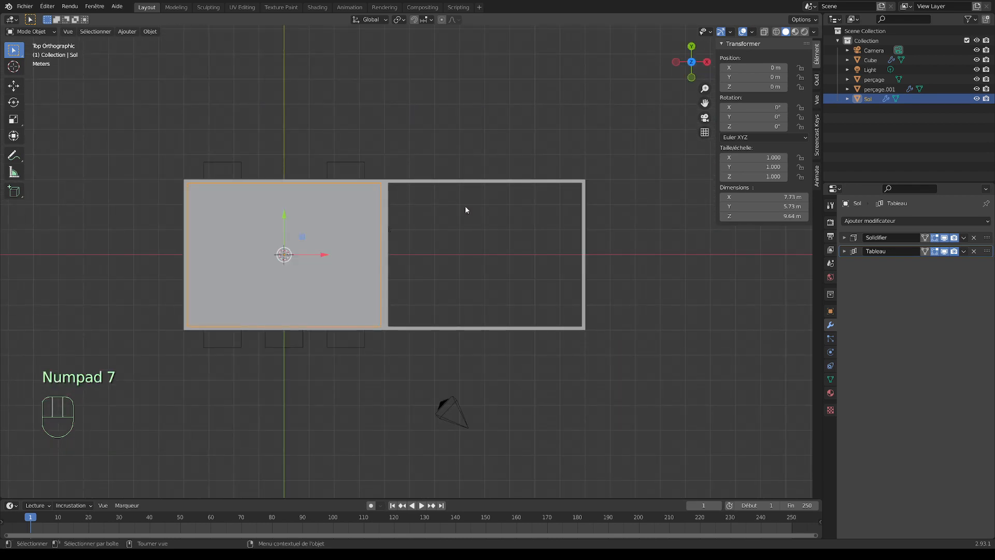
pyautogui.hotkey('shift', 'd')
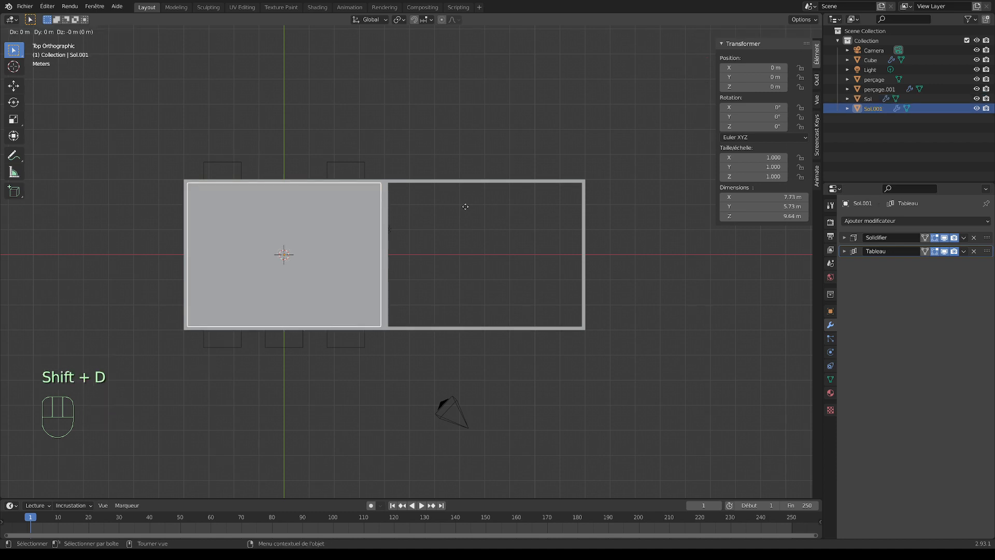
pyautogui.press('x')
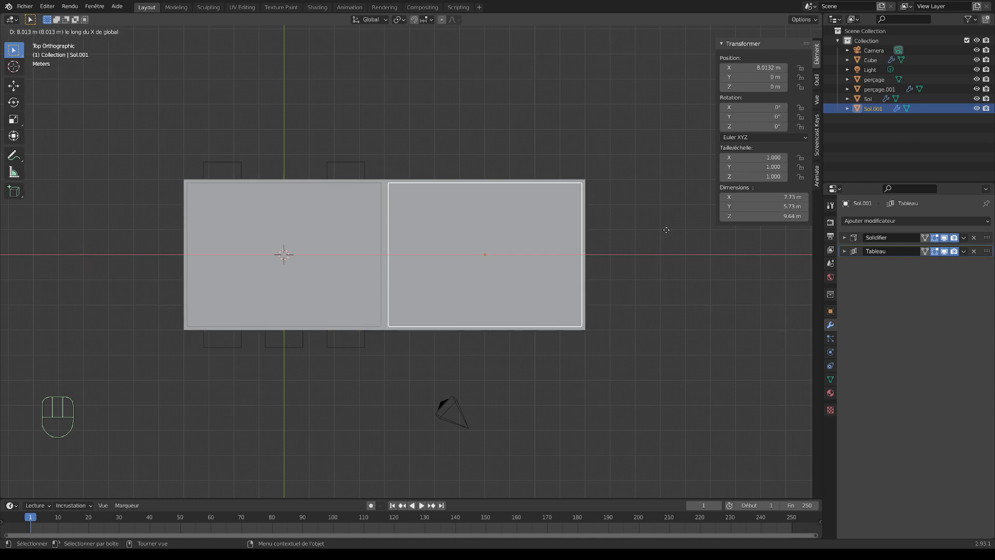
pyautogui.click(667, 230)
pyautogui.moveTo(616, 311); pyautogui.dragTo(634, 237, button='middle')
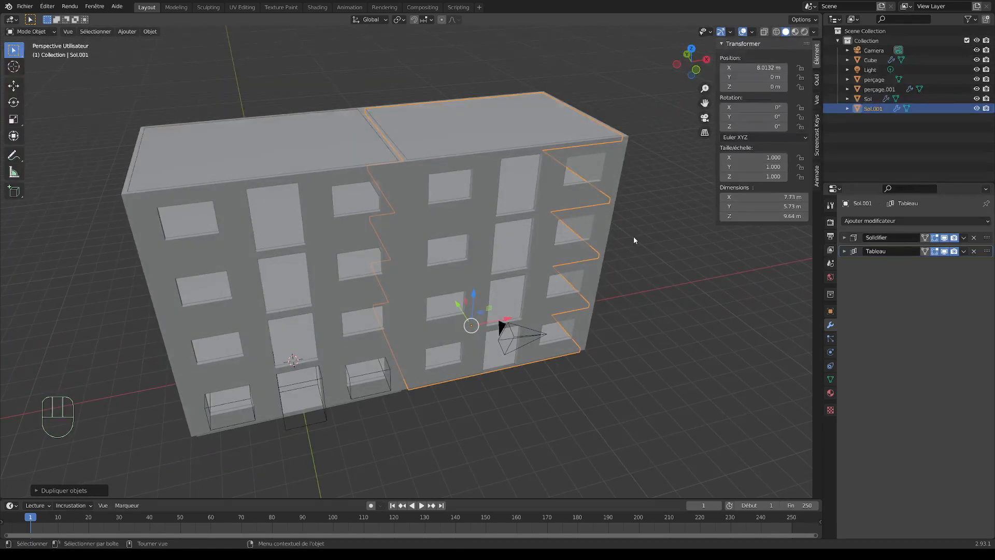
pyautogui.hotkey('ctrl', 'z')
# Add a second Tableau modifier to the floor Sol, set its relative offset X factor to 1.04, and deselect the floor
pyautogui.moveTo(446, 346)
pyautogui.mouseDown(button='middle')
pyautogui.moveTo(437, 335)
pyautogui.moveTo(445, 340)
pyautogui.mouseUp(button='middle')
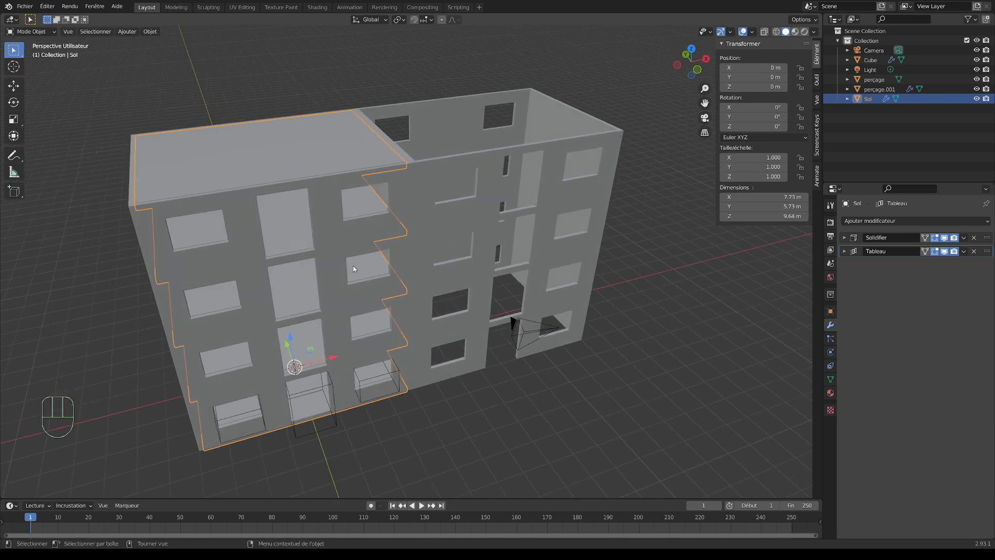
pyautogui.click(881, 221)
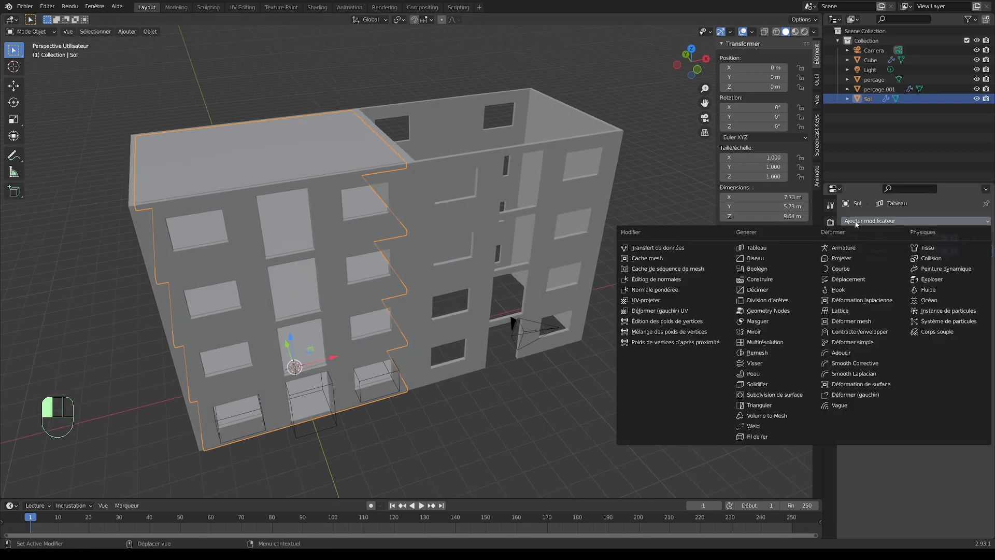
pyautogui.click(750, 249)
pyautogui.moveTo(468, 178); pyautogui.dragTo(451, 193, button='middle')
pyautogui.press('KP_1')
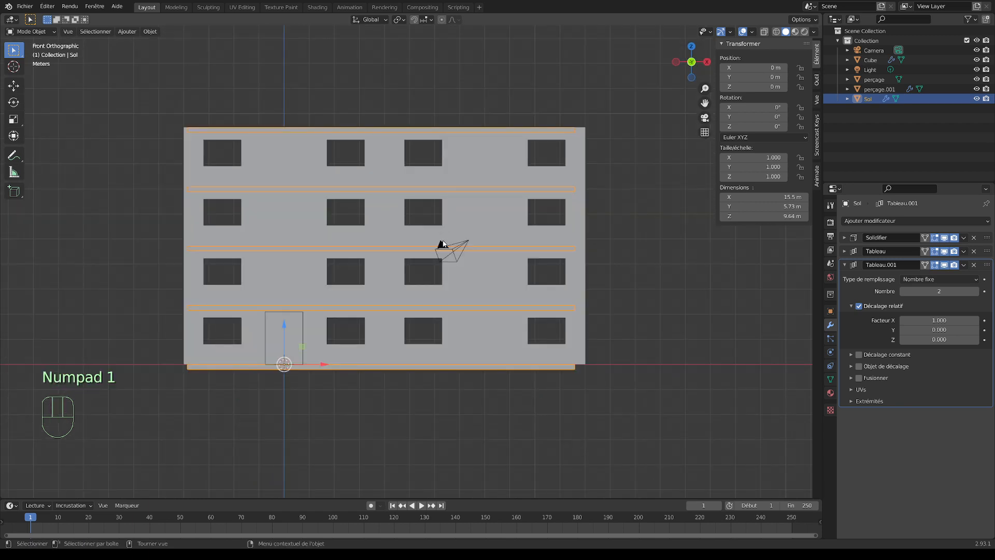
pyautogui.scroll(1, 443, 244)
pyautogui.moveTo(928, 321)
pyautogui.mouseDown()
pyautogui.moveTo(905, 320)
pyautogui.moveTo(988, 320)
pyautogui.moveTo(934, 320)
pyautogui.mouseUp()
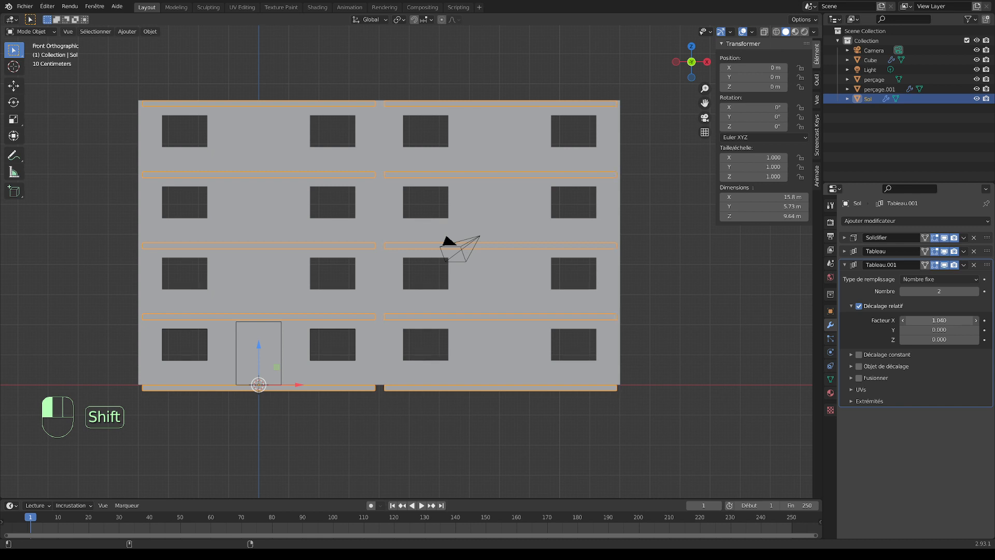
pyautogui.click(693, 378)
# Examine how the floor slabs fit the walls in the added half of the building, and select the floor Sol
pyautogui.moveTo(693, 378); pyautogui.dragTo(559, 299, button='middle')
pyautogui.scroll(3, 720, 375)
pyautogui.scroll(3, 705, 372)
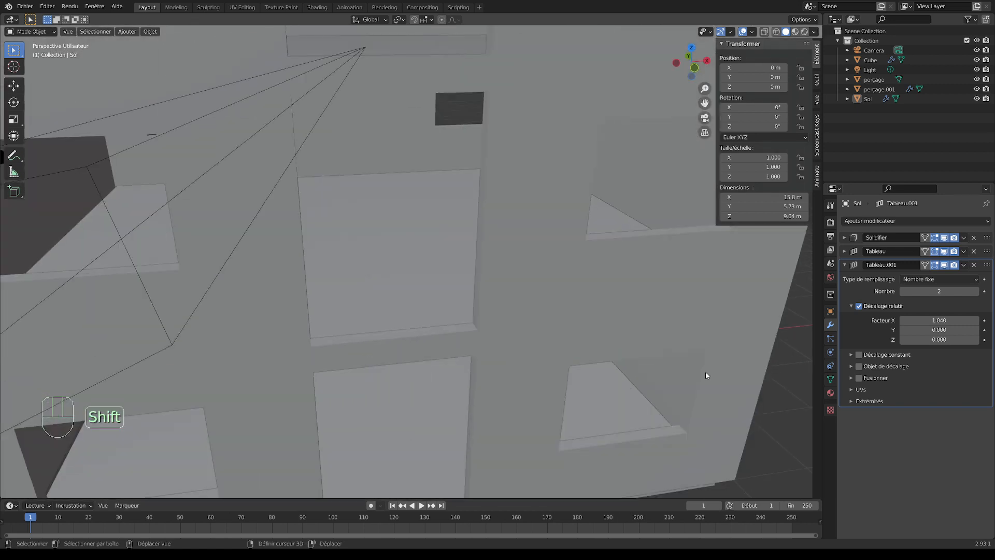
pyautogui.keyDown('shift'); pyautogui.moveTo(705, 372); pyautogui.dragTo(599, 303, button='middle'); pyautogui.keyUp('shift')
pyautogui.scroll(4, 622, 321)
pyautogui.scroll(-3, 651, 325)
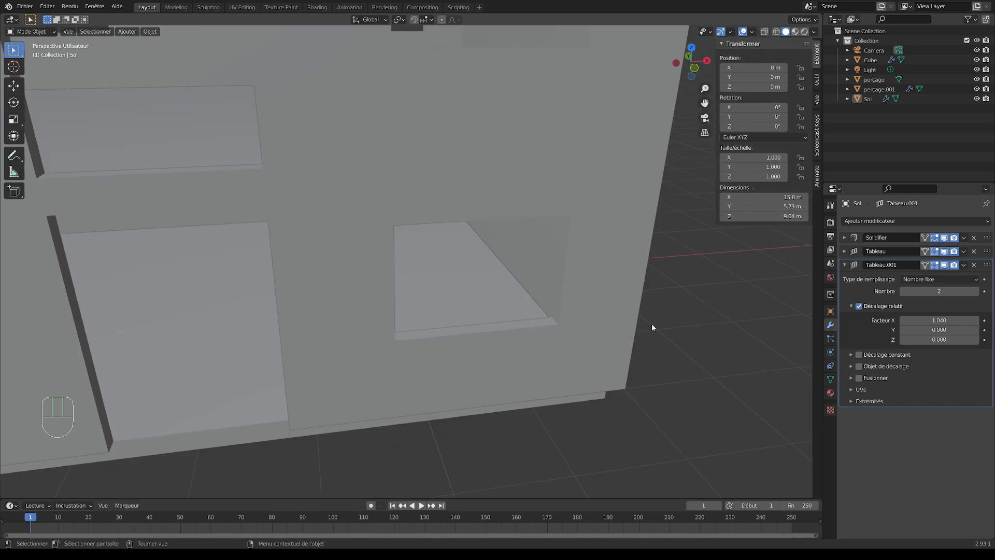
pyautogui.scroll(-3, 648, 321)
pyautogui.scroll(-3, 565, 293)
pyautogui.moveTo(546, 309); pyautogui.dragTo(484, 293, button='middle')
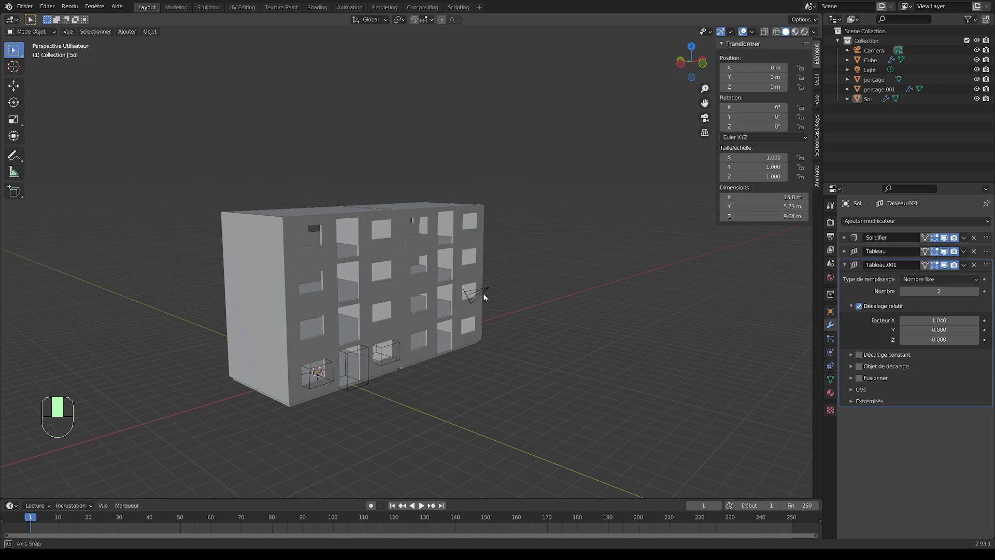
pyautogui.scroll(4, 428, 330)
pyautogui.scroll(-4, 528, 333)
pyautogui.keyDown('shift'); pyautogui.moveTo(516, 337); pyautogui.dragTo(558, 306, button='middle'); pyautogui.keyUp('shift')
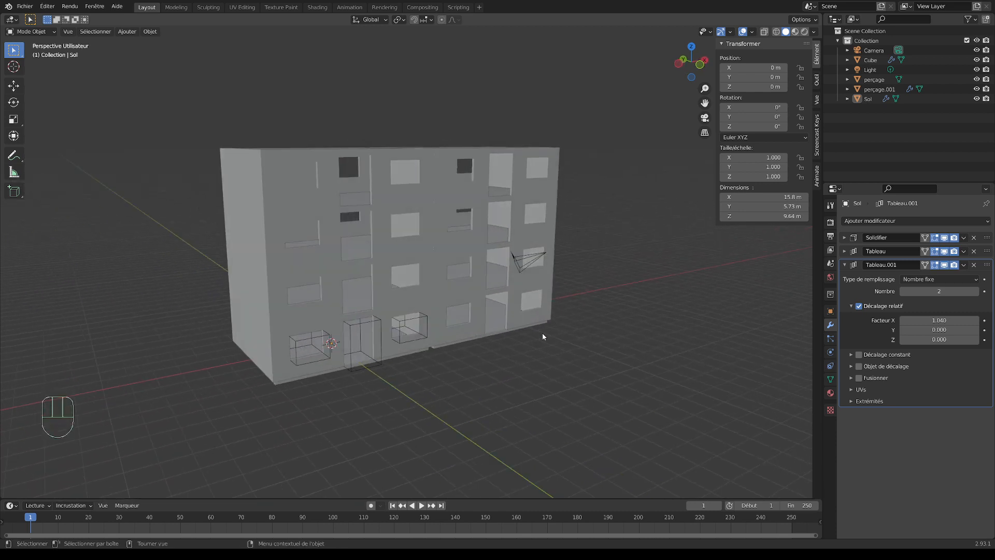
pyautogui.click(500, 315)
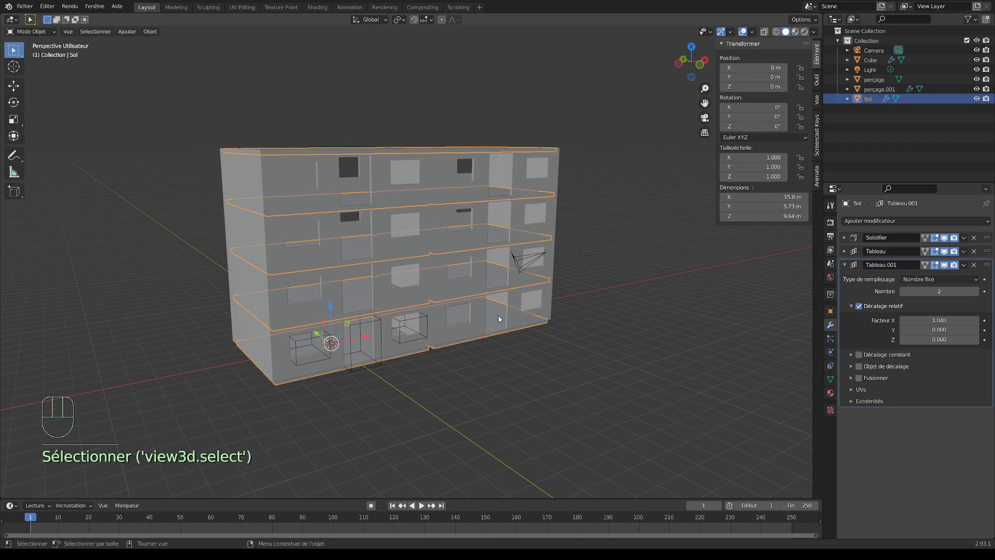
# Collapse the walls' Tableau.001 modifier and move the Booléen porte modifier between Tableau and Tableau.001 in the stack
pyautogui.click(350, 348)
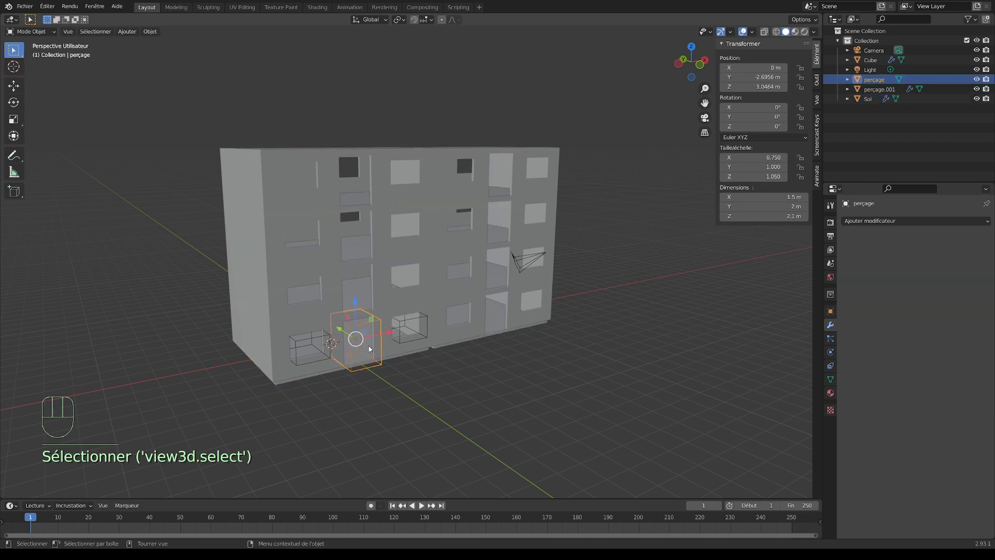
pyautogui.scroll(5, 371, 344)
pyautogui.moveTo(374, 344); pyautogui.dragTo(396, 336, button='middle')
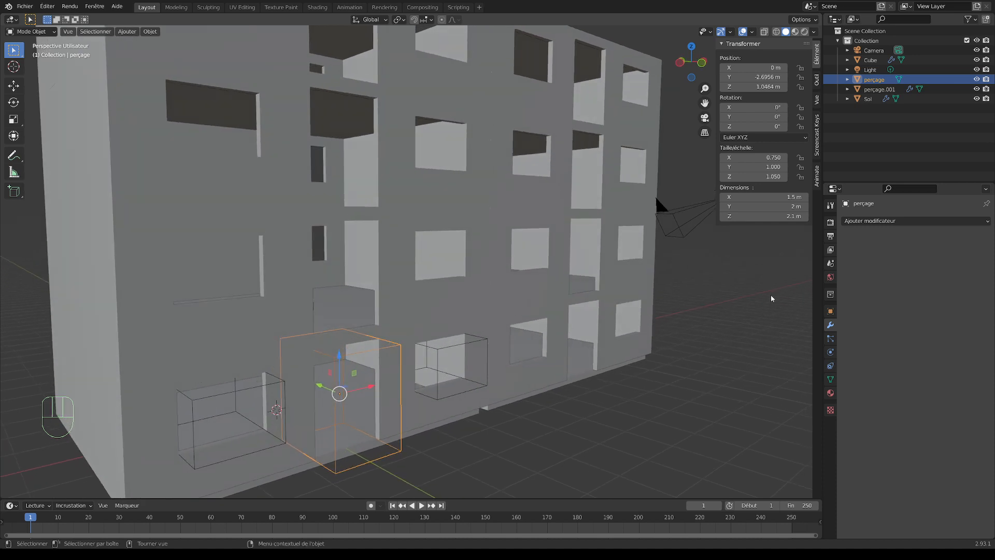
pyautogui.click(399, 336)
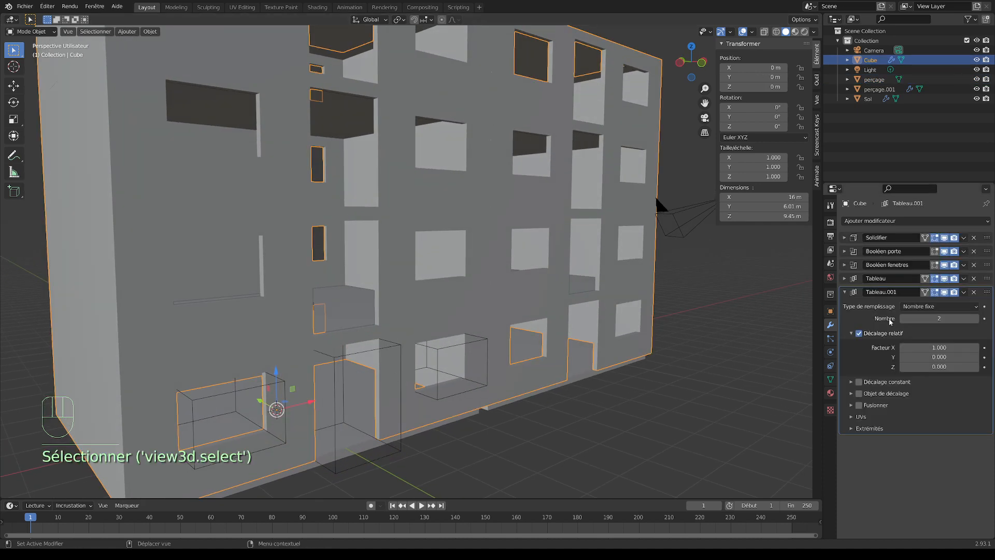
pyautogui.click(862, 270)
pyautogui.click(862, 270)
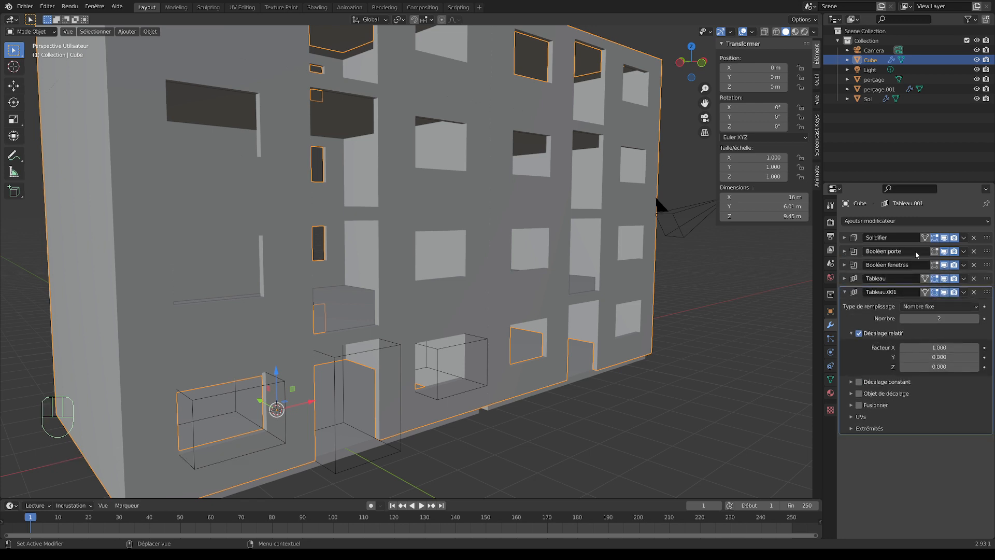
pyautogui.click(845, 291)
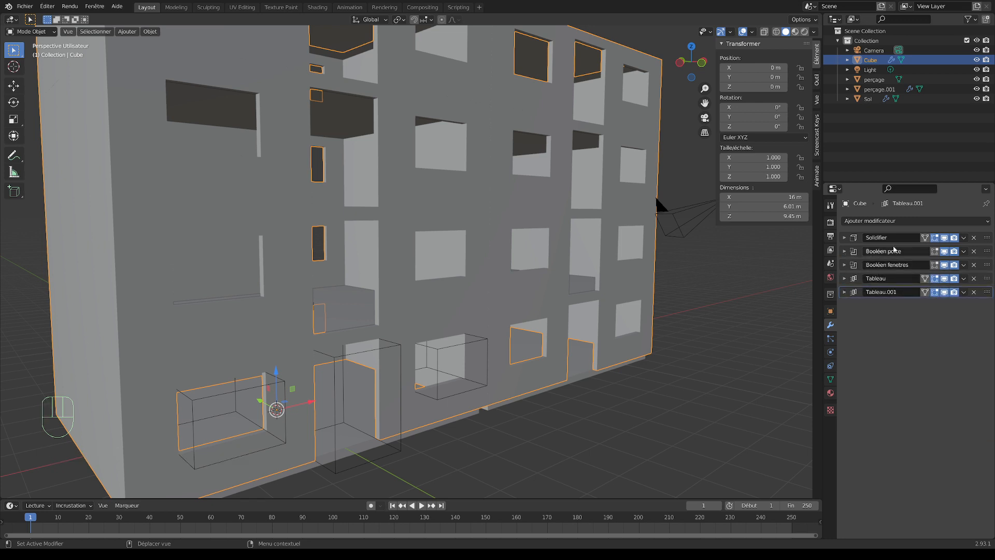
pyautogui.moveTo(987, 251); pyautogui.dragTo(977, 320)
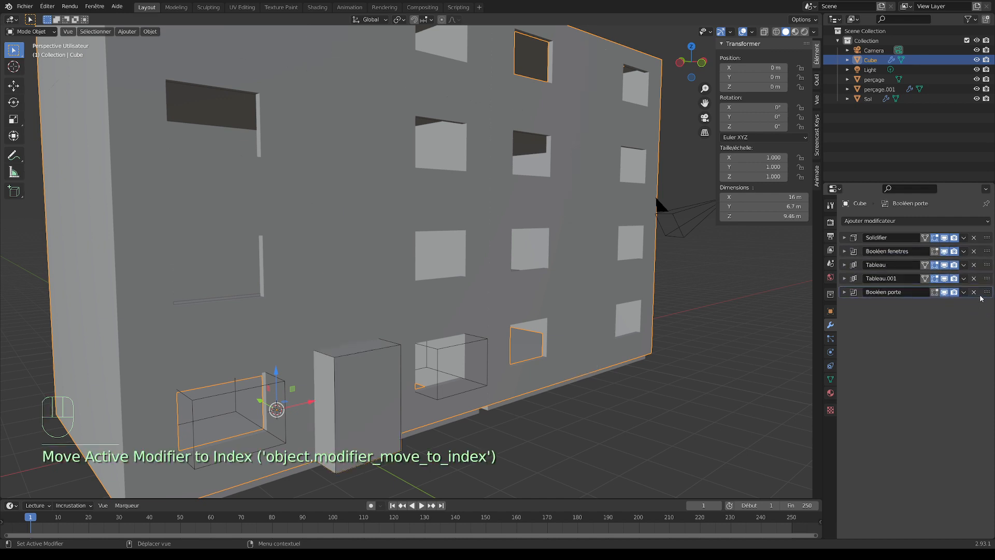
pyautogui.moveTo(988, 294); pyautogui.dragTo(985, 277)
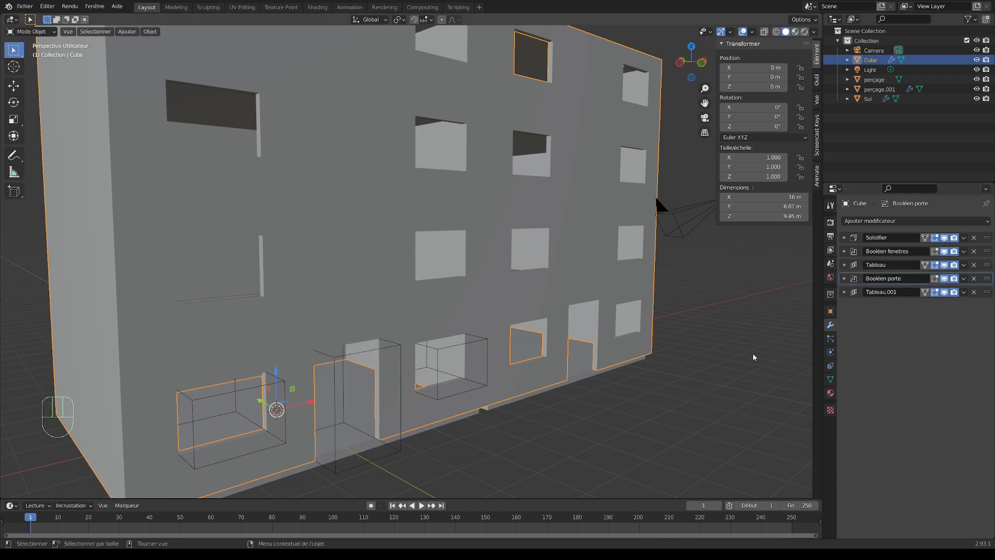
# Deselect the walls and examine the door and window openings across the building's façade
pyautogui.scroll(-4, 629, 372)
pyautogui.moveTo(562, 361); pyautogui.dragTo(617, 357, button='middle')
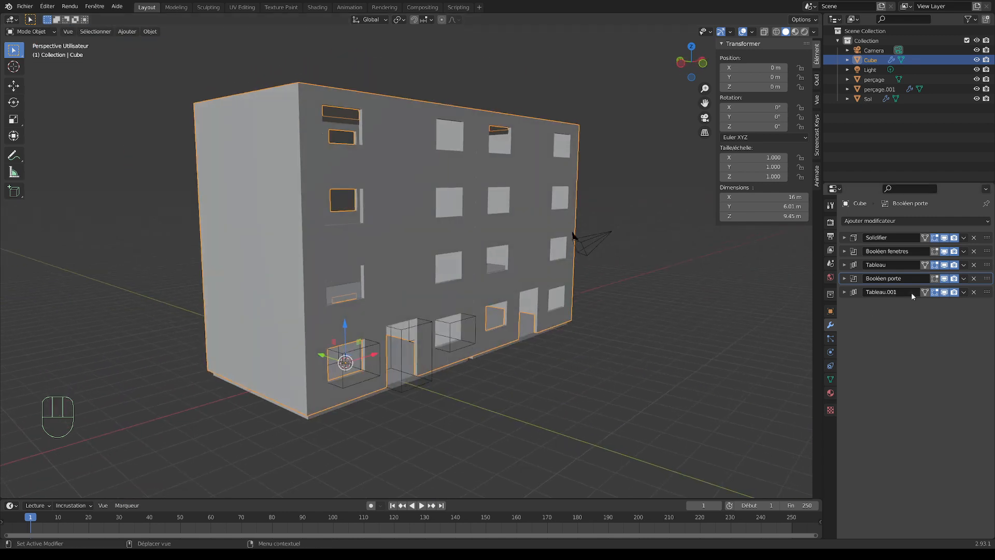
pyautogui.click(954, 266)
pyautogui.click(955, 266)
pyautogui.click(605, 335)
pyautogui.moveTo(606, 336); pyautogui.dragTo(481, 342, button='middle')
pyautogui.scroll(3, 538, 354)
pyautogui.scroll(-3, 639, 365)
pyautogui.moveTo(670, 346)
pyautogui.keyDown('shift'); pyautogui.mouseDown(button='middle')
pyautogui.moveTo(668, 360)
pyautogui.moveTo(691, 360)
pyautogui.moveTo(678, 377)
pyautogui.moveTo(673, 364)
pyautogui.mouseUp(button='middle'); pyautogui.keyUp('shift')
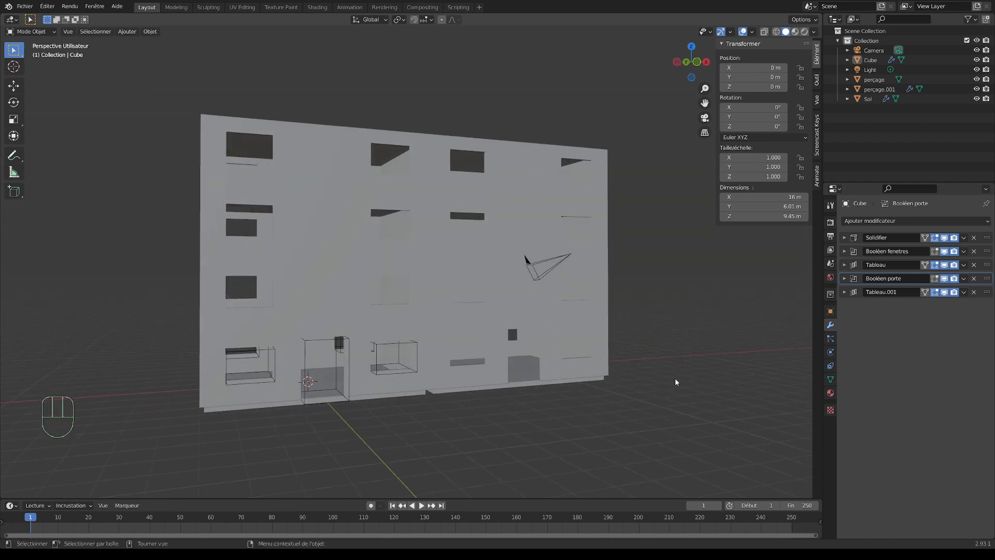